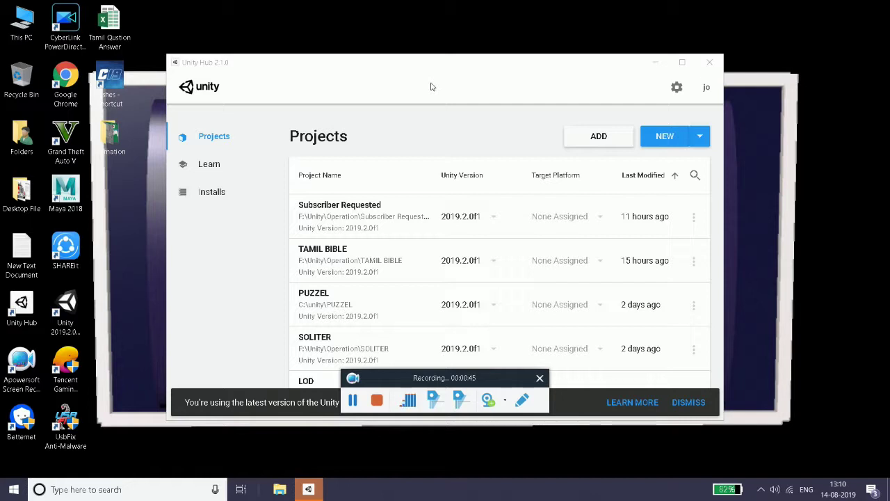
# Start a new project from the 2D template, name it 'Ludo Game', and create it
pyautogui.click(679, 137)
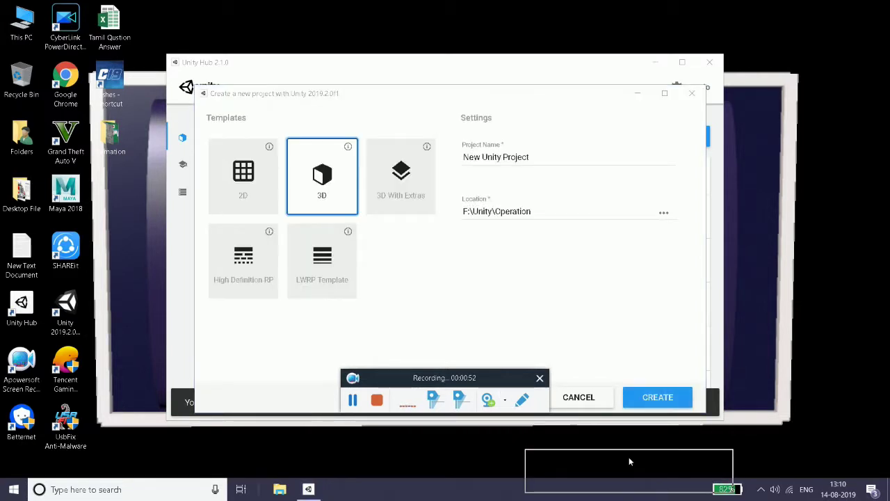
pyautogui.moveTo(630, 461); pyautogui.dragTo(635, 468)
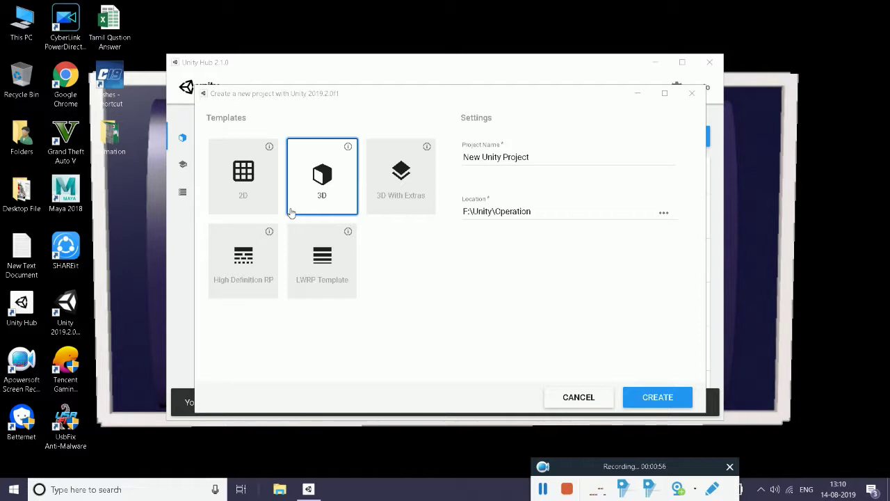
pyautogui.click(264, 199)
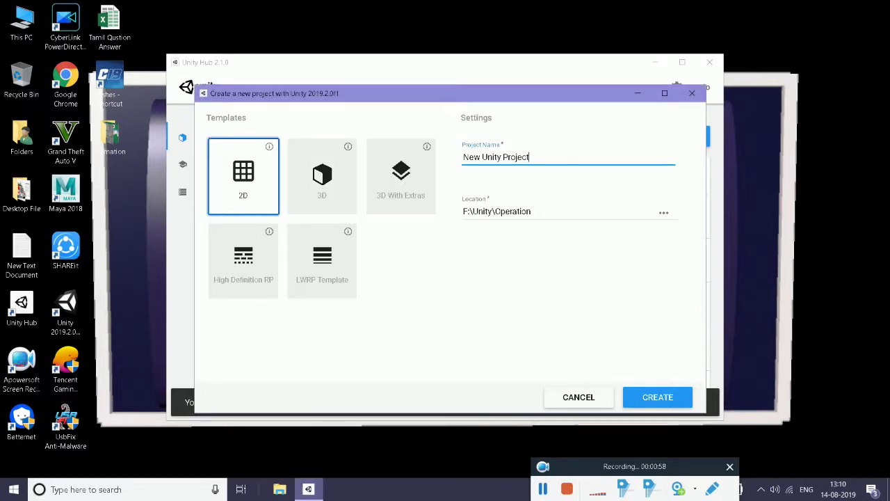
pyautogui.hotkey('ctrl', 'a')
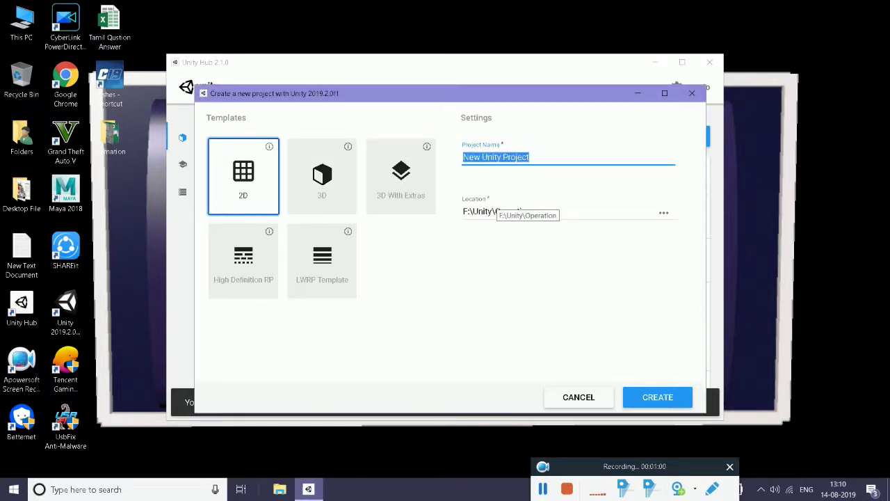
pyautogui.write('Ludo Game')
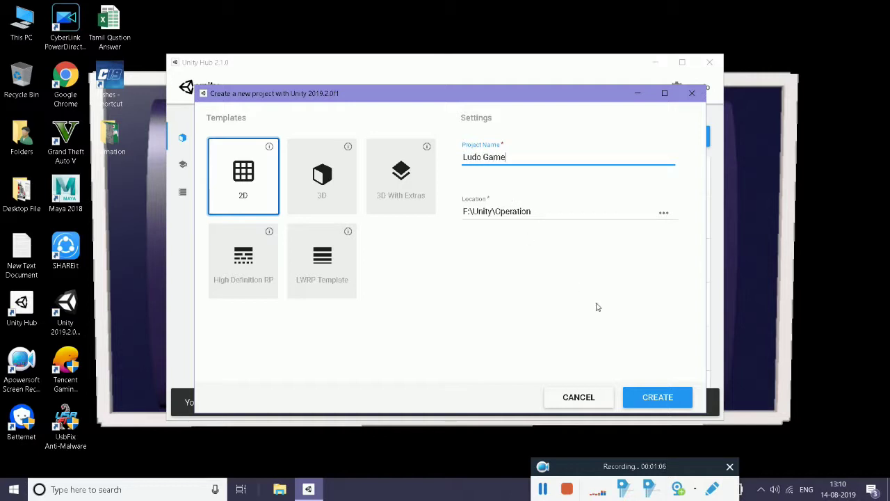
pyautogui.click(647, 396)
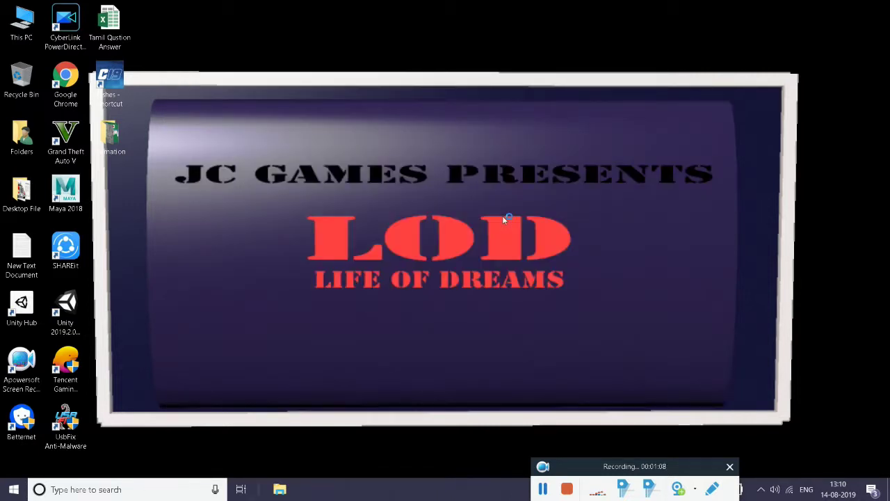
# Open Animation > LuduGame and preview the dice, 3D board and tumblr Ludo board images
pyautogui.rightClick(217, 187)
pyautogui.click(119, 155)
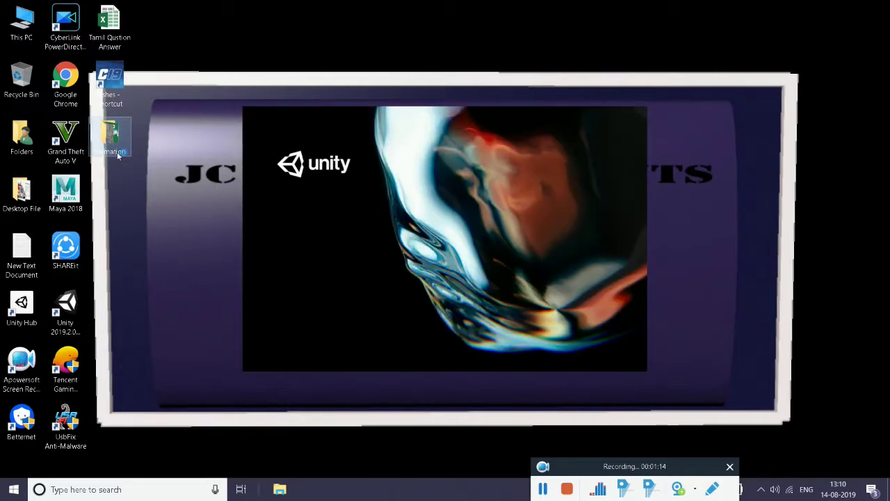
pyautogui.doubleClick(118, 154)
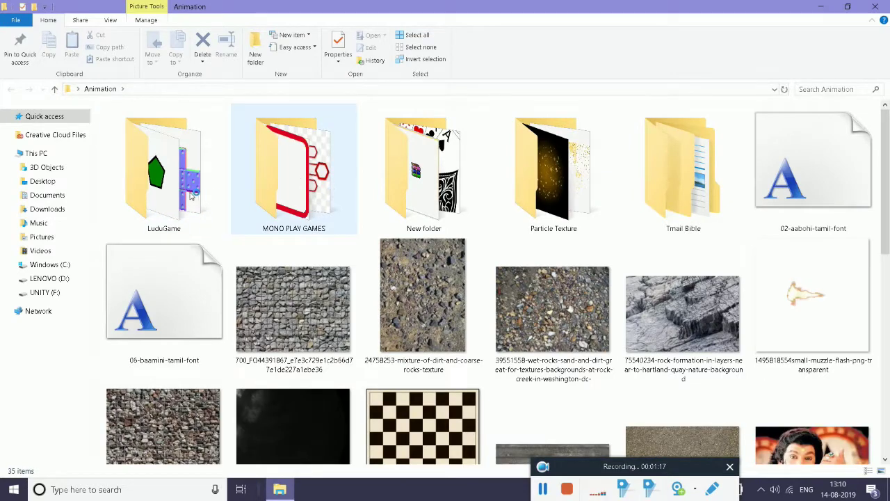
pyautogui.doubleClick(193, 196)
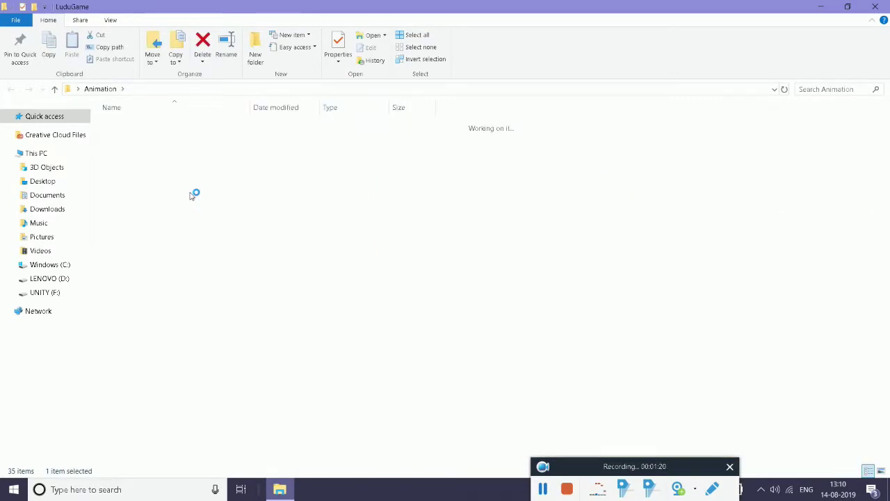
pyautogui.click(192, 196)
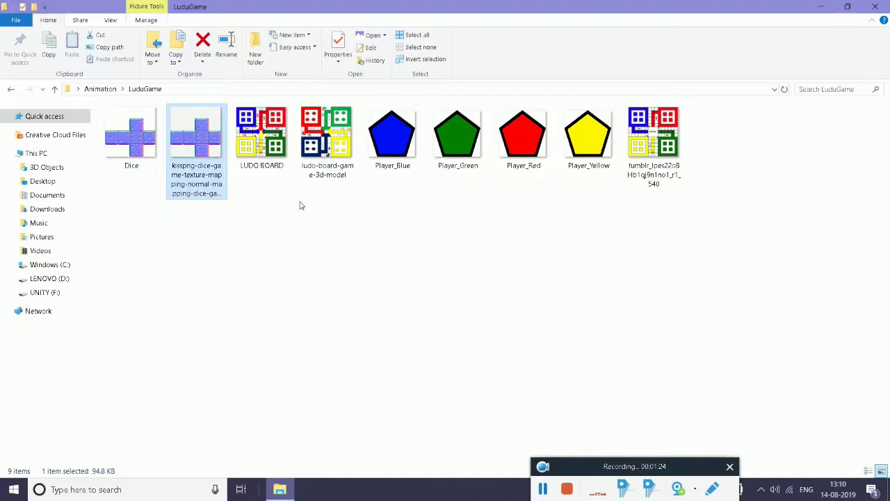
pyautogui.click(336, 147)
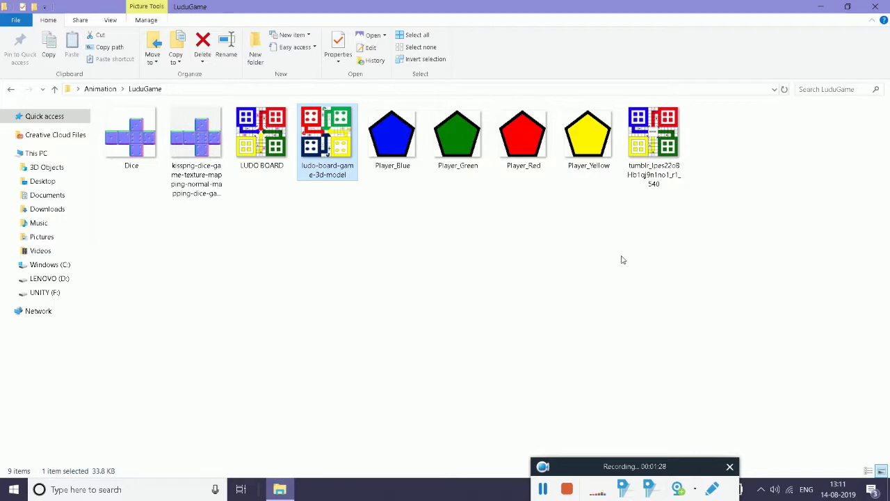
pyautogui.click(648, 134)
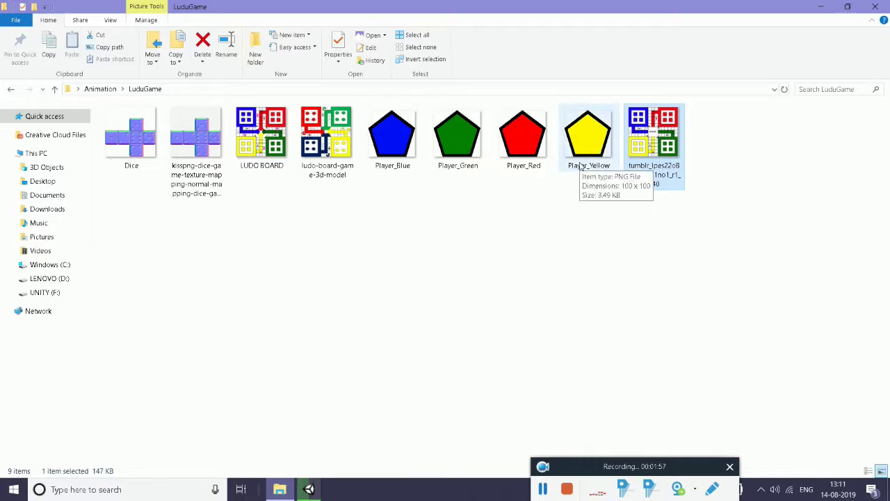
# Select all nine Ludo images, then close the LuduGame folder window
pyautogui.click(523, 210)
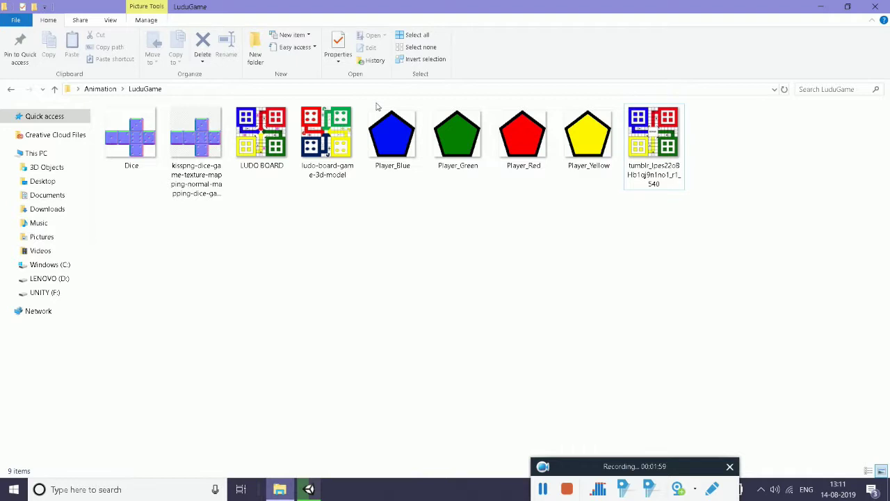
pyautogui.moveTo(715, 216); pyautogui.dragTo(129, 113)
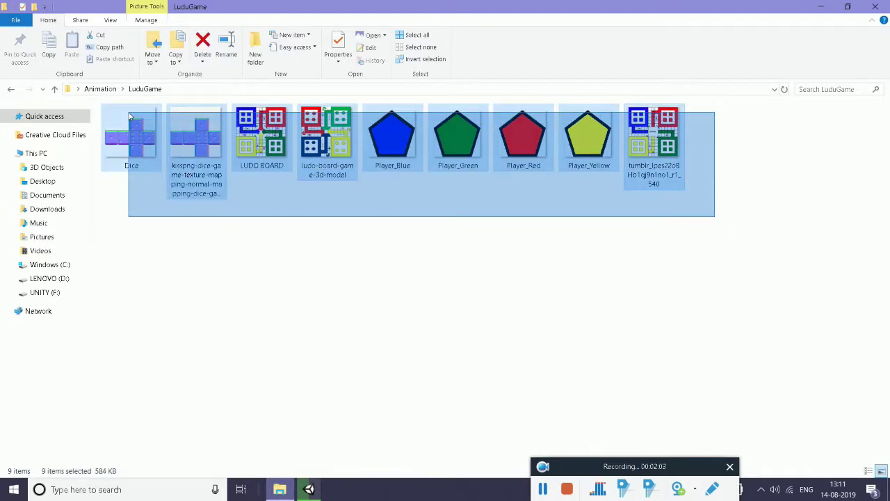
pyautogui.click(874, 7)
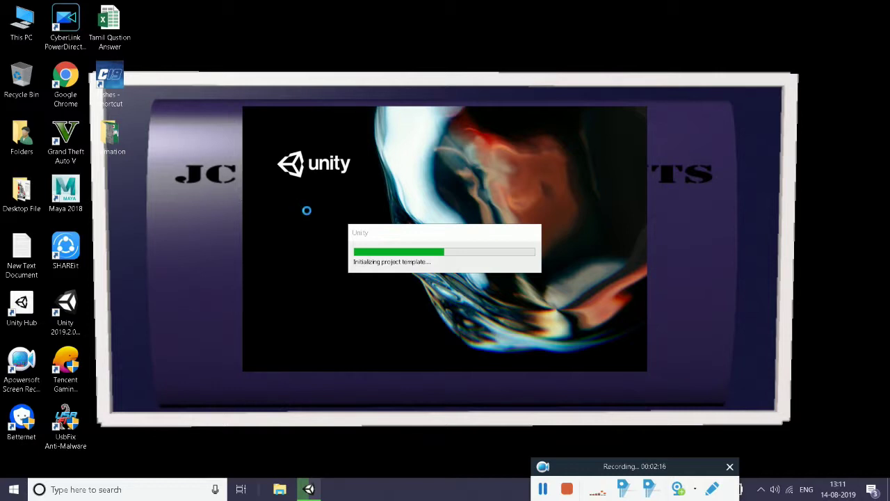
# Refresh the desktop a few times while Unity finishes loading the Ludo Game project
pyautogui.rightClick(682, 186)
pyautogui.click(719, 228)
pyautogui.rightClick(704, 179)
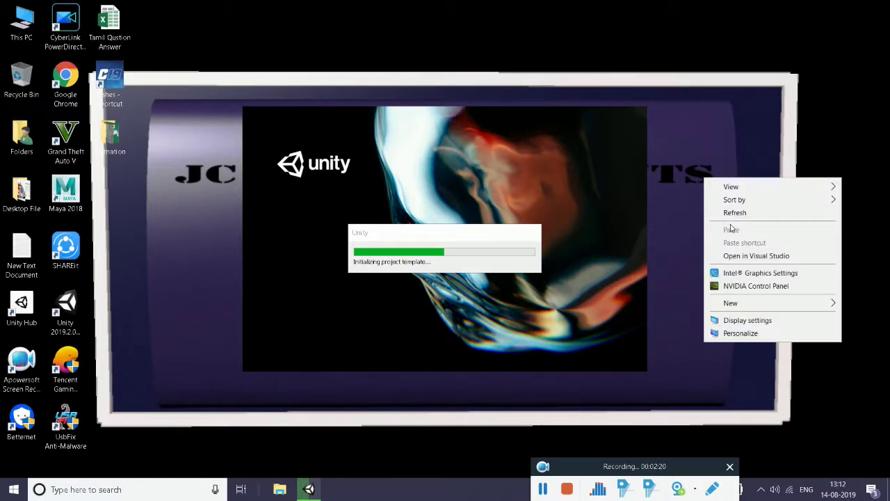
pyautogui.click(732, 214)
pyautogui.rightClick(687, 179)
pyautogui.click(711, 208)
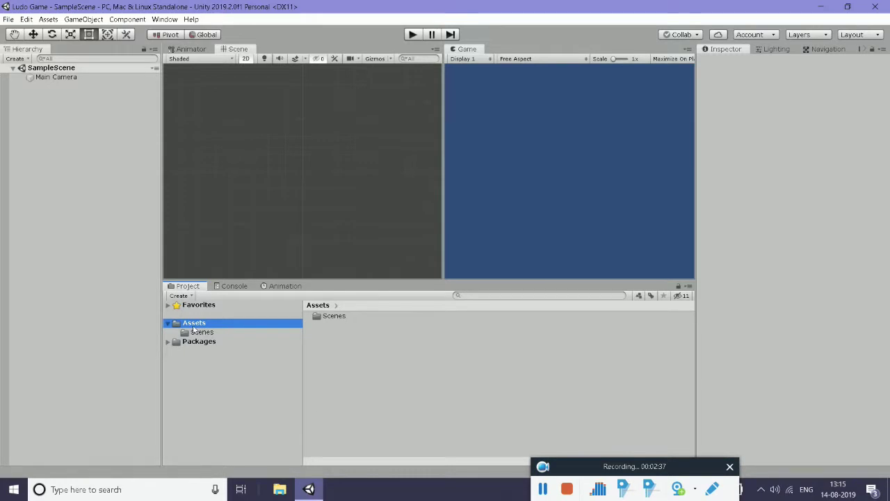
# Create a folder named 'Ludo Game' in Assets and select it
pyautogui.rightClick(194, 325)
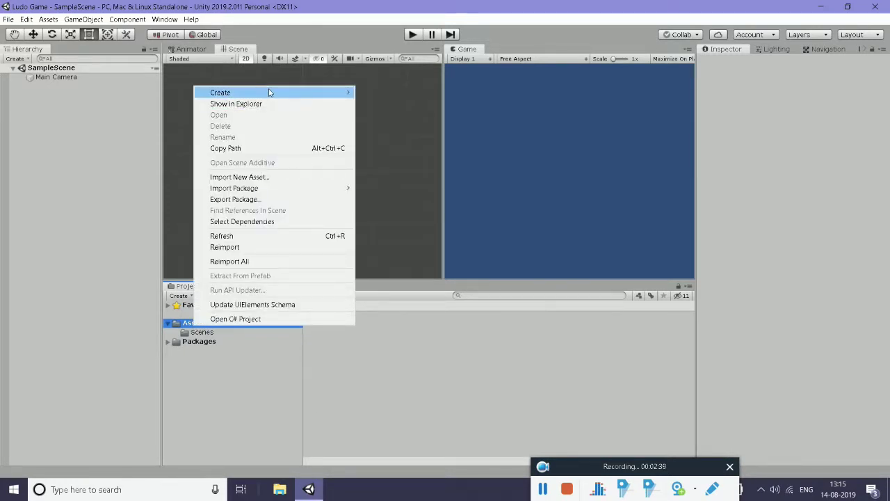
pyautogui.moveTo(272, 92)
pyautogui.click(369, 92)
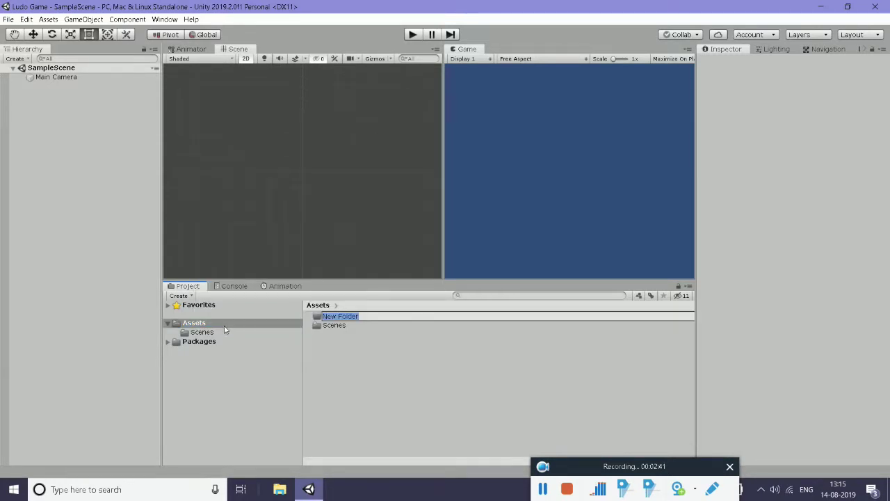
pyautogui.write('Ludo Ga')
pyautogui.write('me')
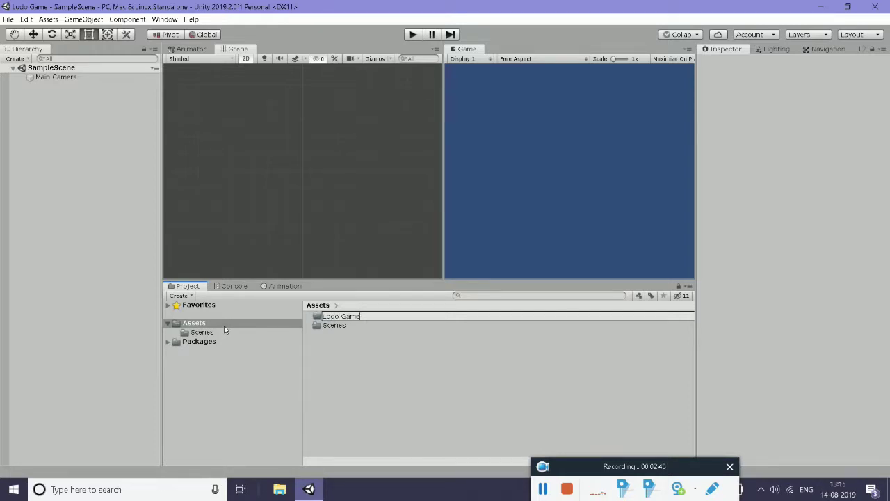
pyautogui.press('Return')
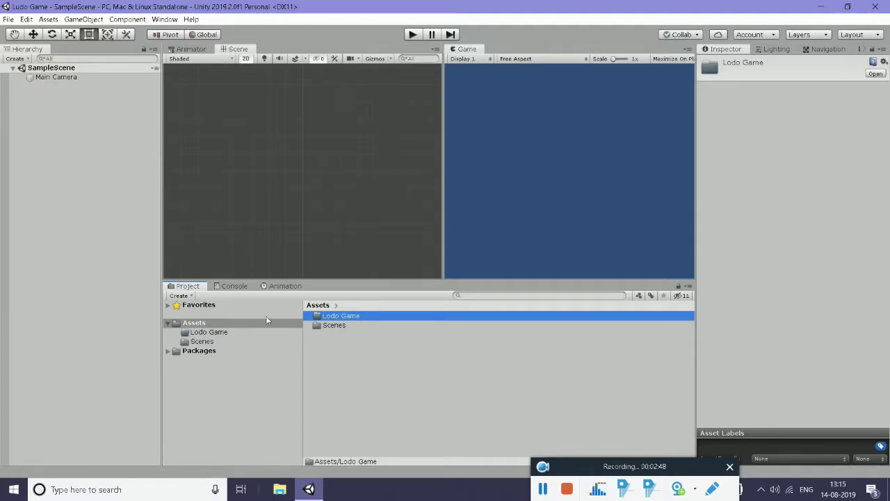
pyautogui.click(215, 335)
# Add a 'Ludo Gameasset' subfolder inside the Ludo Game folder
pyautogui.rightClick(215, 337)
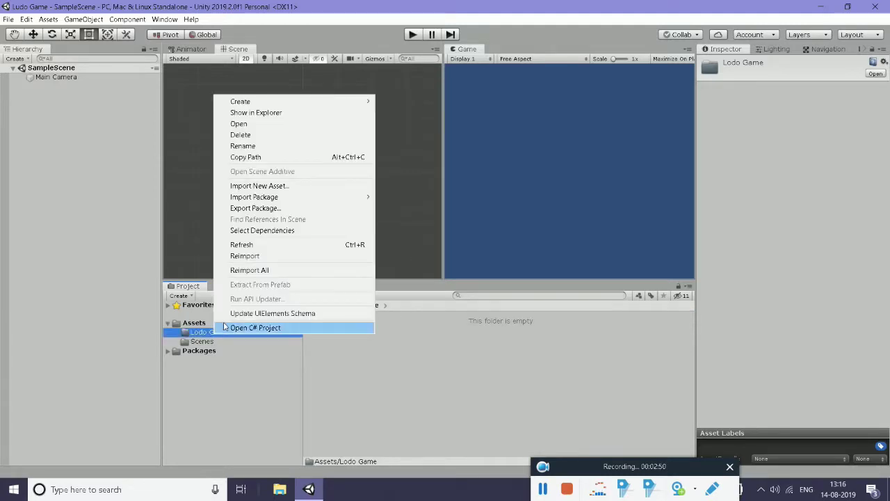
pyautogui.moveTo(283, 101)
pyautogui.click(430, 105)
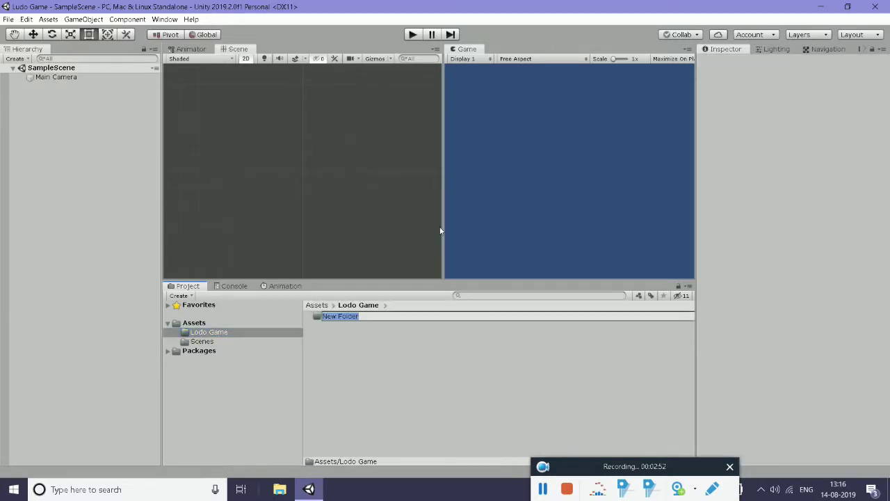
pyautogui.write('Lo')
pyautogui.write('udo G')
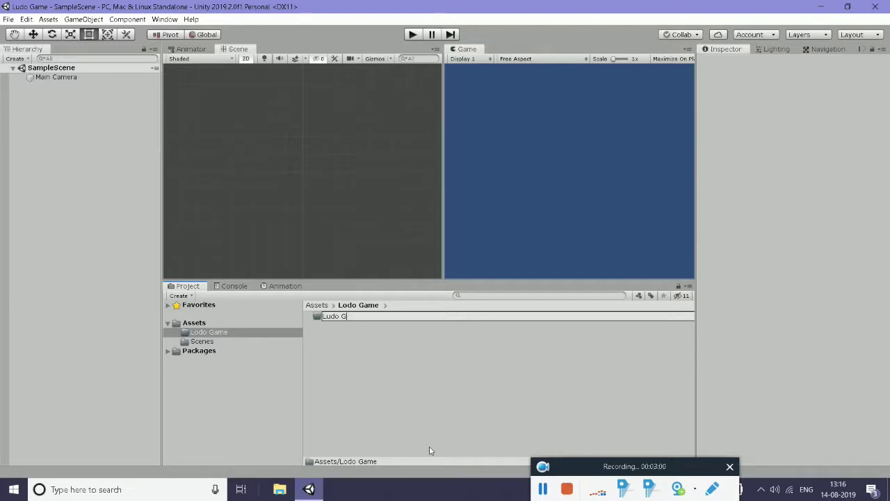
pyautogui.write('et')
pyautogui.press('Return')
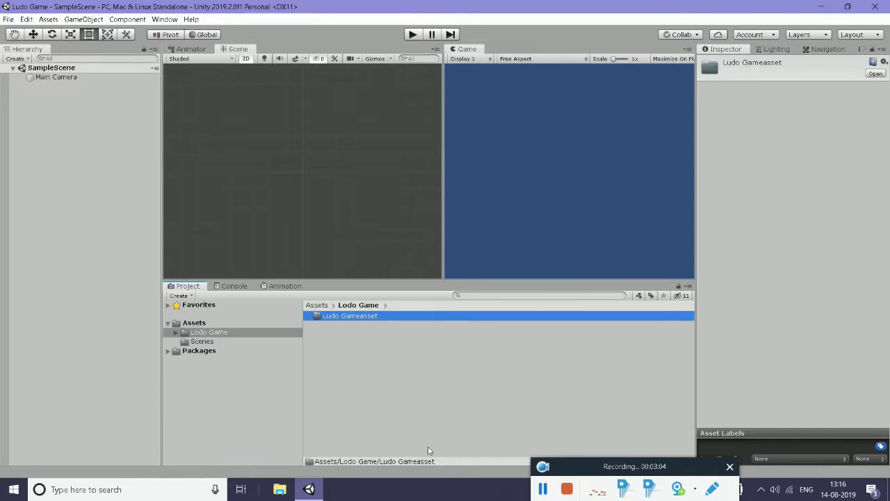
# Add a 'Ludogame Script' subfolder, then open the Ludo Gameasset folder
pyautogui.rightClick(202, 332)
pyautogui.moveTo(299, 98)
pyautogui.click(417, 98)
pyautogui.write('Ludogame')
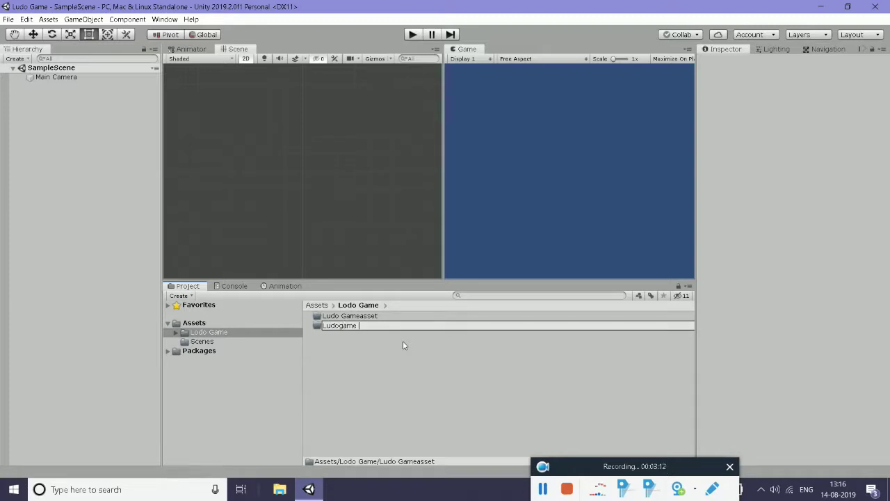
pyautogui.write('ip')
pyautogui.write('t')
pyautogui.press('Return')
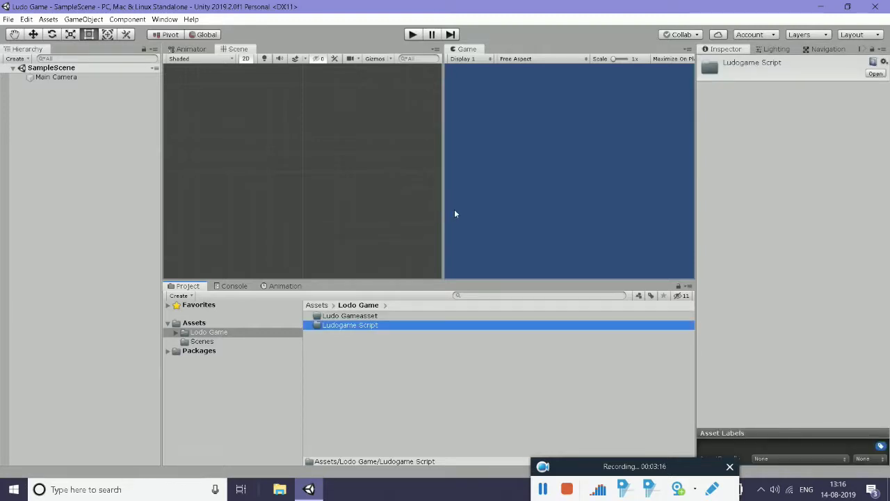
pyautogui.doubleClick(336, 319)
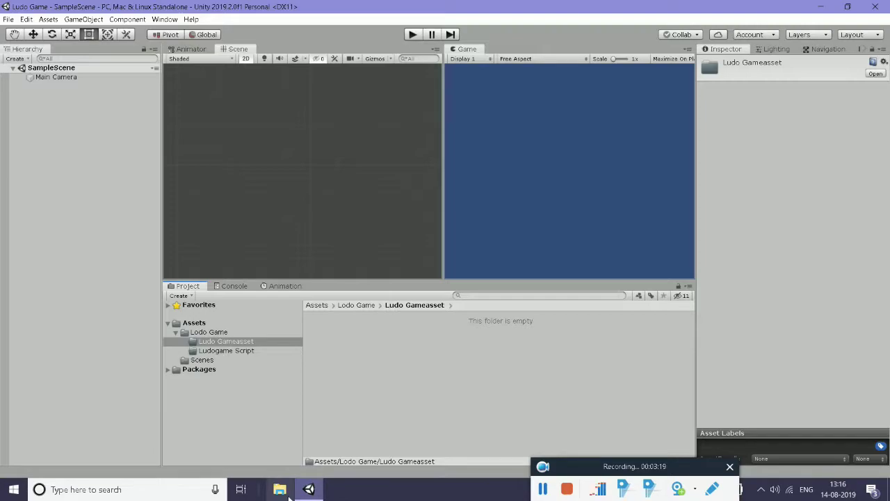
# Drag LUDO BOARD and the four Player token PNGs from LuduGame into Unity's Ludo Gameasset folder
pyautogui.click(823, 8)
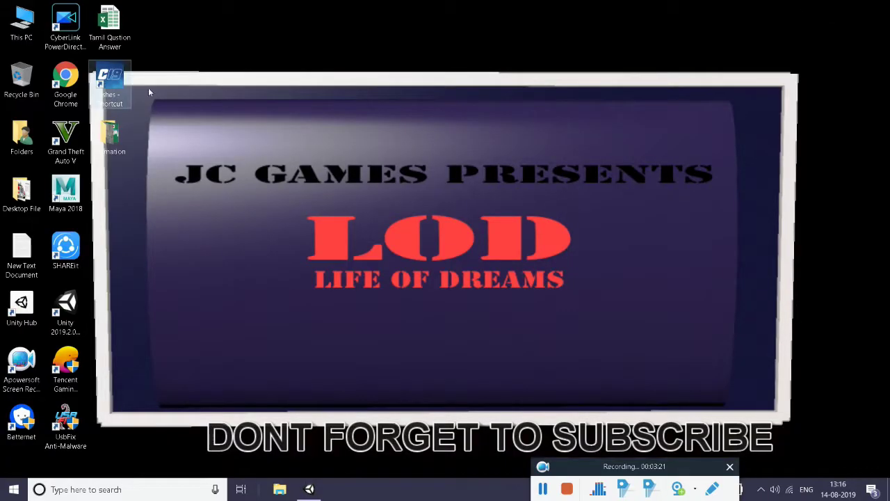
pyautogui.doubleClick(122, 142)
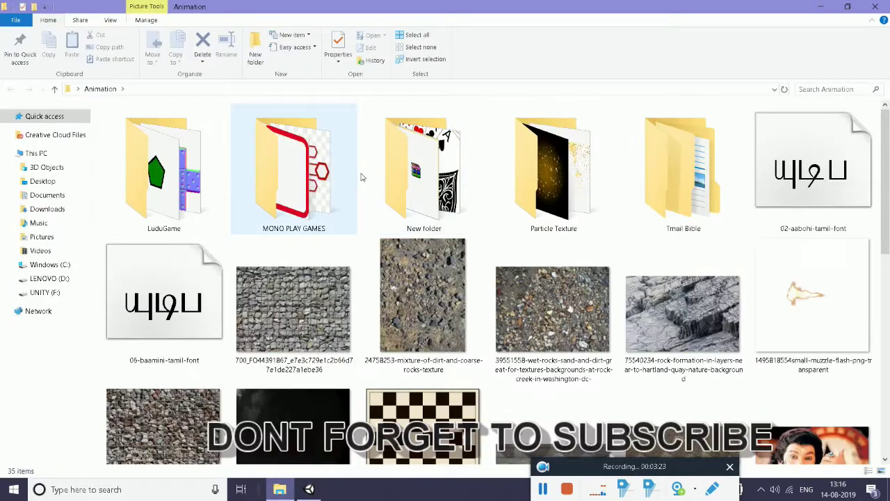
pyautogui.doubleClick(201, 185)
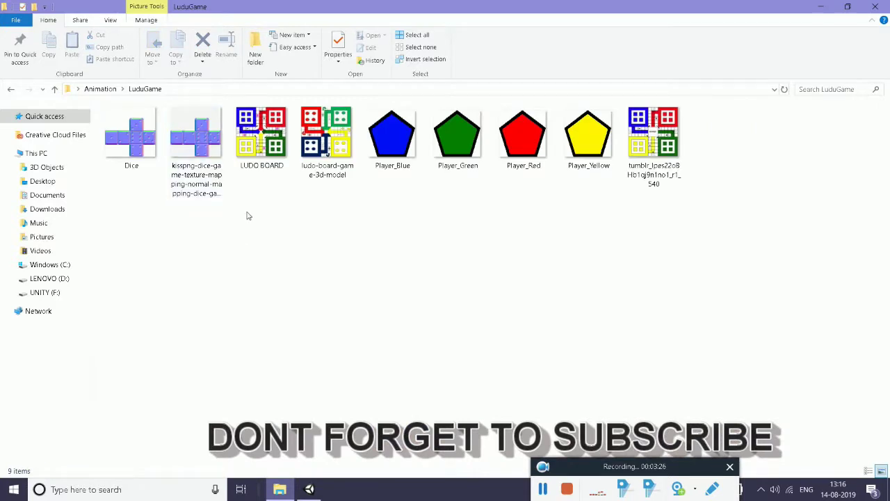
pyautogui.moveTo(243, 235)
pyautogui.mouseDown()
pyautogui.moveTo(567, 181)
pyautogui.moveTo(622, 111)
pyautogui.mouseUp()
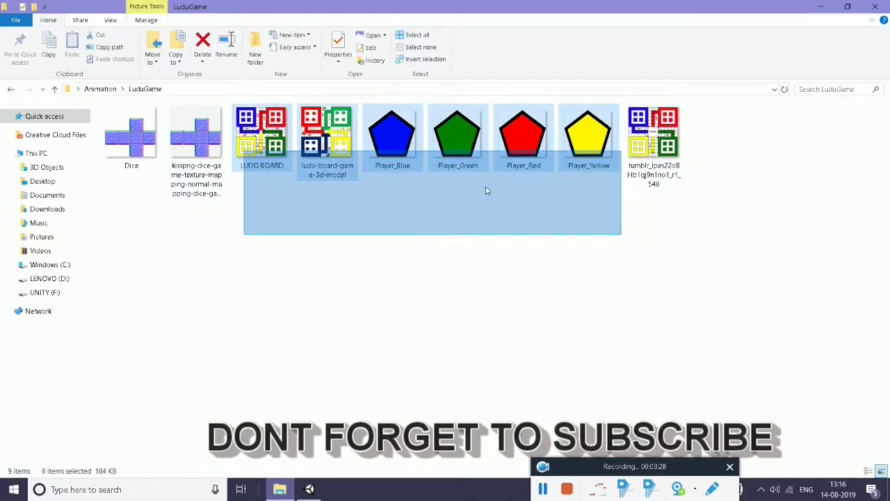
pyautogui.click(275, 136)
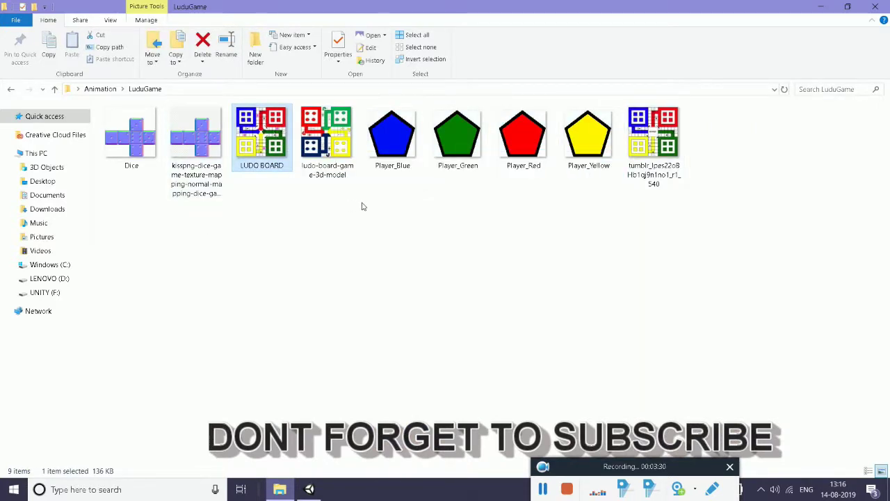
pyautogui.keyDown('ctrl'); pyautogui.moveTo(362, 203); pyautogui.dragTo(615, 121); pyautogui.keyUp('ctrl')
pyautogui.moveTo(449, 149)
pyautogui.mouseDown()
pyautogui.moveTo(292, 490)
pyautogui.moveTo(392, 424)
pyautogui.mouseUp()
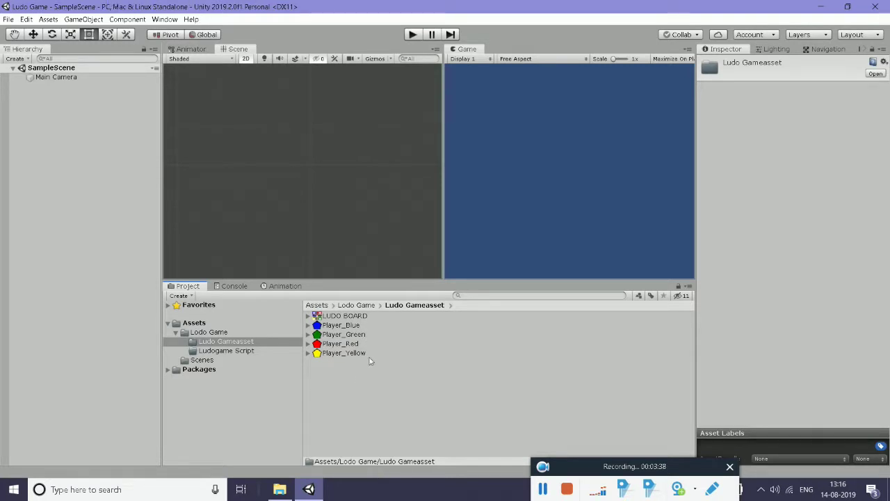
# Place the LUDO BOARD sprite in the scene and frame it in the Scene view
pyautogui.click(357, 317)
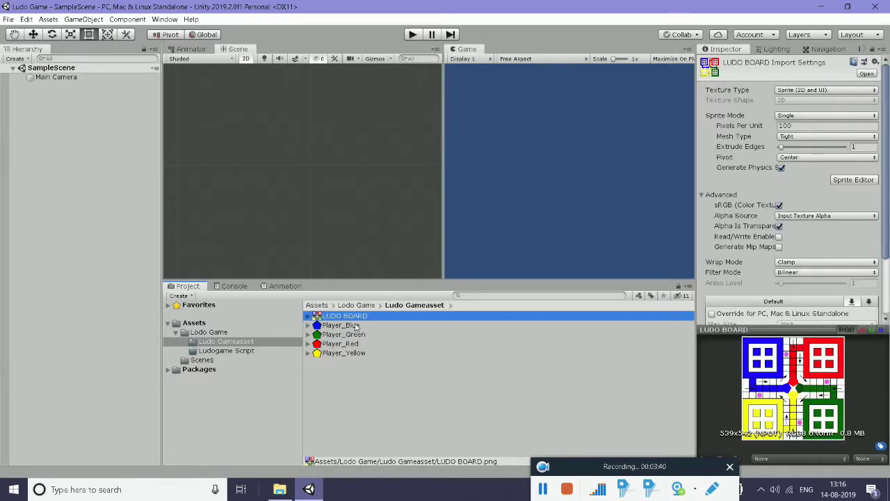
pyautogui.moveTo(341, 318); pyautogui.dragTo(322, 221)
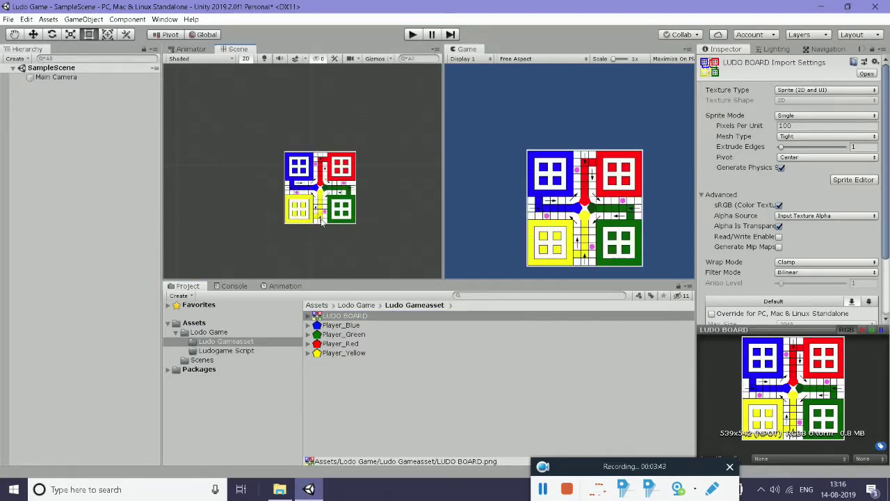
pyautogui.press('f')
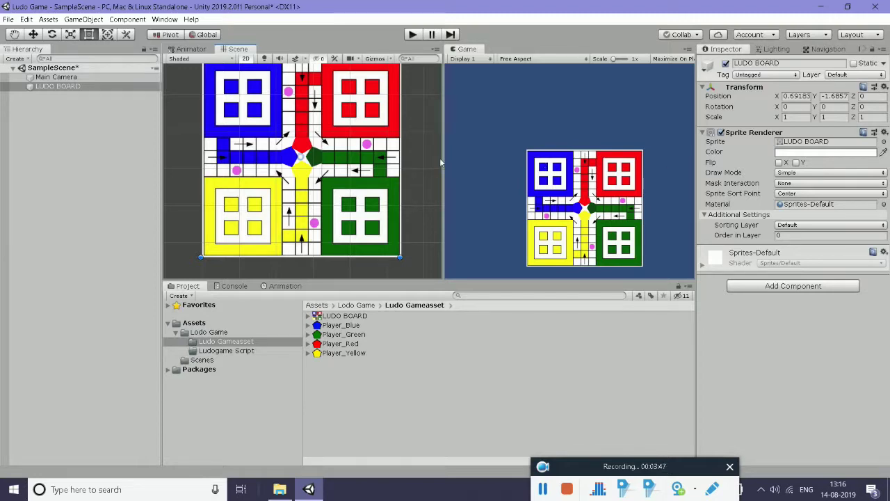
pyautogui.moveTo(451, 155); pyautogui.dragTo(502, 154)
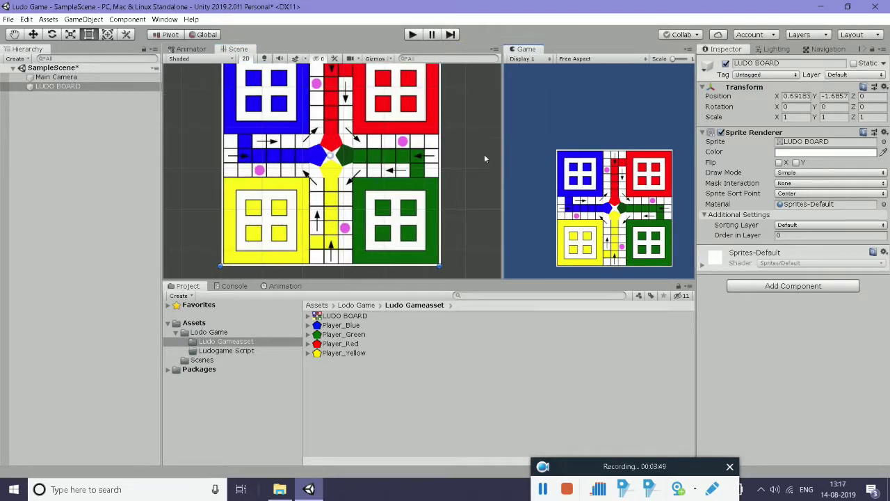
pyautogui.scroll(-2, 435, 187)
pyautogui.scroll(-1, 435, 186)
pyautogui.scroll(2, 435, 186)
pyautogui.scroll(-2, 435, 186)
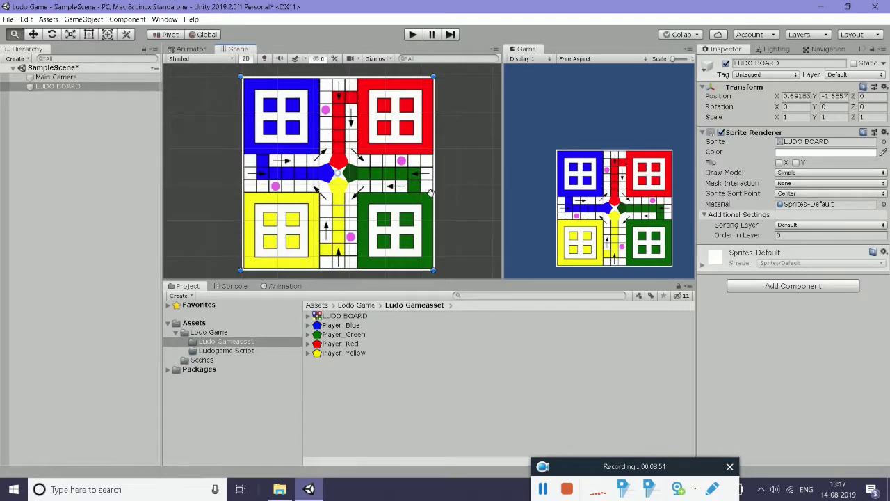
pyautogui.moveTo(447, 173); pyautogui.dragTo(447, 166)
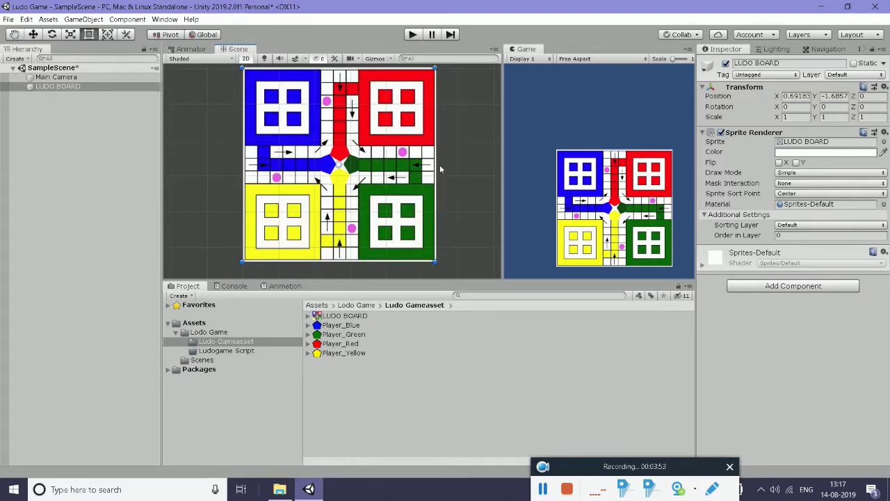
# Reset the board's Transform to position 0, 0, 0 with scale 1
pyautogui.press('t')
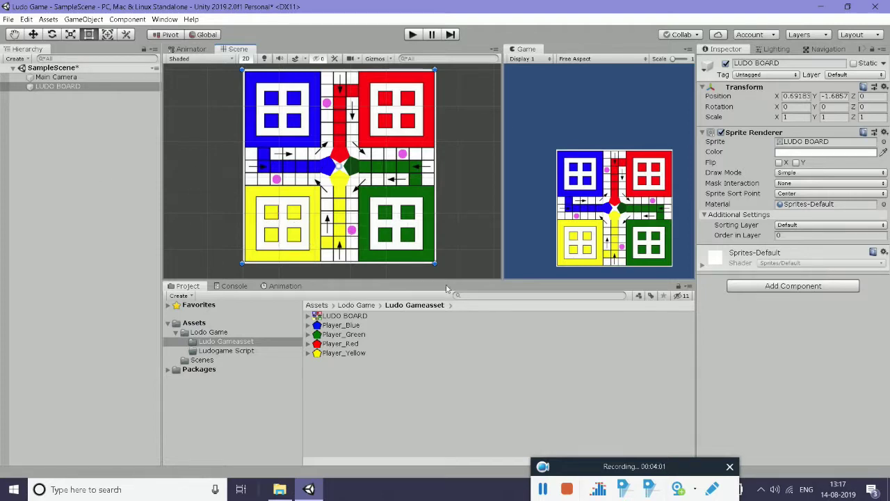
pyautogui.click(884, 86)
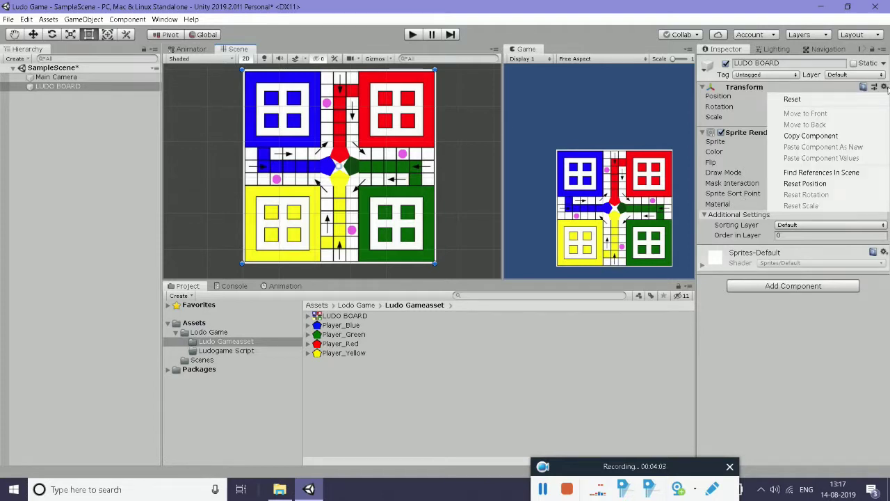
pyautogui.click(816, 100)
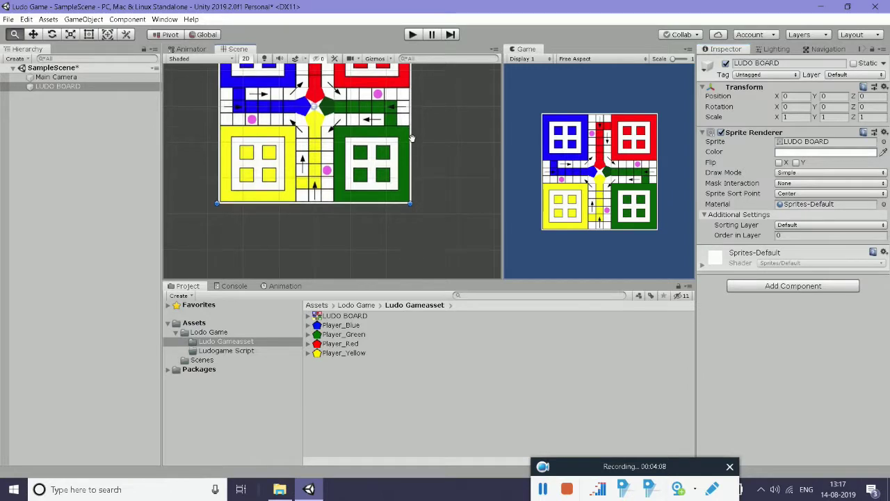
pyautogui.moveTo(411, 172); pyautogui.dragTo(410, 184)
pyautogui.scroll(1, 410, 184)
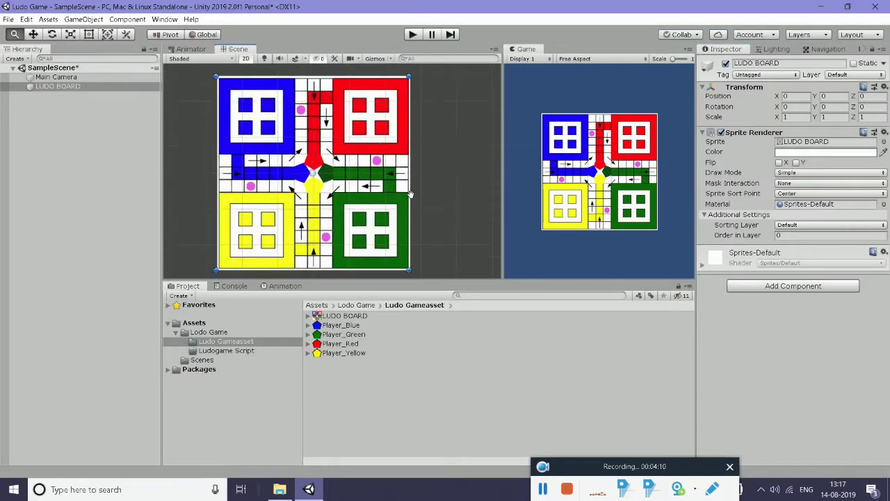
pyautogui.click(540, 60)
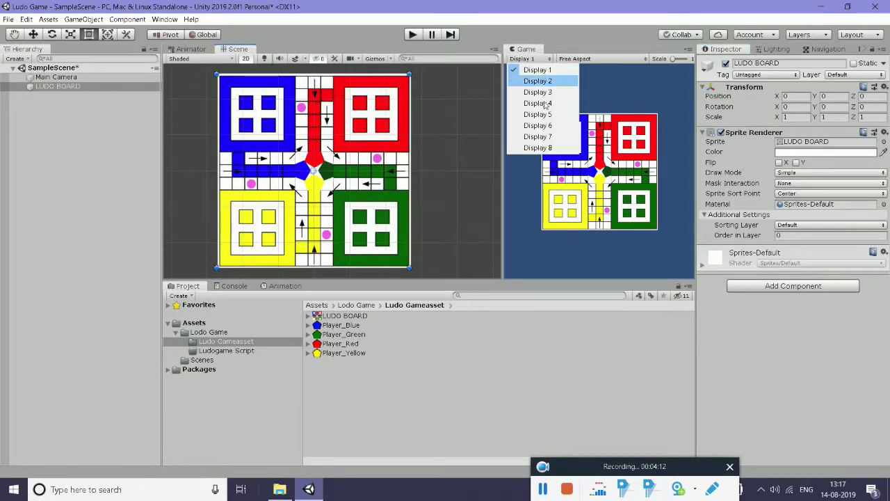
pyautogui.click(302, 32)
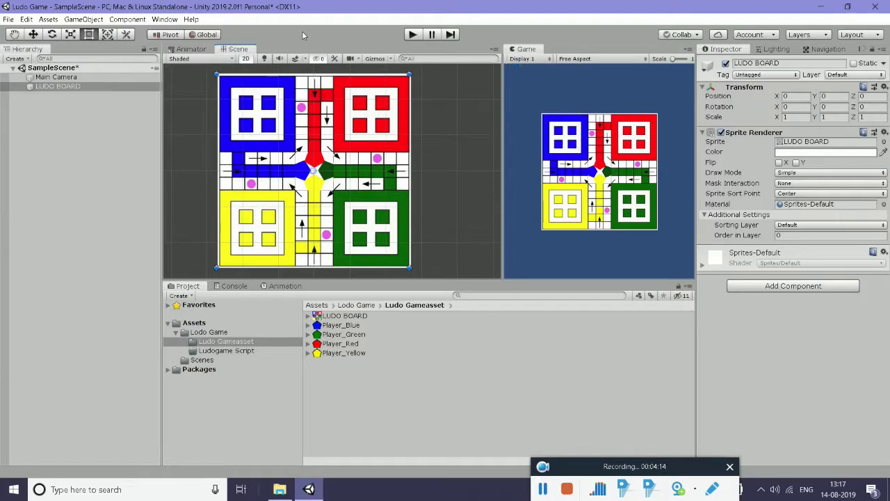
# Switch the build target to Android with ETC2 (GLES 3.0) compression and 16-bit fallback
pyautogui.click(8, 18)
pyautogui.click(26, 121)
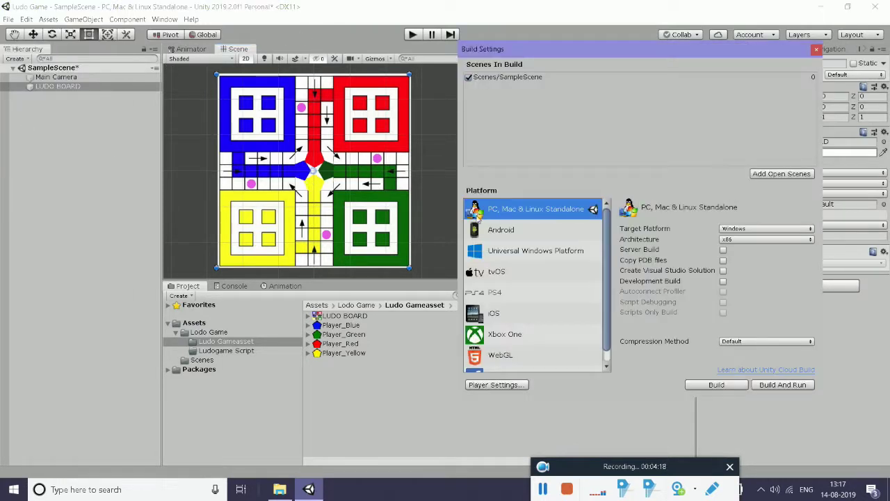
pyautogui.click(513, 237)
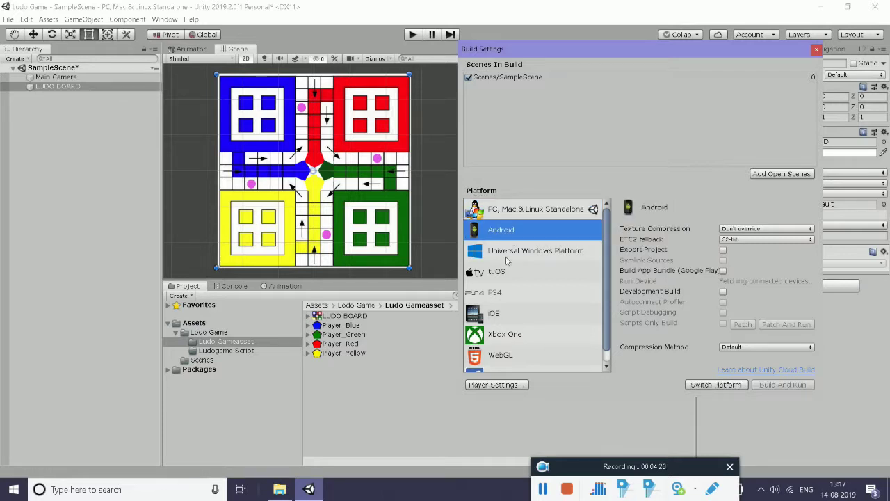
pyautogui.click(757, 230)
pyautogui.click(765, 263)
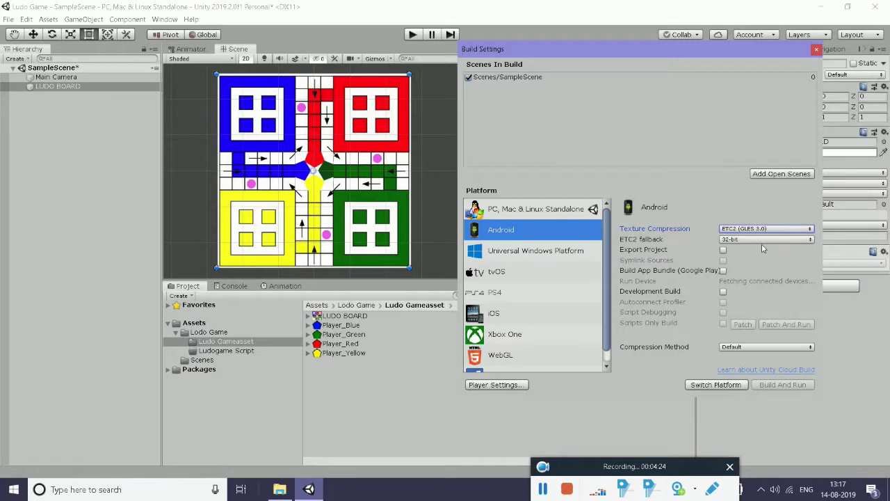
pyautogui.click(765, 239)
pyautogui.click(765, 264)
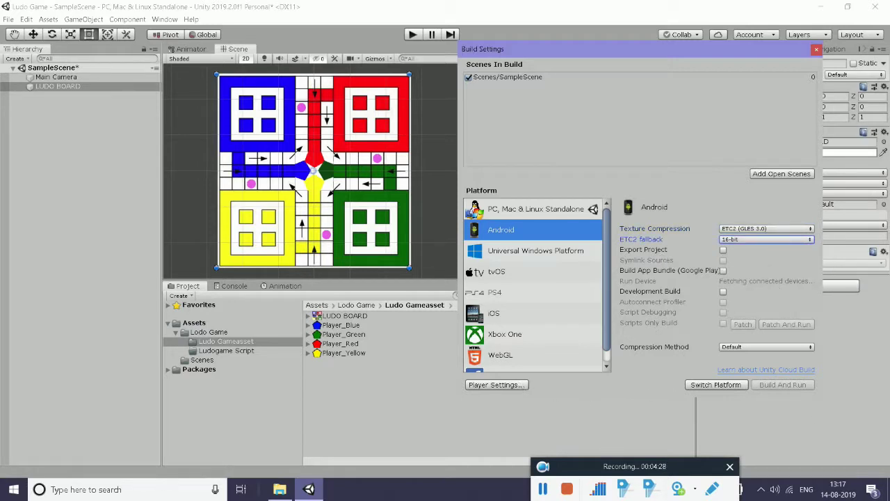
pyautogui.click(717, 387)
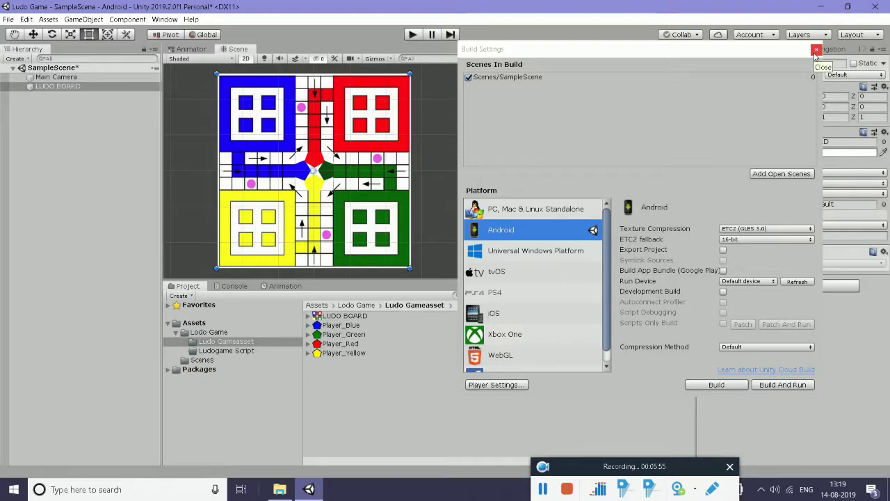
# Close the Build Settings window once the Android switch completes
pyautogui.click(816, 56)
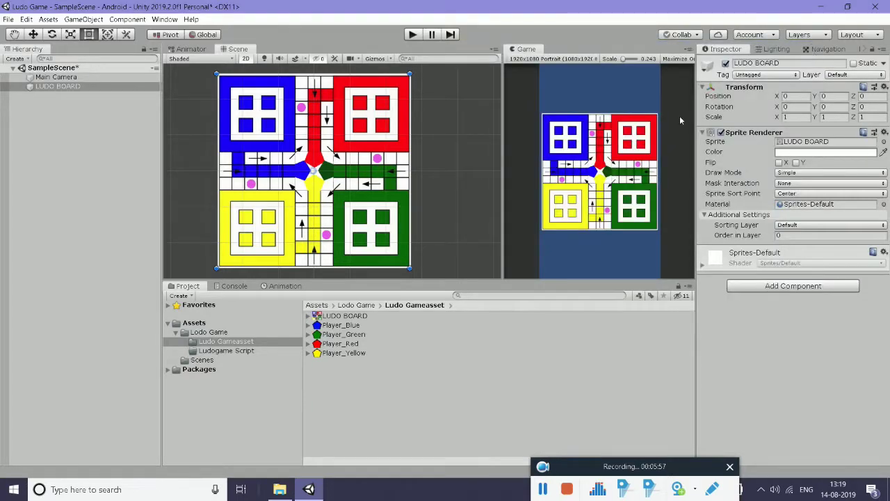
# Set the Game view to 1920x1080 Portrait and drag Player_Yellow into the Hierarchy
pyautogui.scroll(-1, 301, 182)
pyautogui.scroll(1, 300, 181)
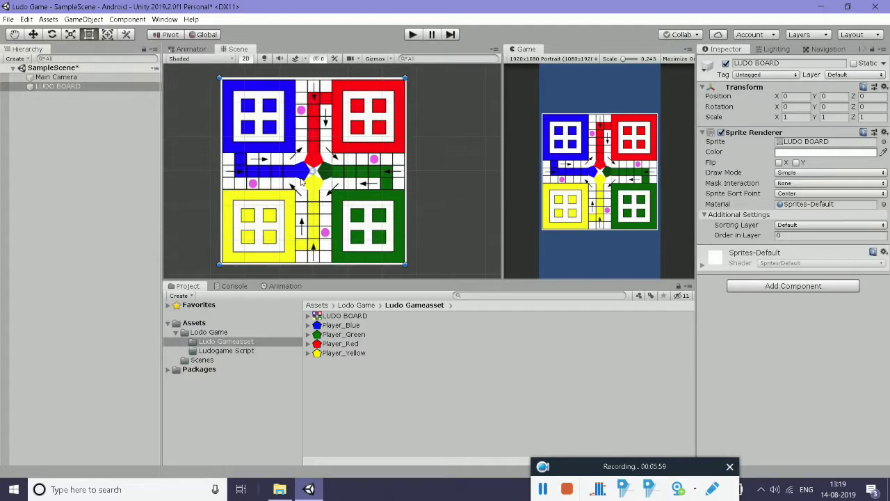
pyautogui.click(558, 59)
pyautogui.click(564, 141)
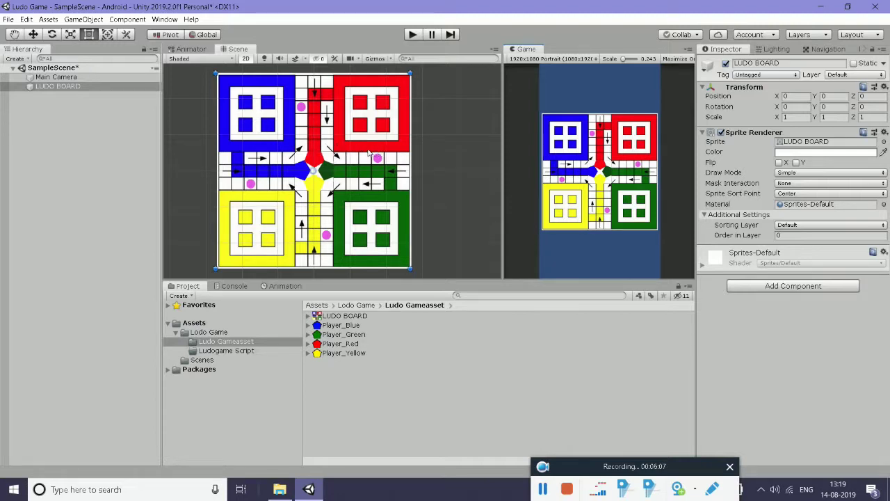
pyautogui.moveTo(366, 152); pyautogui.dragTo(362, 145, button='middle')
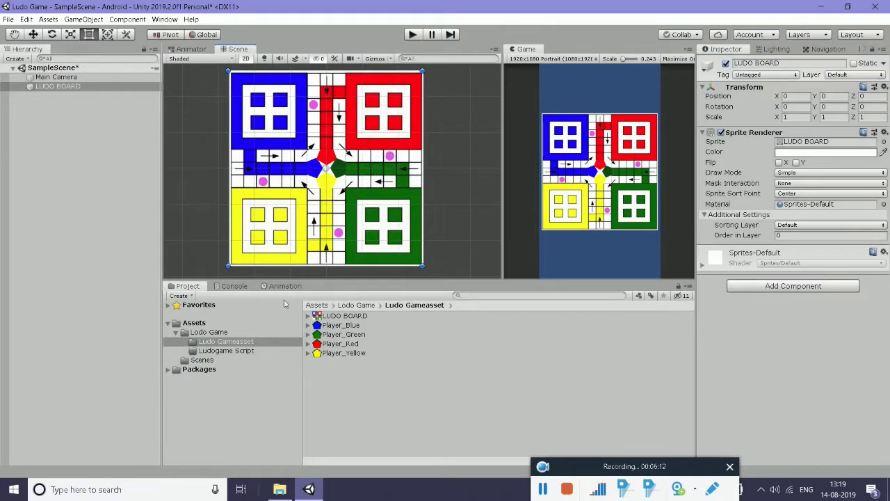
pyautogui.moveTo(327, 352); pyautogui.dragTo(39, 156)
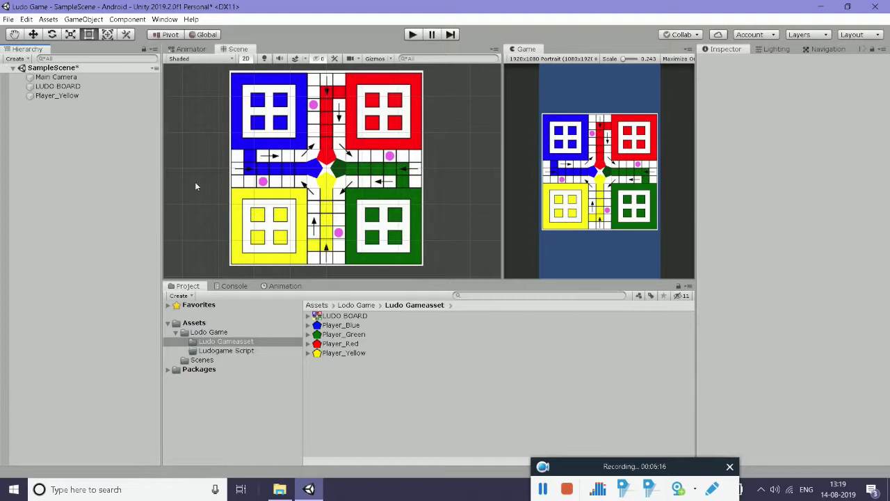
# Set Player_Yellow's Sprite Renderer Order in Layer to 1, then reselect the token
pyautogui.click(57, 95)
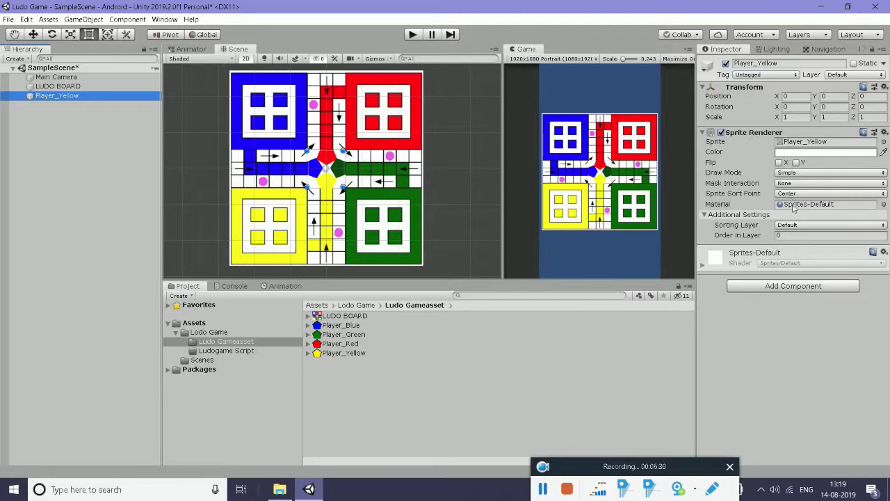
pyautogui.hotkey('ctrl', 'a')
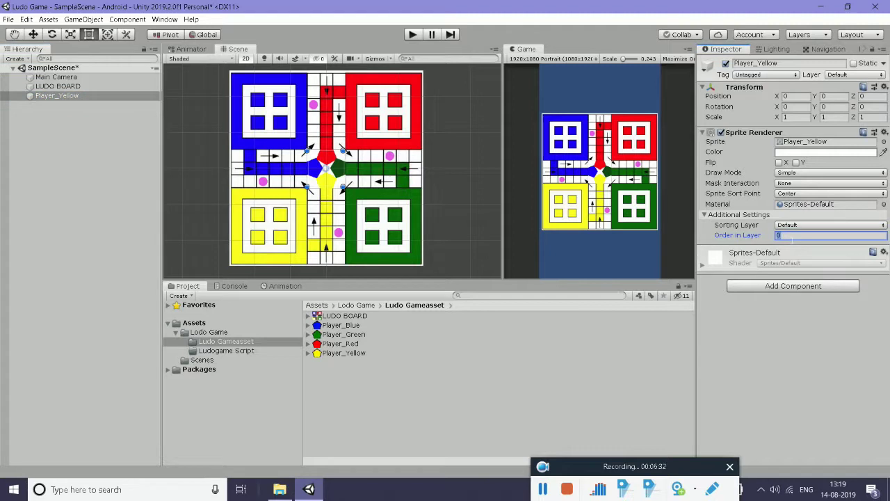
pyautogui.write('1')
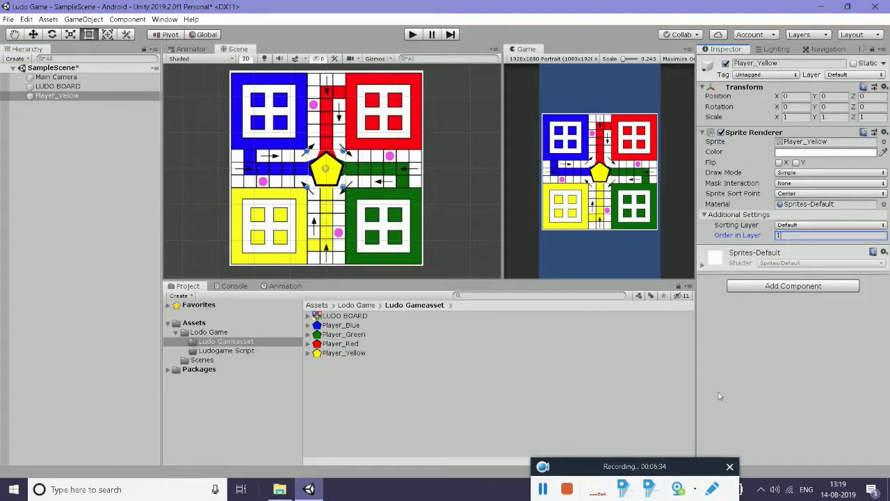
pyautogui.click(341, 258)
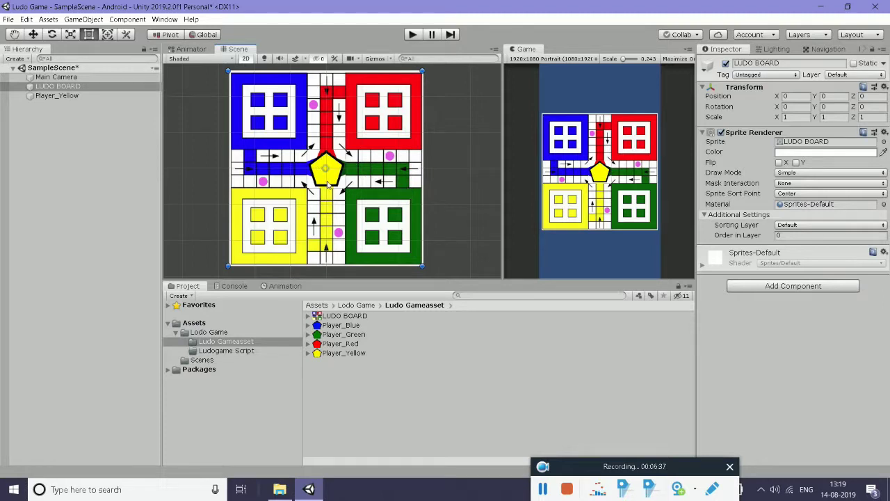
pyautogui.click(323, 168)
pyautogui.click(323, 177)
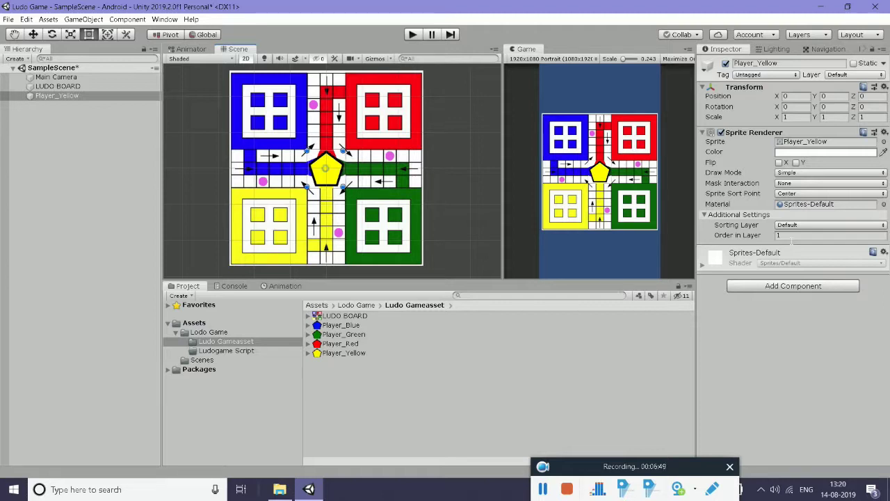
# Move the yellow token into the yellow home square and scale it to 0.5 on all axes
pyautogui.moveTo(325, 168); pyautogui.dragTo(265, 226)
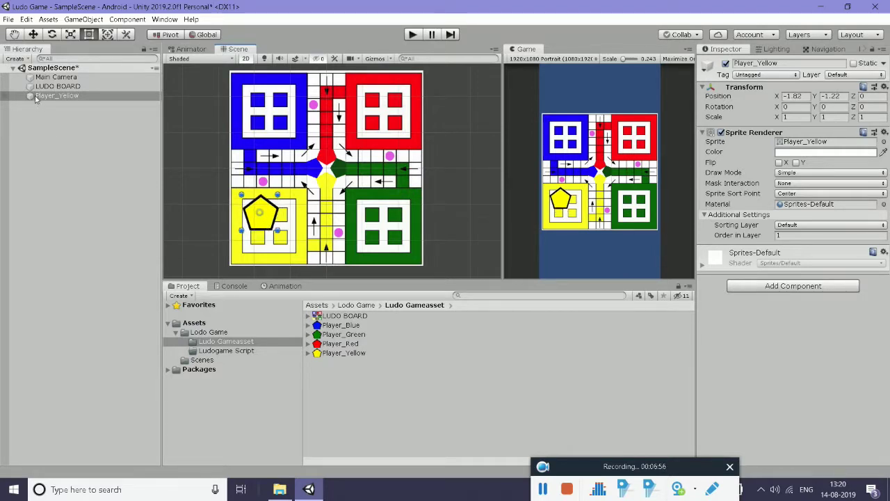
pyautogui.click(793, 117)
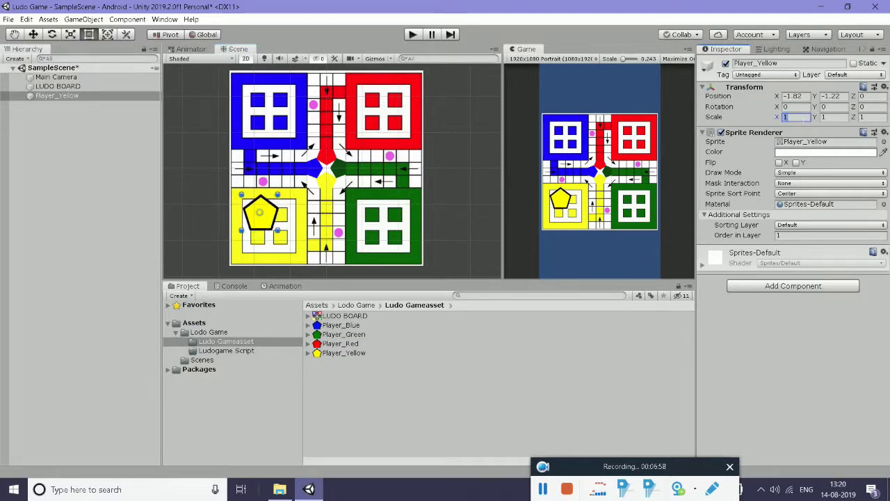
pyautogui.write('.5')
pyautogui.press('Tab')
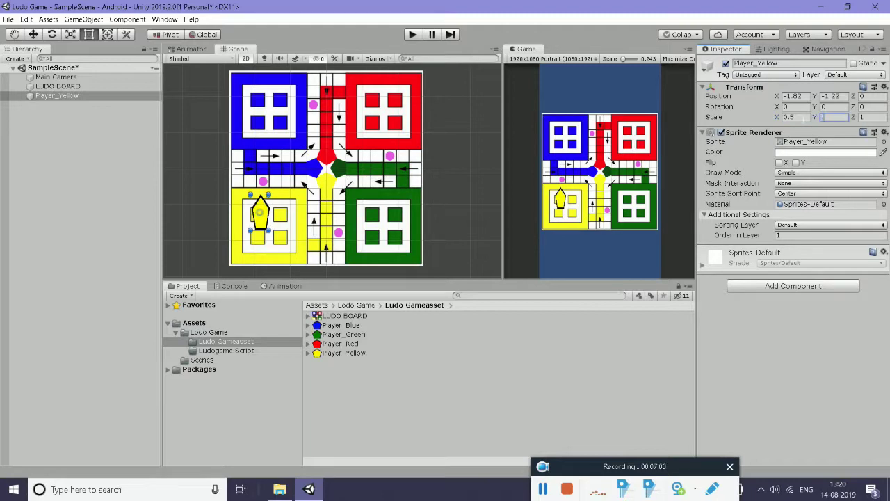
pyautogui.write('.5')
pyautogui.press('Tab')
pyautogui.write('.5')
pyautogui.press('Return')
# Zoom the Scene view and nudge the yellow token onto the home square
pyautogui.scroll(2, 299, 202)
pyautogui.scroll(2, 297, 222)
pyautogui.scroll(2, 294, 223)
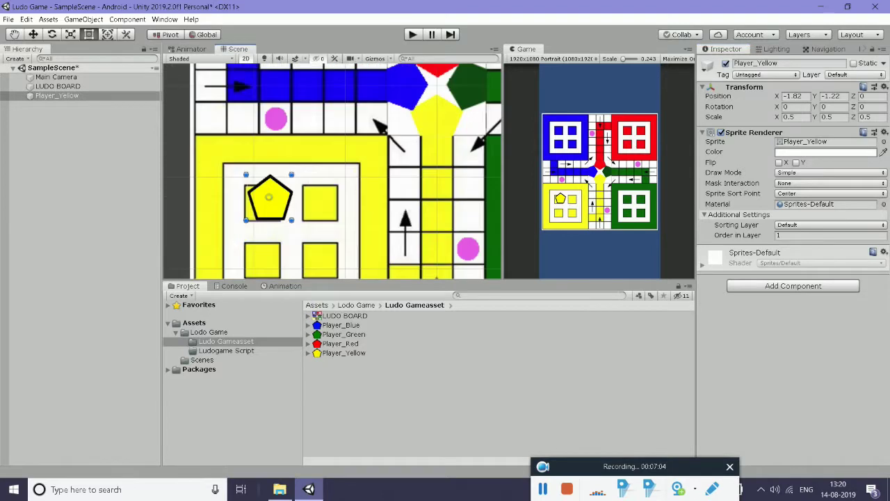
pyautogui.scroll(2, 310, 221)
pyautogui.moveTo(362, 186); pyautogui.dragTo(344, 169)
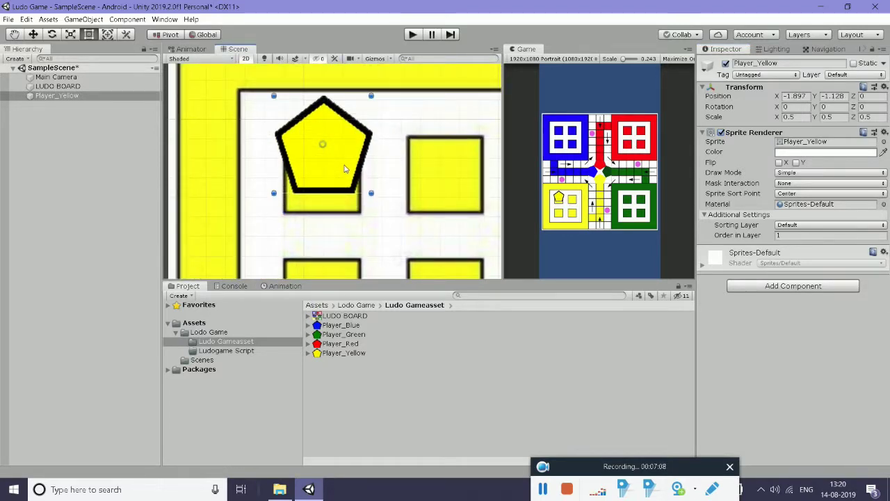
# Rotate the yellow token nearly upside down, to about -179 degrees Z
pyautogui.press('e')
pyautogui.moveTo(356, 124)
pyautogui.mouseDown()
pyautogui.moveTo(329, 360)
pyautogui.moveTo(488, 212)
pyautogui.moveTo(634, 219)
pyautogui.mouseUp()
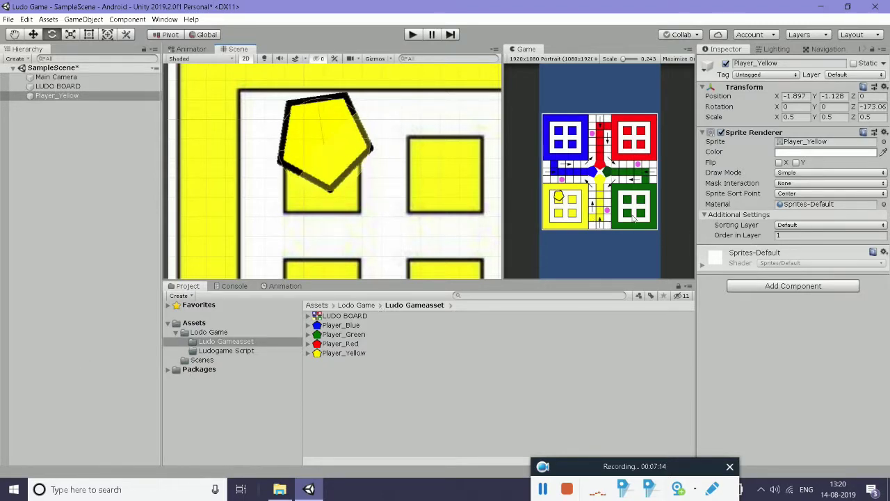
pyautogui.moveTo(634, 219); pyautogui.dragTo(467, 220)
pyautogui.scroll(-2, 467, 220)
pyautogui.scroll(-2, 467, 220)
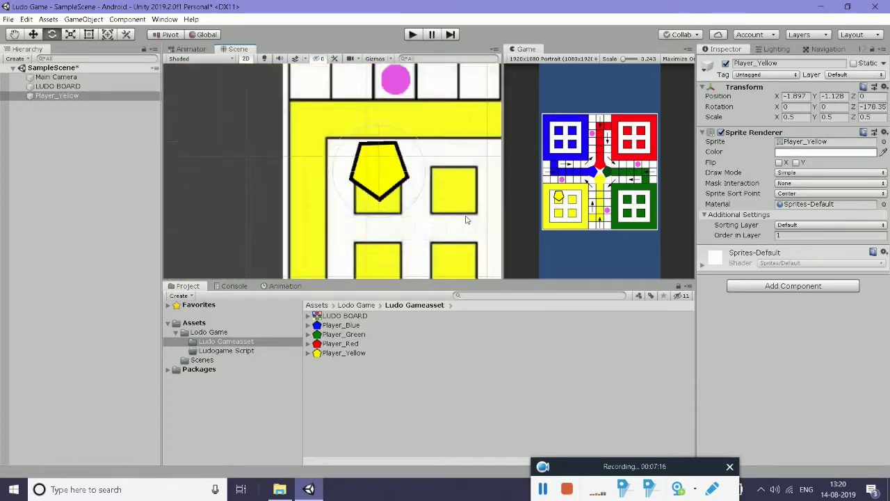
pyautogui.scroll(-2, 465, 224)
pyautogui.scroll(-1, 452, 206)
pyautogui.moveTo(441, 185); pyautogui.dragTo(439, 185)
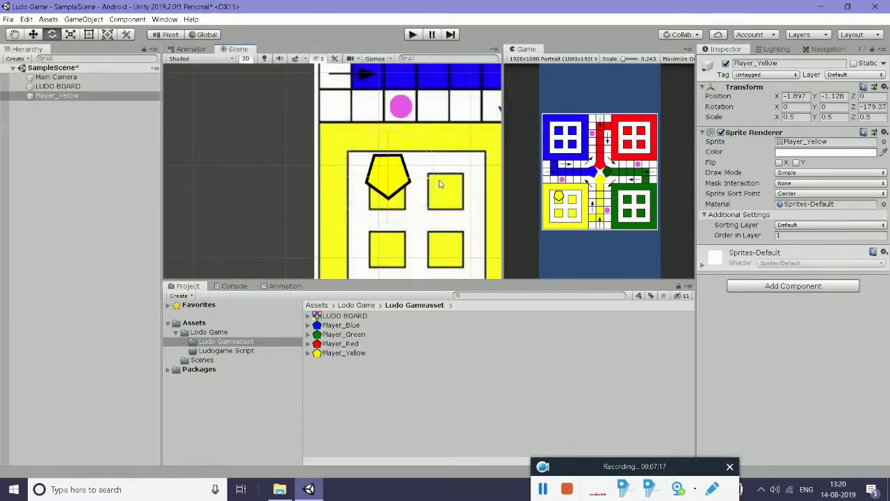
# Change the yellow token's X and Y scale to 0.4
pyautogui.click(793, 116)
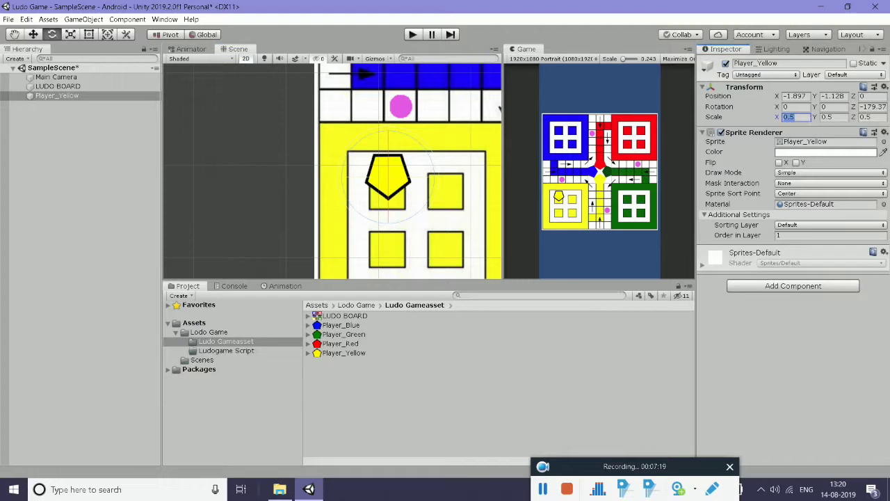
pyautogui.press('BackSpace')
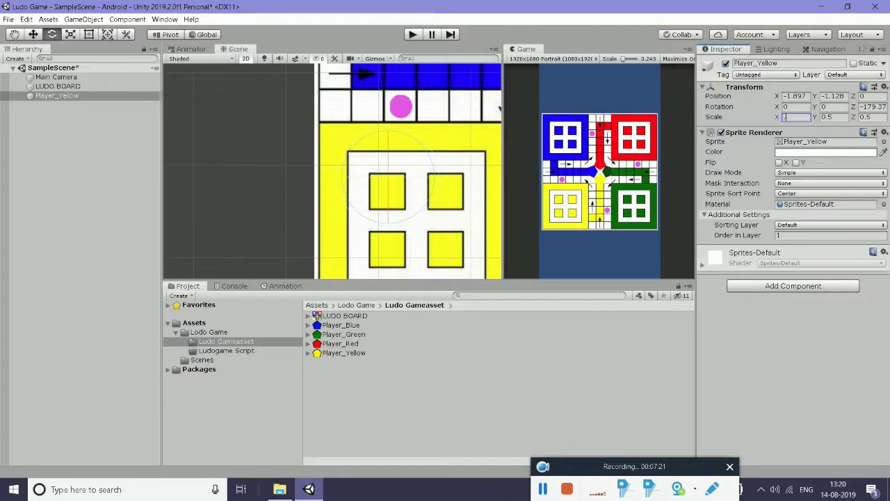
pyautogui.write('.3')
pyautogui.press('Tab')
pyautogui.write('.3')
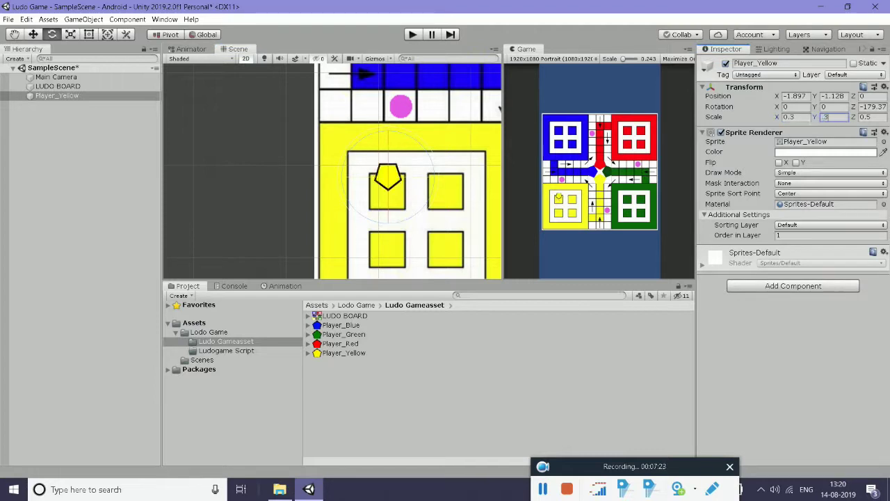
pyautogui.hotkey('shift', 'Tab')
pyautogui.write('.4')
pyautogui.press('Tab')
pyautogui.write('.4')
pyautogui.press('Return')
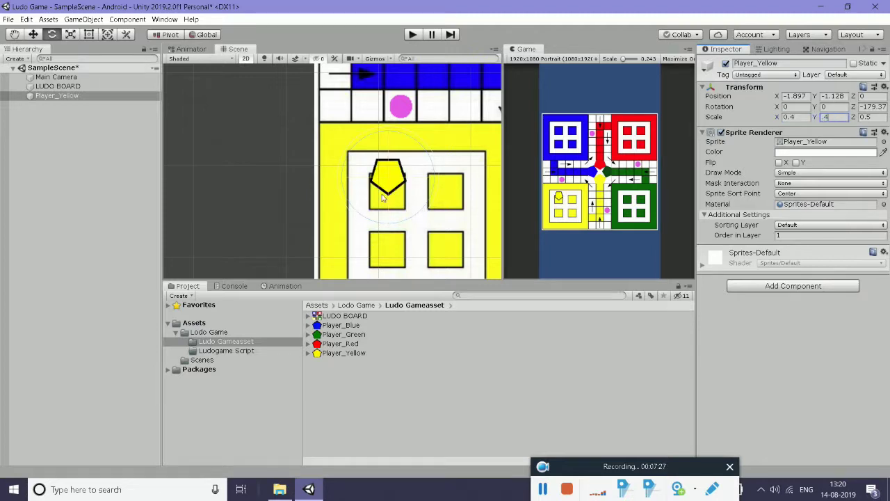
# Focus Player_Yellow in the Scene, then clear the Hierarchy selection
pyautogui.scroll(5, 331, 204)
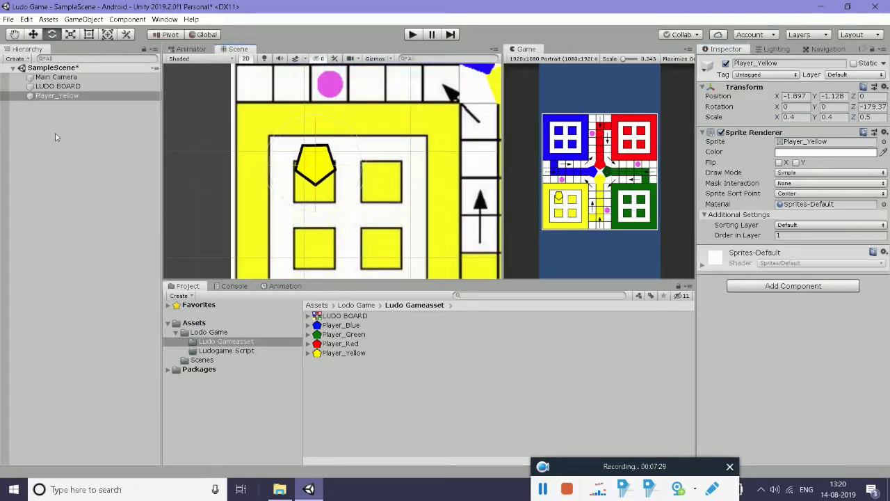
pyautogui.click(59, 98)
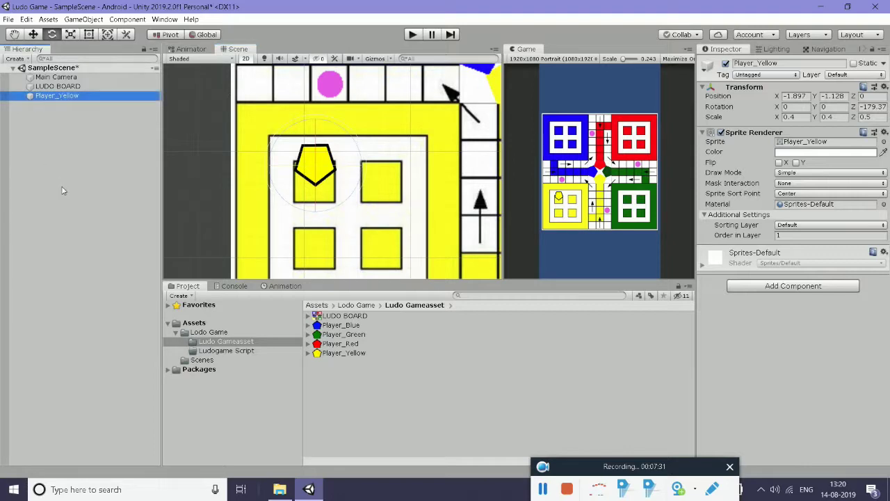
pyautogui.scroll(-3, 376, 229)
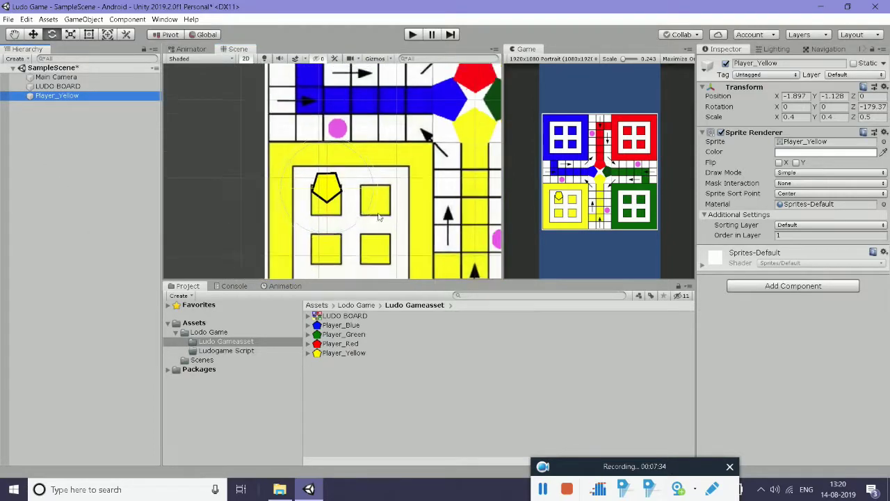
pyautogui.scroll(-3, 381, 224)
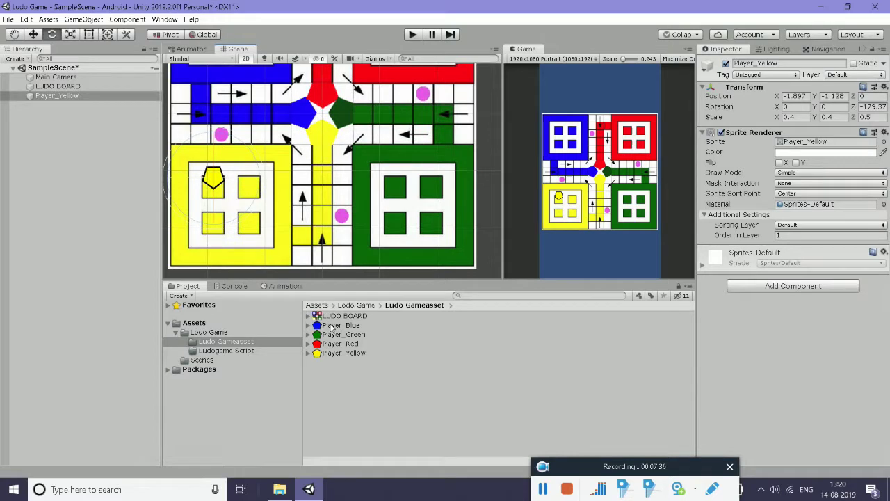
pyautogui.click(20, 160)
pyautogui.rightClick(40, 156)
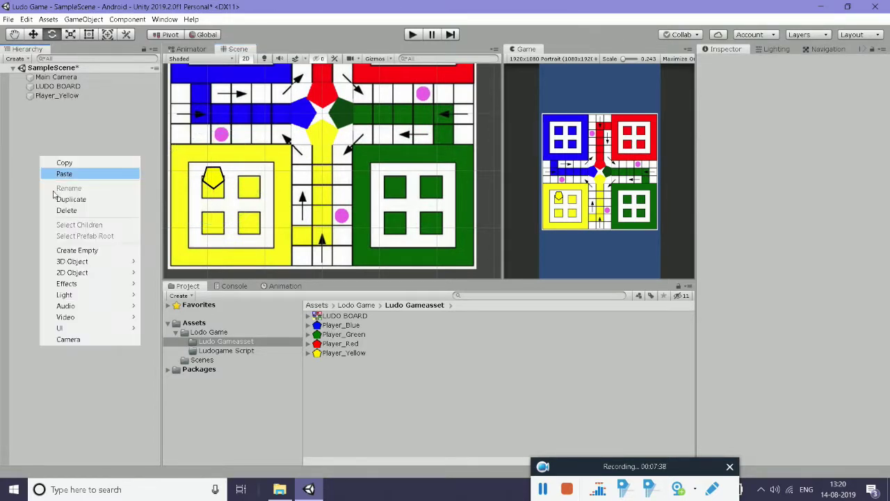
# Create an empty GameObject and name it YellowPlayer
pyautogui.click(76, 250)
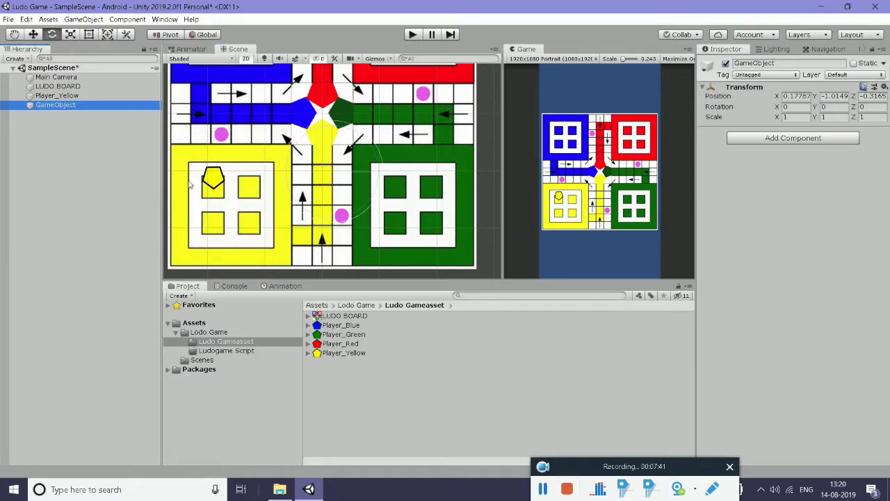
pyautogui.click(777, 62)
pyautogui.write('Ye')
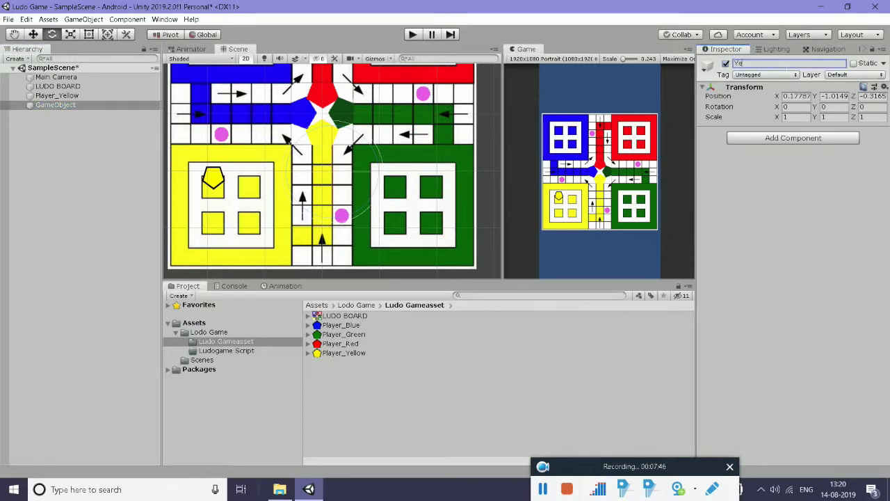
pyautogui.write('llowPlayer')
pyautogui.press('Return')
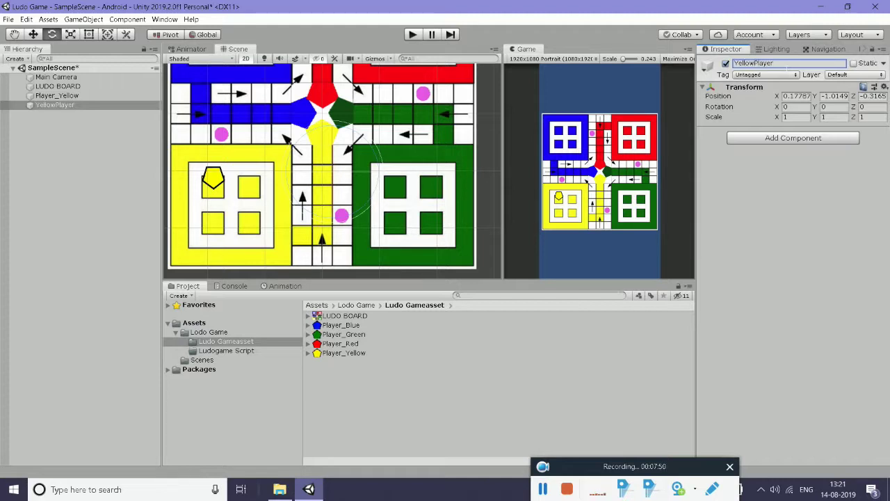
# Set YellowPlayer's scale to 0.4, 0.4, 0.4
pyautogui.click(793, 117)
pyautogui.write('3.3')
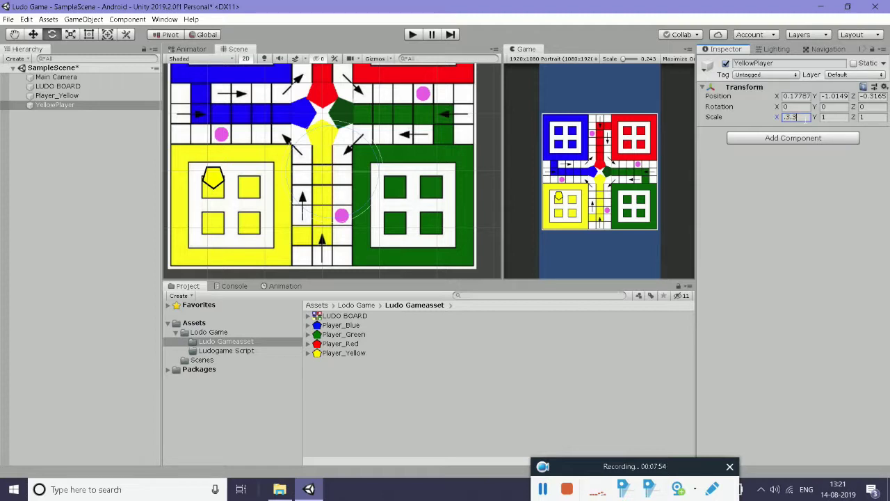
pyautogui.press('BackSpace')
pyautogui.press('BackSpace')
pyautogui.press('BackSpace')
pyautogui.write('0')
pyautogui.write('0.4')
pyautogui.press('Tab')
pyautogui.write('0.4')
pyautogui.press('Tab')
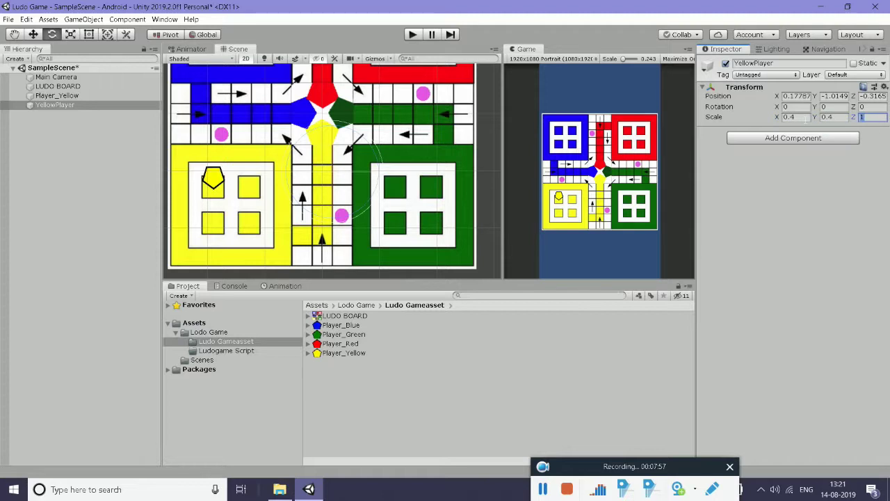
pyautogui.write('0.4')
pyautogui.press('Return')
# Reset YellowPlayer's position to 0, 0, 0
pyautogui.click(47, 107)
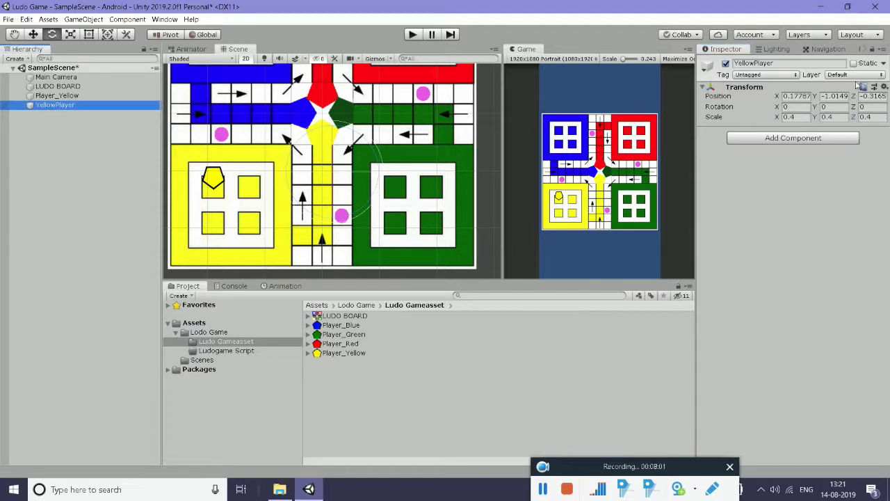
pyautogui.click(797, 96)
pyautogui.write('0')
pyautogui.press('Tab')
pyautogui.write('0')
pyautogui.press('Tab')
pyautogui.write('0')
pyautogui.click(110, 153)
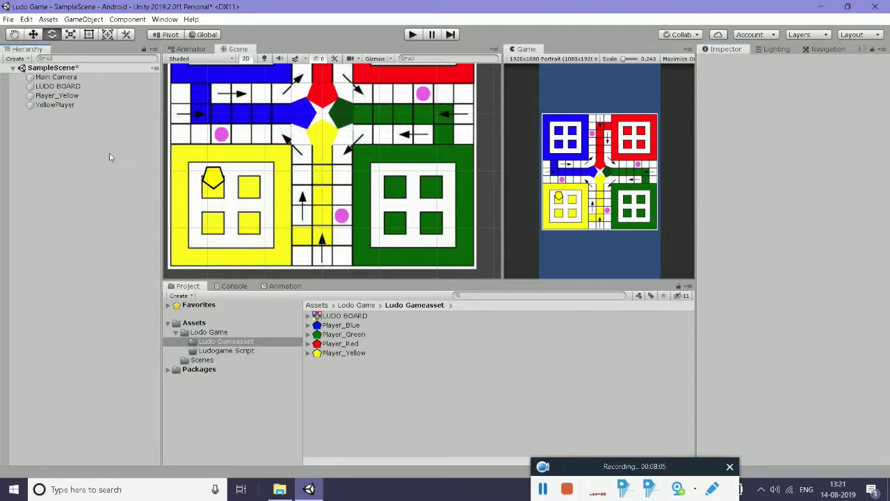
# Parent Player_Yellow under YellowPlayer and set its Z scale to 1
pyautogui.moveTo(56, 95)
pyautogui.mouseDown()
pyautogui.moveTo(59, 115)
pyautogui.moveTo(56, 104)
pyautogui.mouseUp()
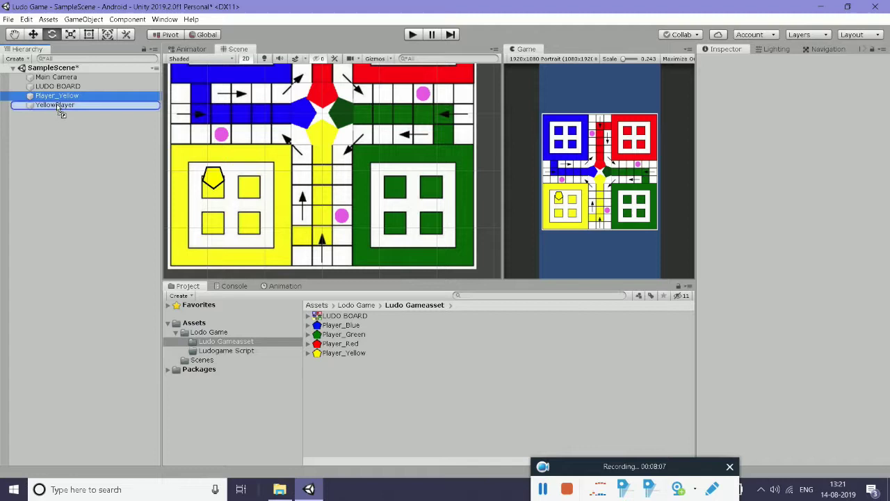
pyautogui.click(60, 115)
pyautogui.click(63, 105)
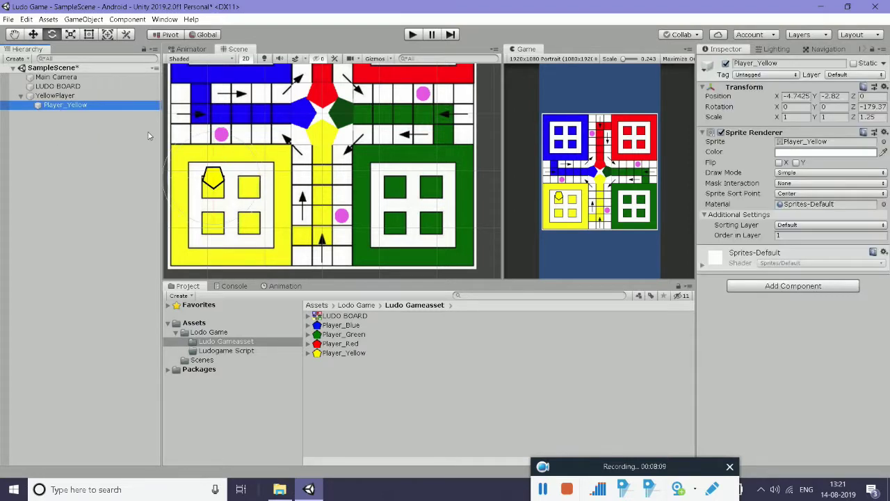
pyautogui.click(790, 116)
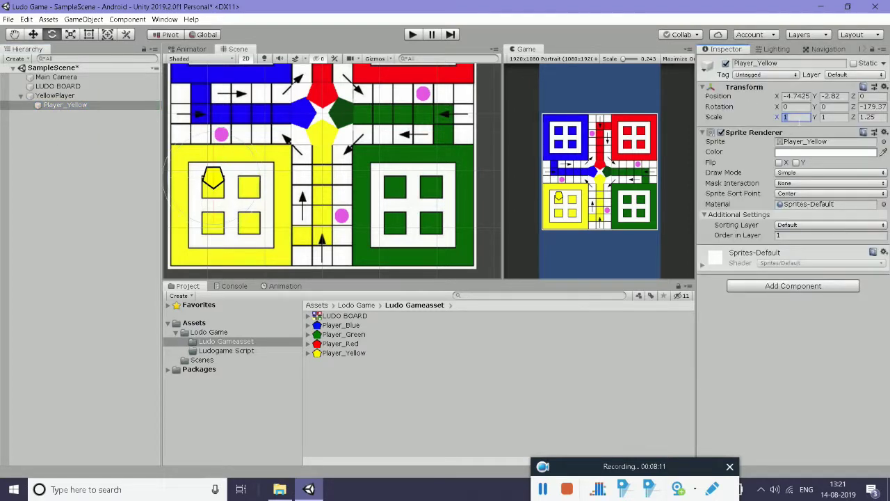
pyautogui.press('Tab')
pyautogui.press('Tab')
pyautogui.write('1')
pyautogui.press('Return')
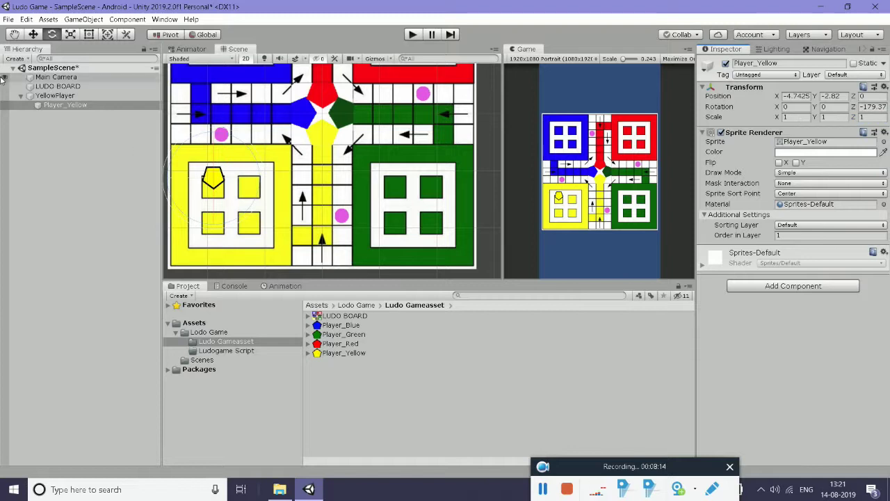
# Nudge the yellow token left to about X -4.79 and pan to show more board
pyautogui.click(63, 96)
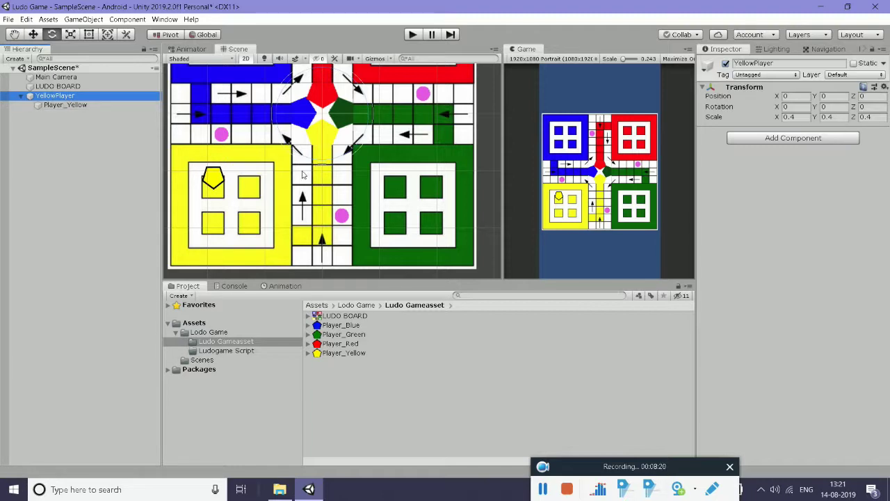
pyautogui.click(62, 105)
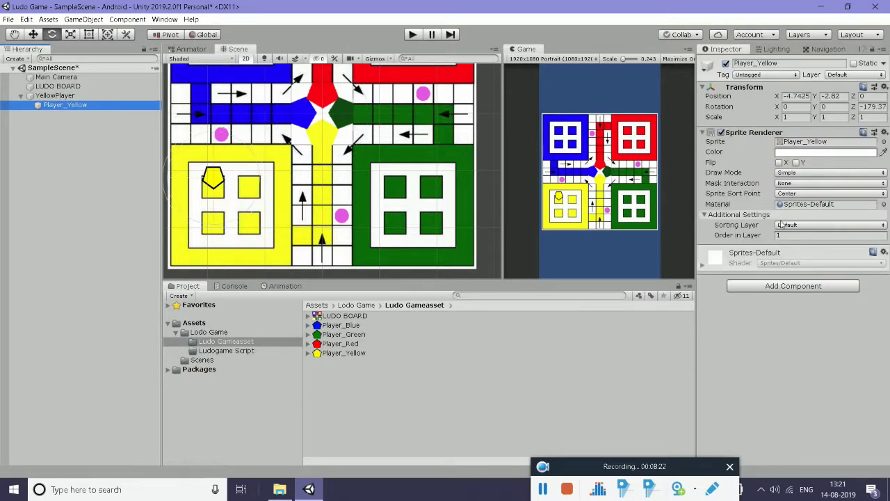
pyautogui.scroll(5, 334, 180)
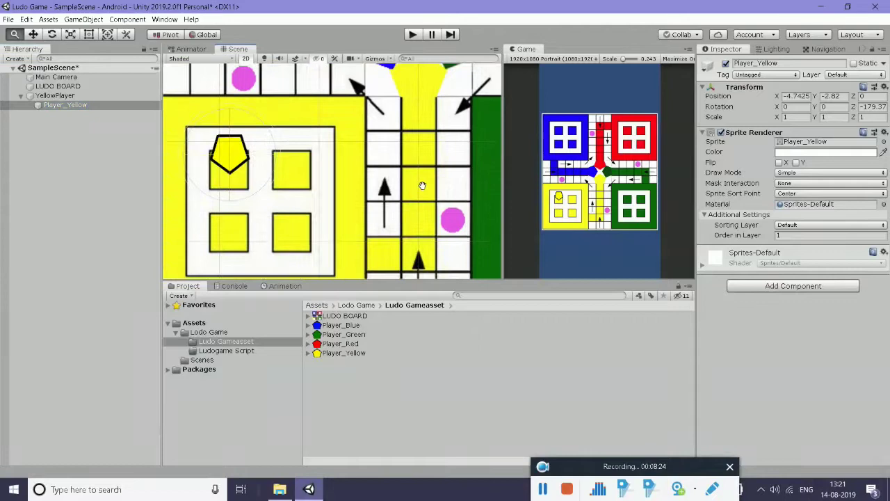
pyautogui.scroll(-1, 422, 186)
pyautogui.scroll(-1, 386, 174)
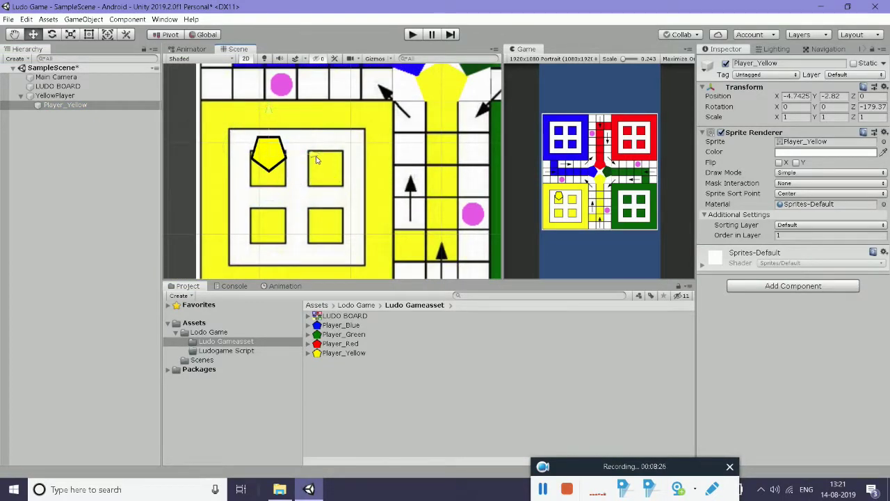
pyautogui.moveTo(316, 160); pyautogui.dragTo(312, 160)
pyautogui.scroll(-3, 384, 198)
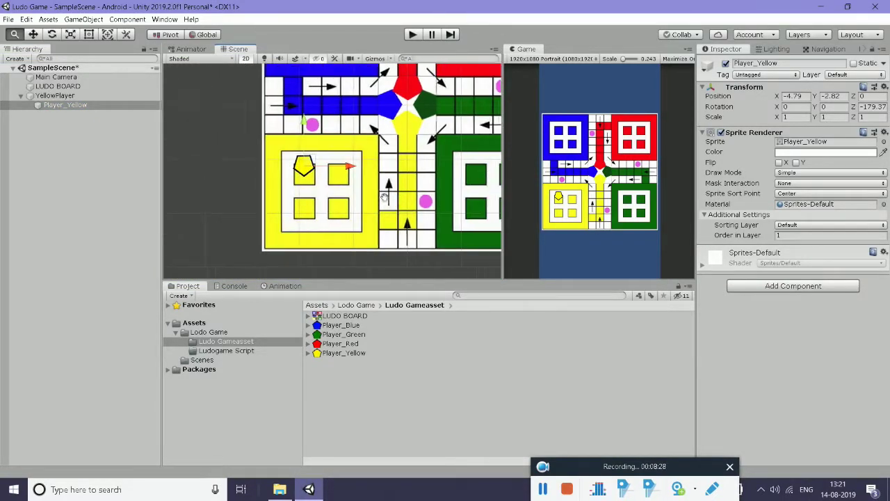
pyautogui.moveTo(384, 197); pyautogui.dragTo(353, 193, button='middle')
pyautogui.click(21, 96)
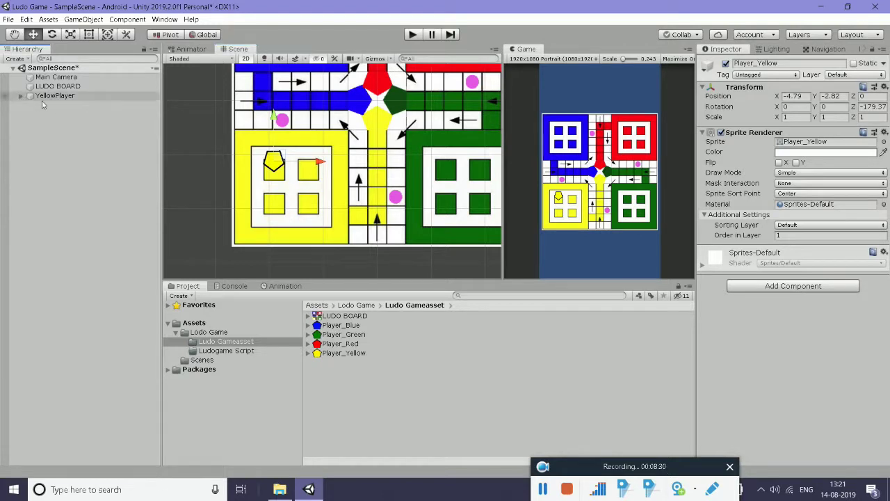
# Duplicate YellowPlayer three times with Ctrl+D
pyautogui.click(54, 96)
pyautogui.hotkey('ctrl', 'd')
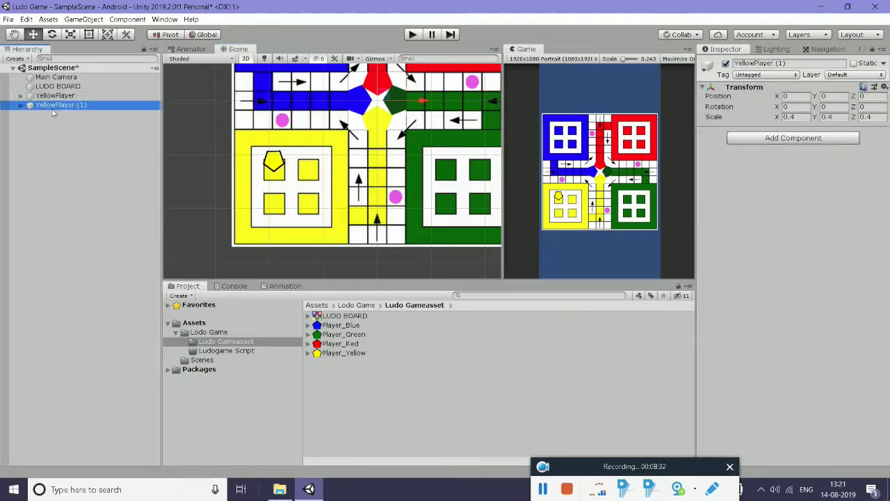
pyautogui.hotkey('ctrl', 'd')
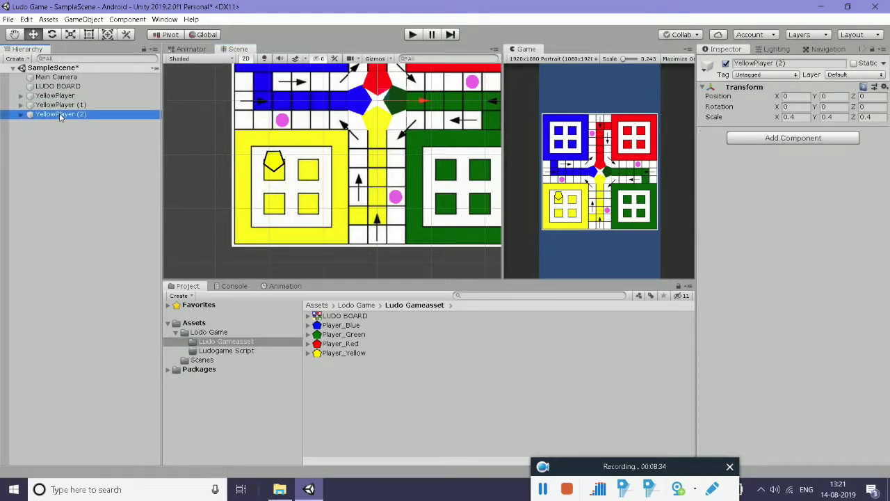
pyautogui.hotkey('ctrl', 'd')
# Rename the first copy, YellowPlayer (1), to GreenPlayer
pyautogui.click(61, 105)
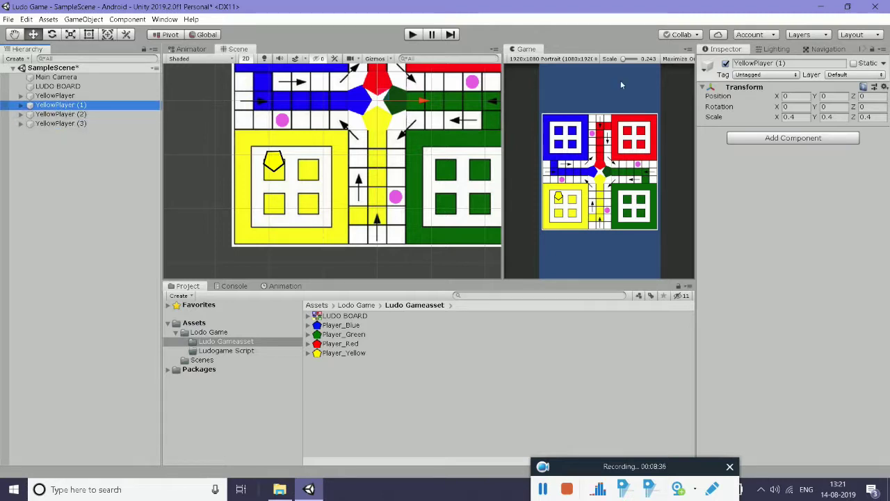
pyautogui.moveTo(756, 63); pyautogui.dragTo(732, 64)
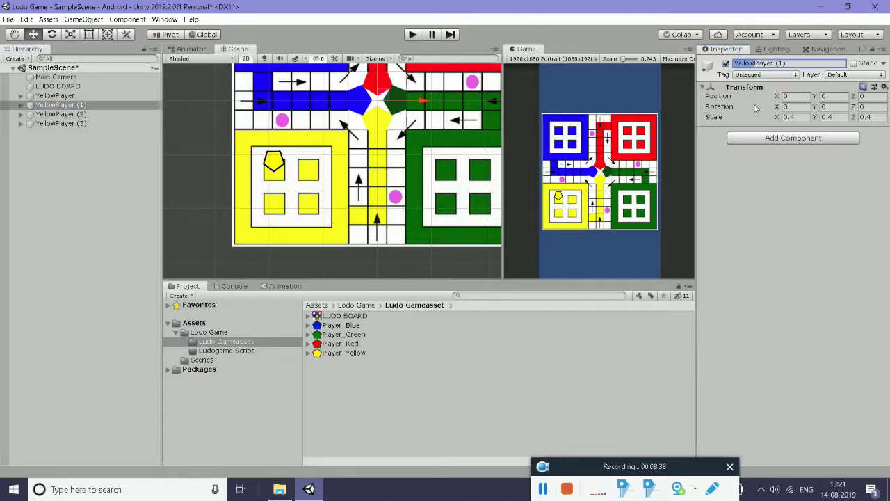
pyautogui.write('Gree')
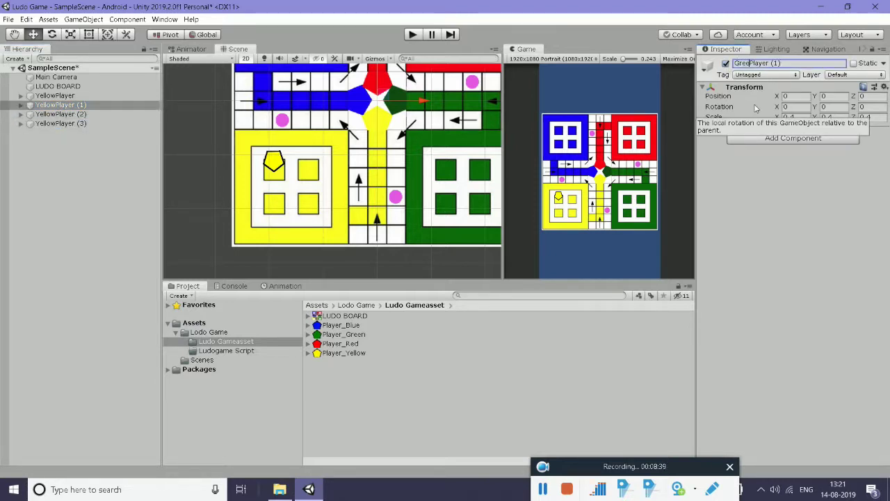
pyautogui.write('n')
pyautogui.press('Return')
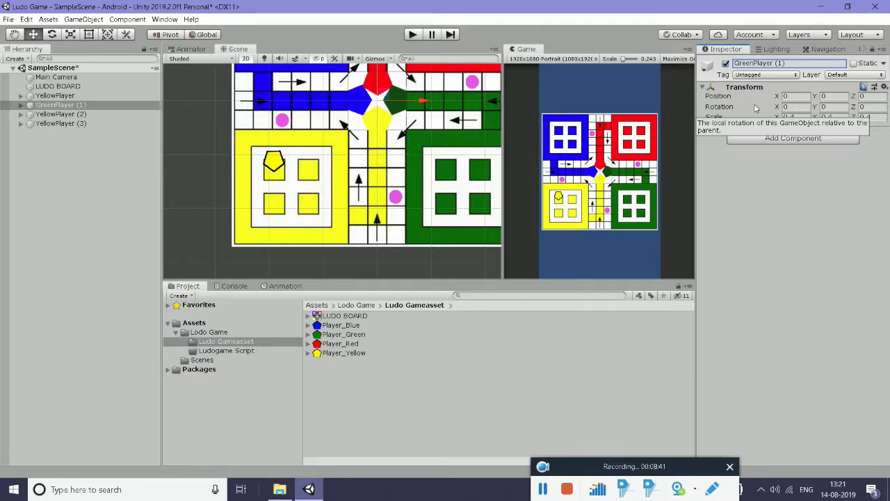
pyautogui.moveTo(786, 64); pyautogui.dragTo(777, 64)
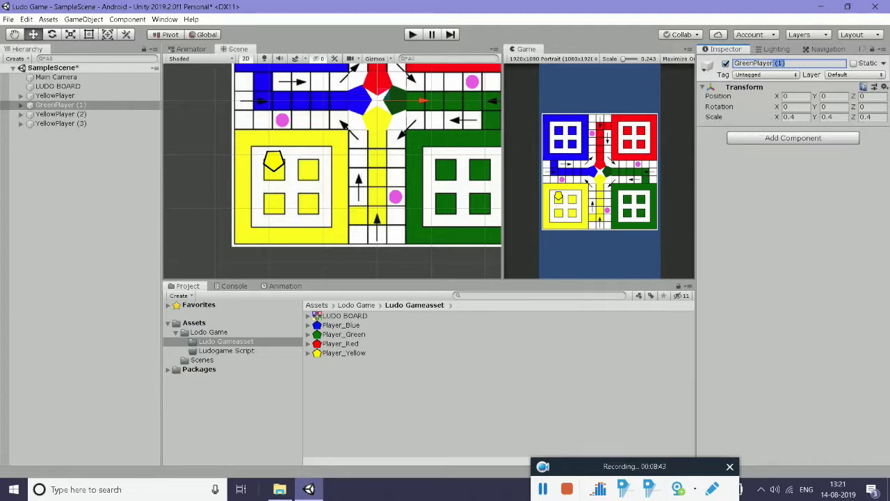
pyautogui.press('BackSpace')
pyautogui.press('Return')
pyautogui.click(203, 103)
pyautogui.click(21, 106)
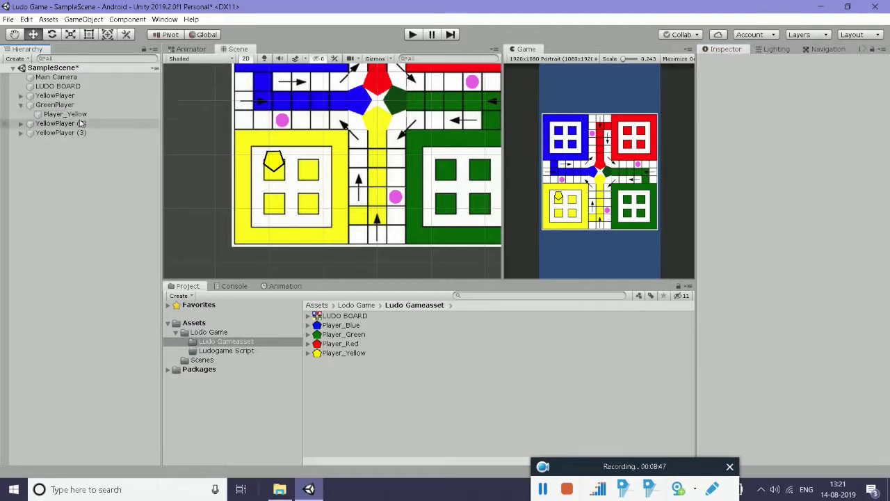
# Swap GreenPlayer's Player_Yellow child for Player_Green with Order in Layer 1
pyautogui.click(69, 114)
pyautogui.press('Delete')
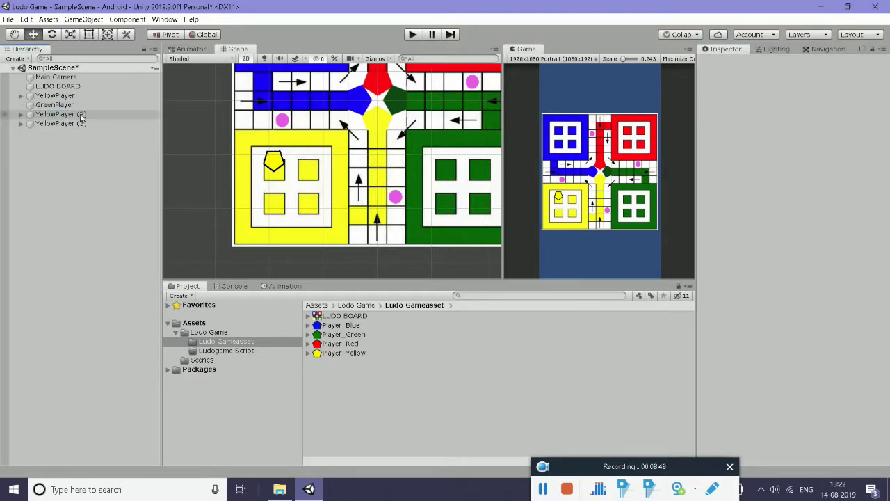
pyautogui.moveTo(343, 339); pyautogui.dragTo(60, 105)
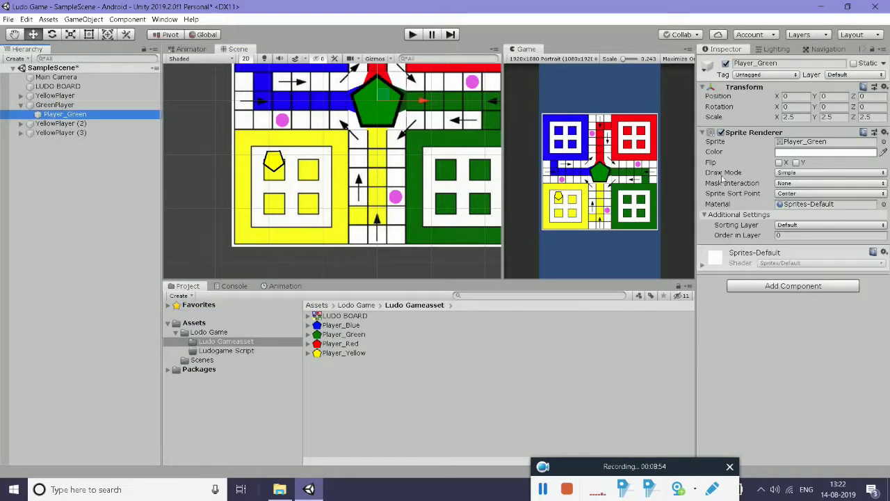
pyautogui.click(807, 235)
pyautogui.write('1')
# Set the Player_Green token's scale to 1, 1, 1
pyautogui.click(62, 105)
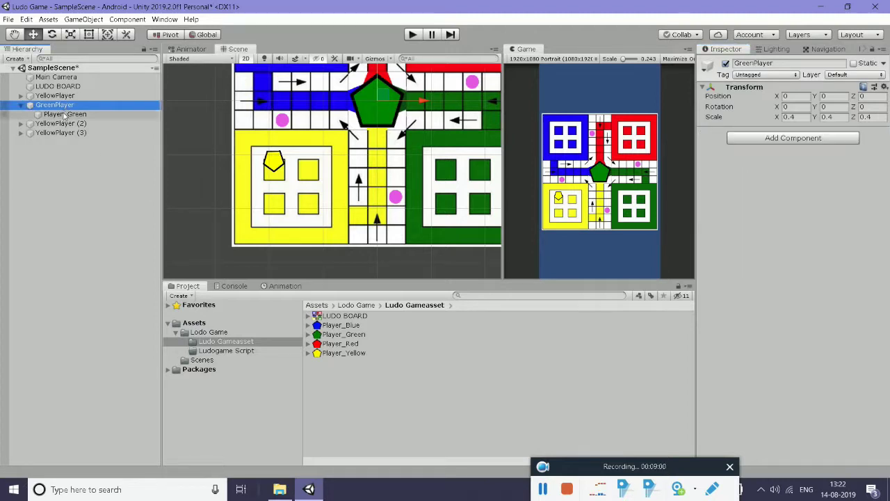
pyautogui.click(64, 115)
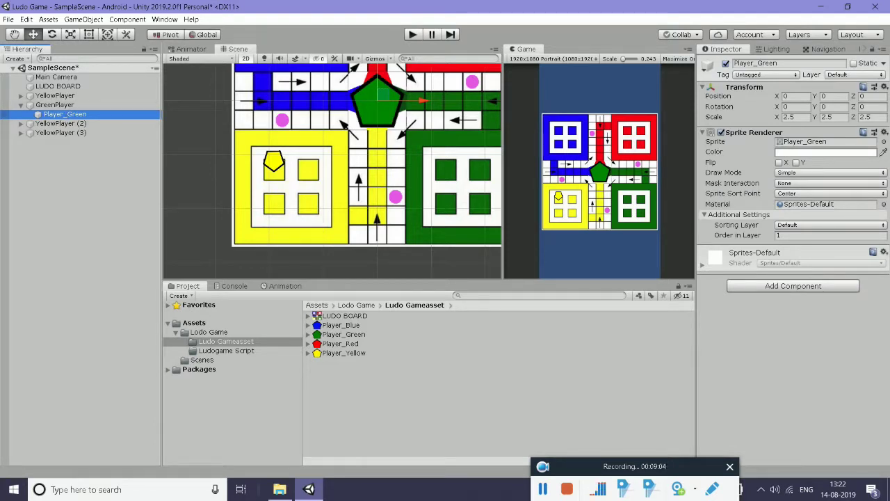
pyautogui.click(788, 117)
pyautogui.write('1')
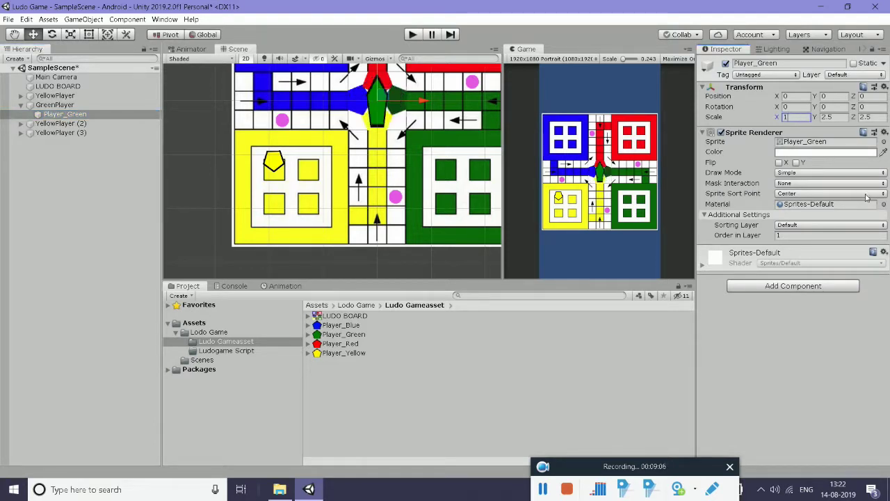
pyautogui.write('1')
pyautogui.press('BackSpace')
pyautogui.press('Tab')
pyautogui.write('1')
pyautogui.press('Tab')
pyautogui.write('1')
pyautogui.press('Return')
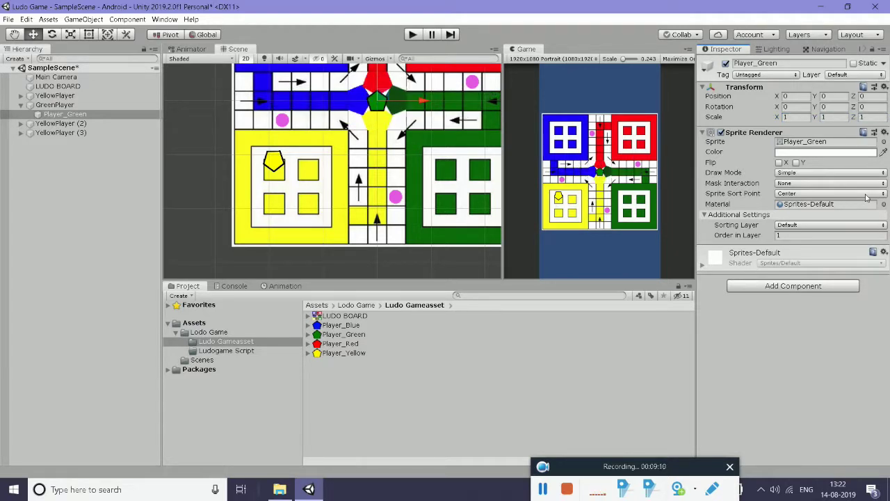
pyautogui.click(21, 96)
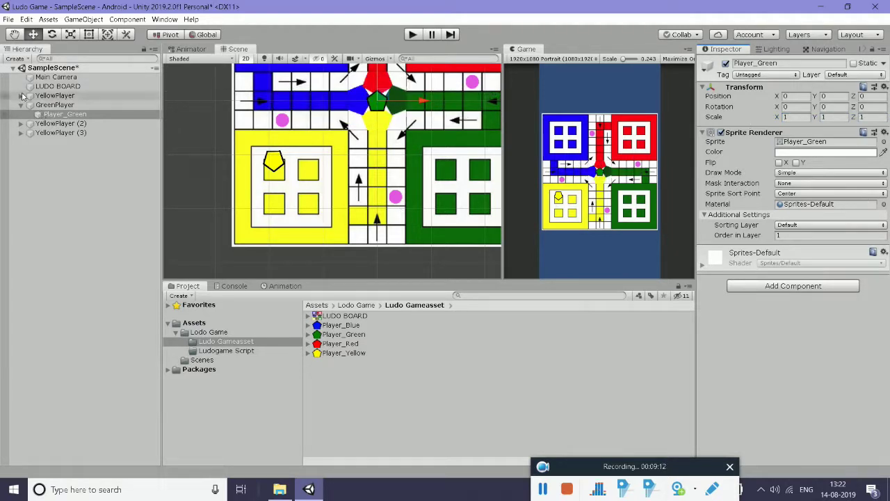
# Set Rotation Z to -180 on both Player_Yellow and Player_Green
pyautogui.click(61, 105)
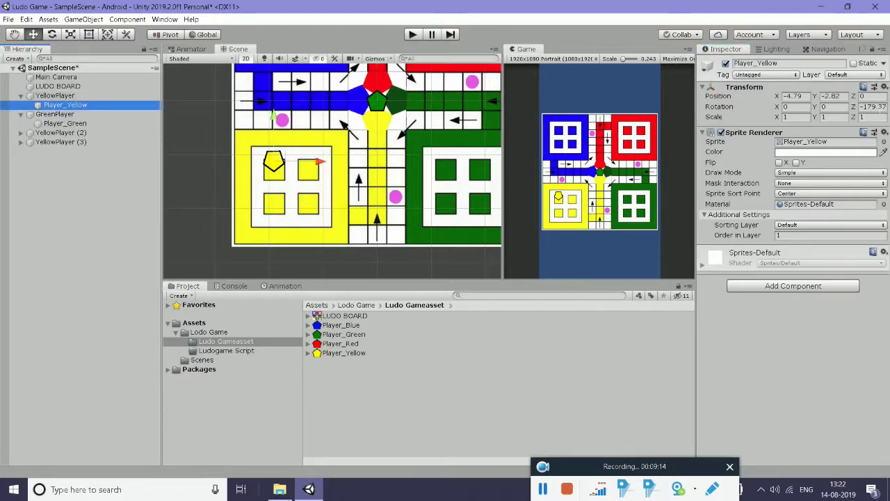
pyautogui.click(870, 107)
pyautogui.write('-180')
pyautogui.press('Tab')
pyautogui.click(64, 123)
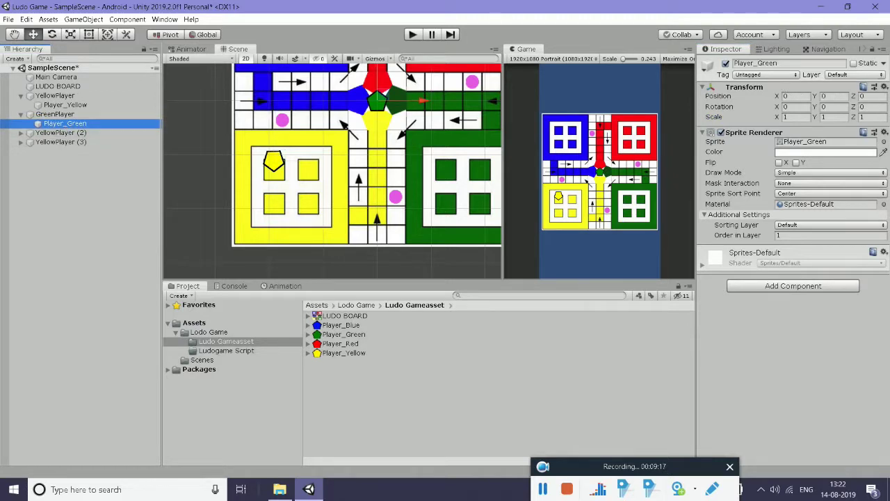
pyautogui.click(869, 106)
pyautogui.write('-180')
pyautogui.press('Tab')
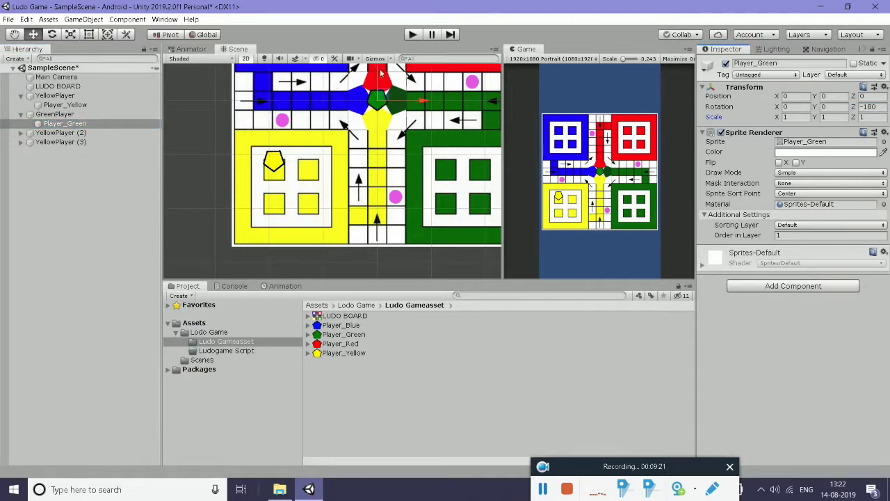
# Drag the green token into a green home square at about 3.2, -3.06
pyautogui.moveTo(378, 72); pyautogui.dragTo(378, 132)
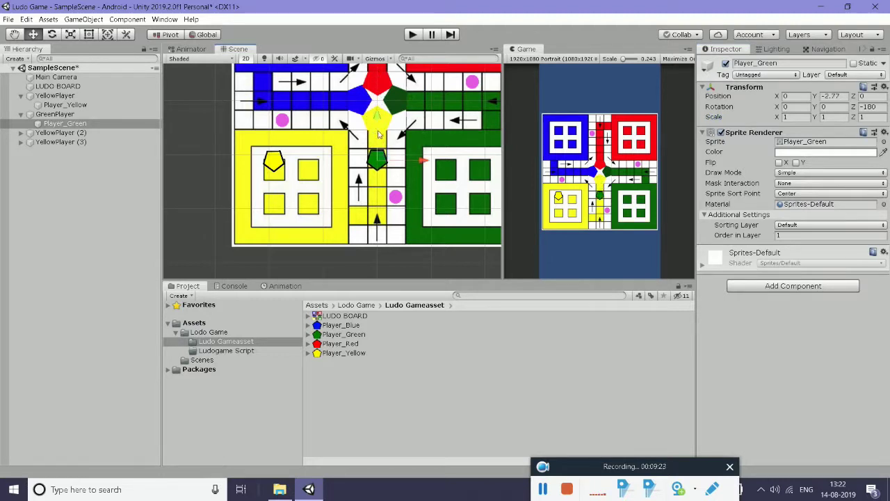
pyautogui.moveTo(426, 169); pyautogui.dragTo(491, 162)
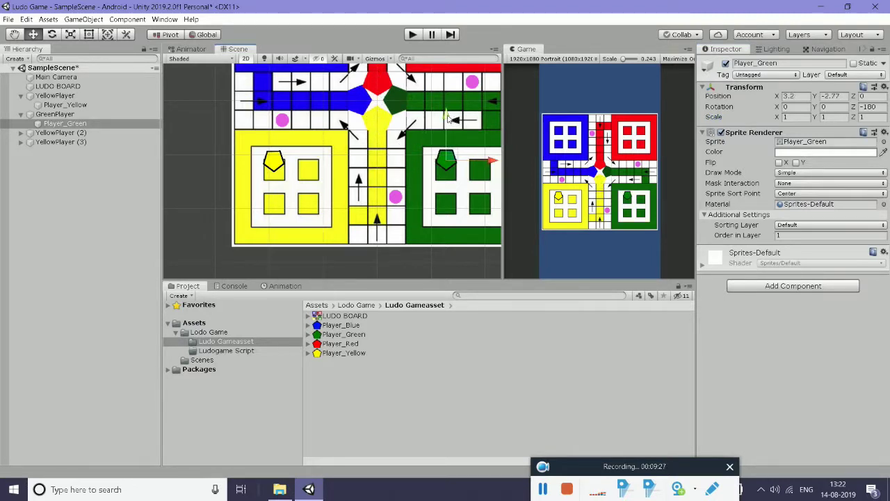
pyautogui.moveTo(451, 120); pyautogui.dragTo(450, 80)
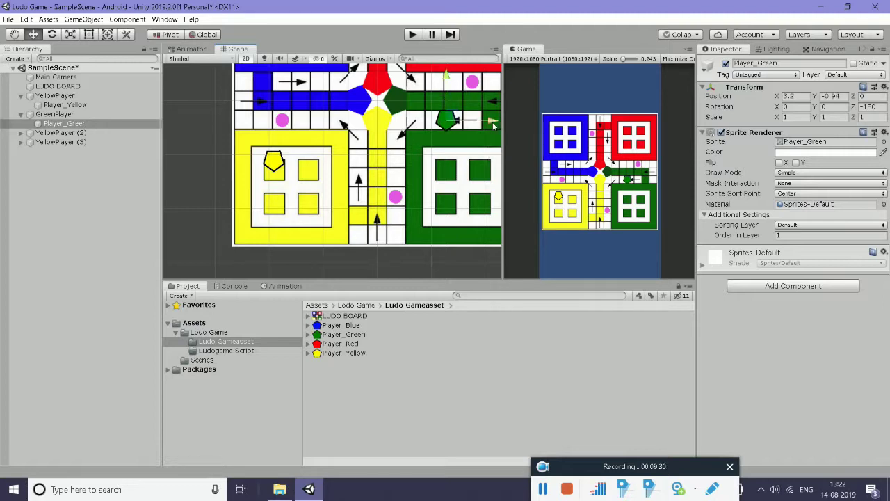
pyautogui.moveTo(493, 125); pyautogui.dragTo(479, 123)
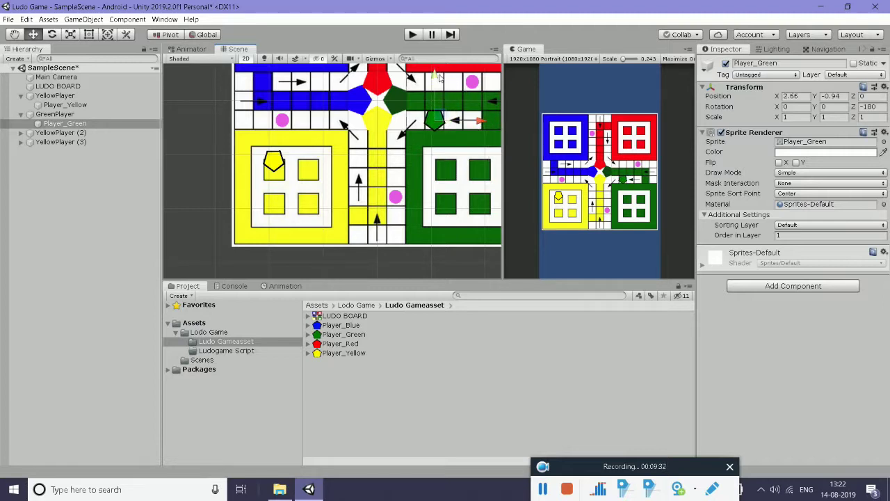
pyautogui.moveTo(439, 78); pyautogui.dragTo(439, 127)
pyautogui.moveTo(485, 165); pyautogui.dragTo(500, 167)
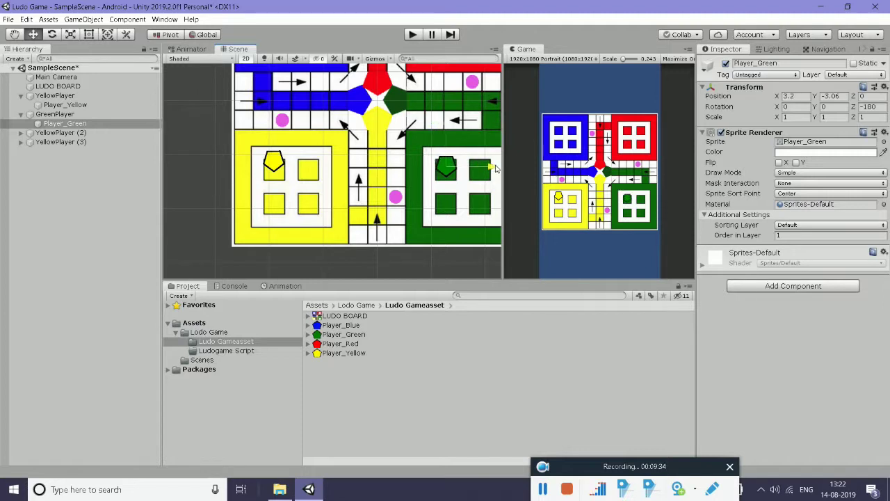
pyautogui.click(21, 114)
pyautogui.click(54, 114)
pyautogui.click(21, 95)
pyautogui.click(54, 95)
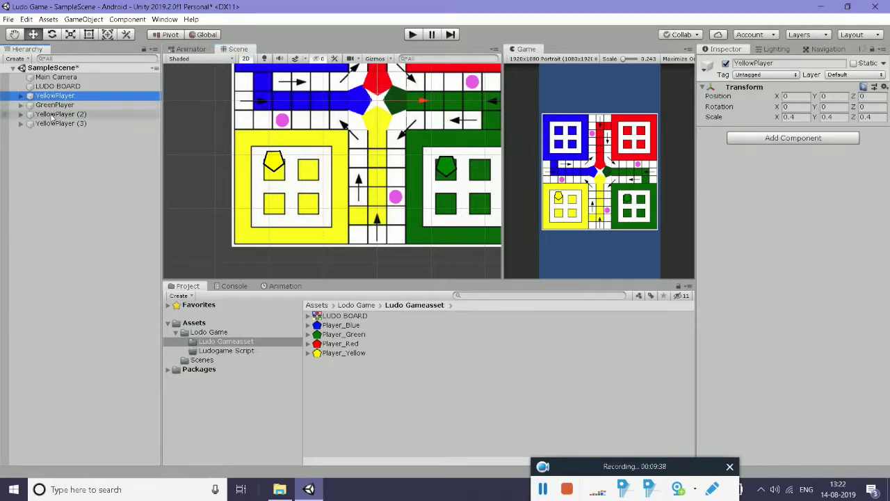
# Scale all four player objects to 0.3 on X and Y
pyautogui.keyDown('shift'); pyautogui.click(56, 123); pyautogui.keyUp('shift')
pyautogui.click(793, 117)
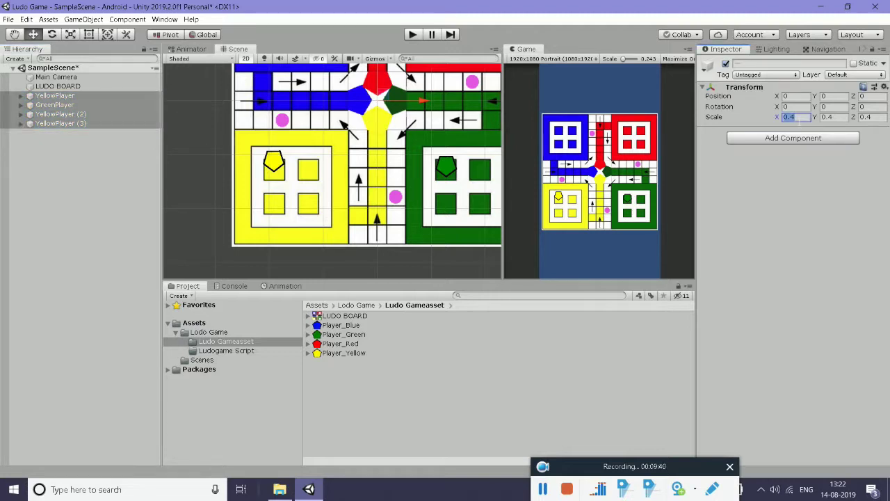
pyautogui.write('.3')
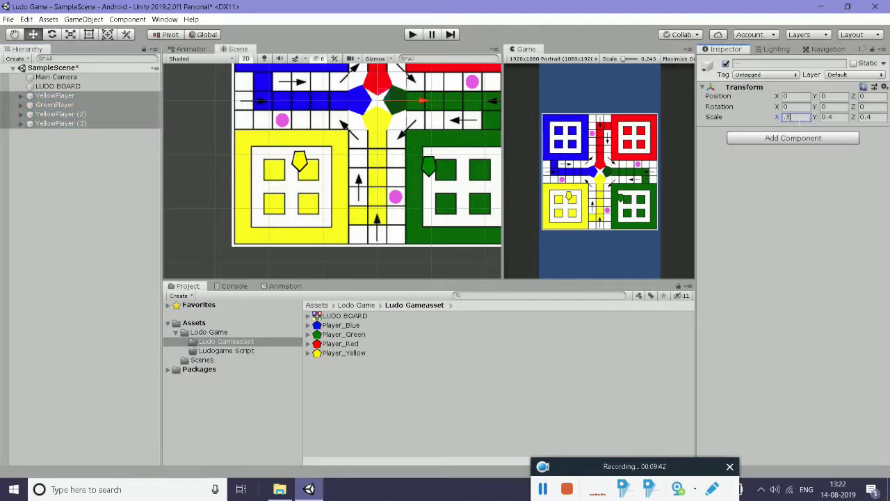
pyautogui.press('Tab')
pyautogui.press('Tab')
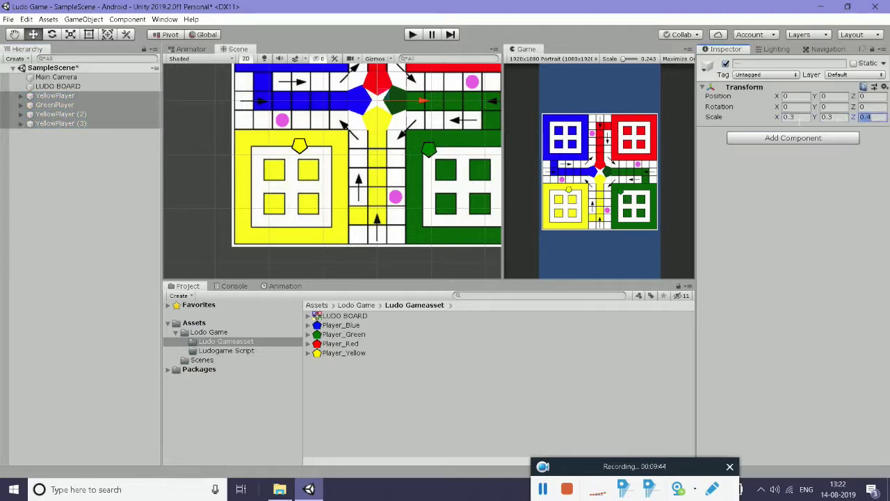
pyautogui.click(19, 100)
# Move the yellow token onto a yellow home square at about -4.21, -3.79
pyautogui.click(21, 95)
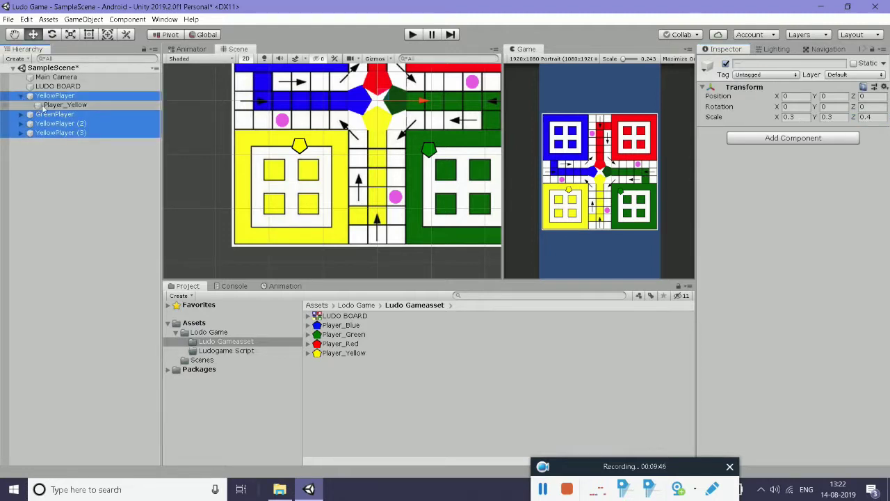
pyautogui.click(62, 105)
pyautogui.moveTo(301, 107); pyautogui.dragTo(310, 172)
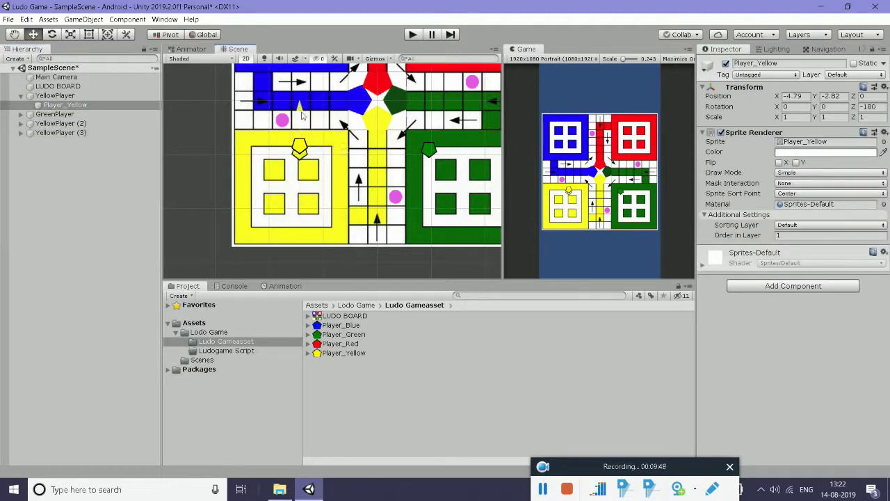
pyautogui.moveTo(353, 170); pyautogui.dragTo(356, 167)
pyautogui.moveTo(355, 119)
pyautogui.mouseDown()
pyautogui.moveTo(406, 157)
pyautogui.moveTo(318, 158)
pyautogui.mouseUp()
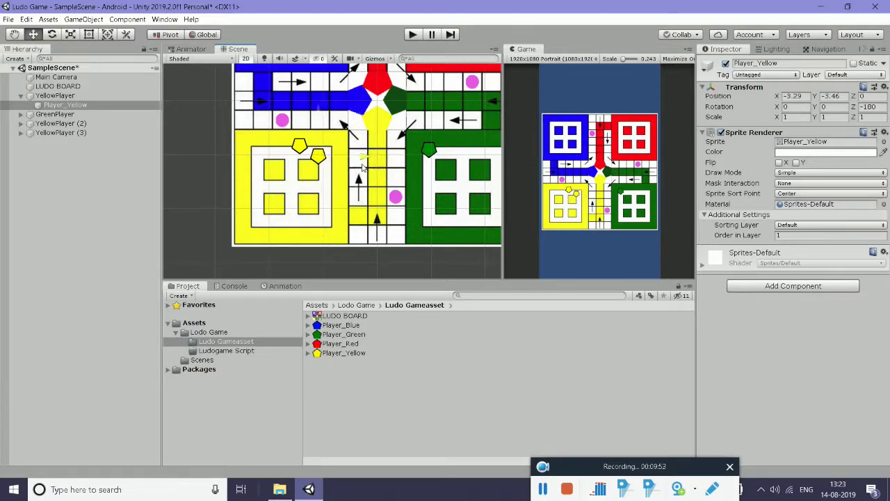
pyautogui.moveTo(318, 157)
pyautogui.mouseDown()
pyautogui.moveTo(318, 165)
pyautogui.moveTo(359, 167)
pyautogui.mouseUp()
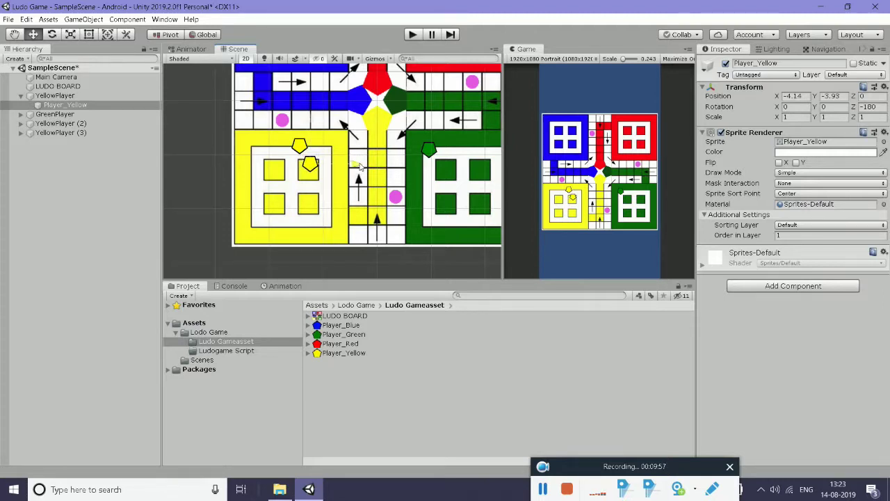
# Move the green token onto a green home square at 4.24, -3.81
pyautogui.click(21, 114)
pyautogui.click(70, 124)
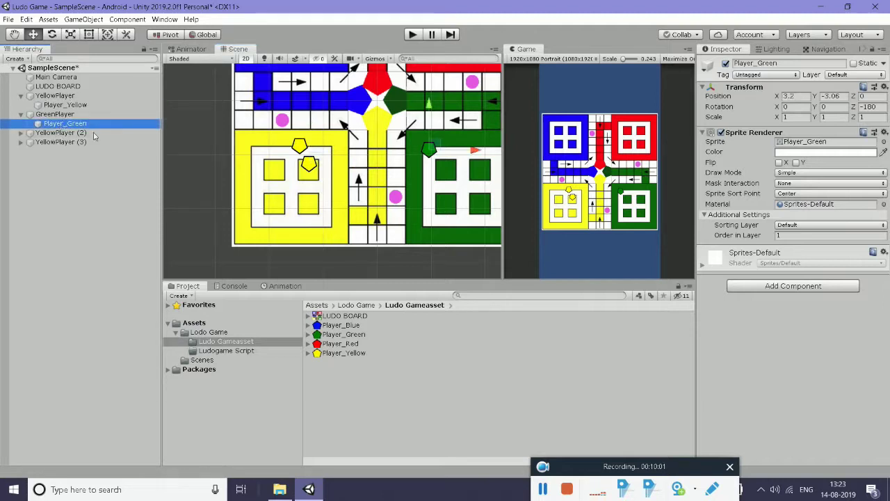
pyautogui.moveTo(431, 105); pyautogui.dragTo(431, 122)
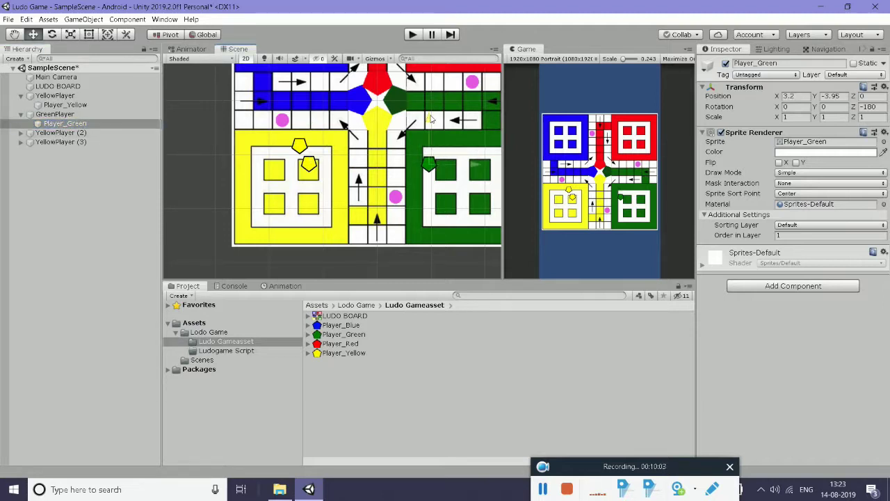
pyautogui.moveTo(473, 170); pyautogui.dragTo(491, 172)
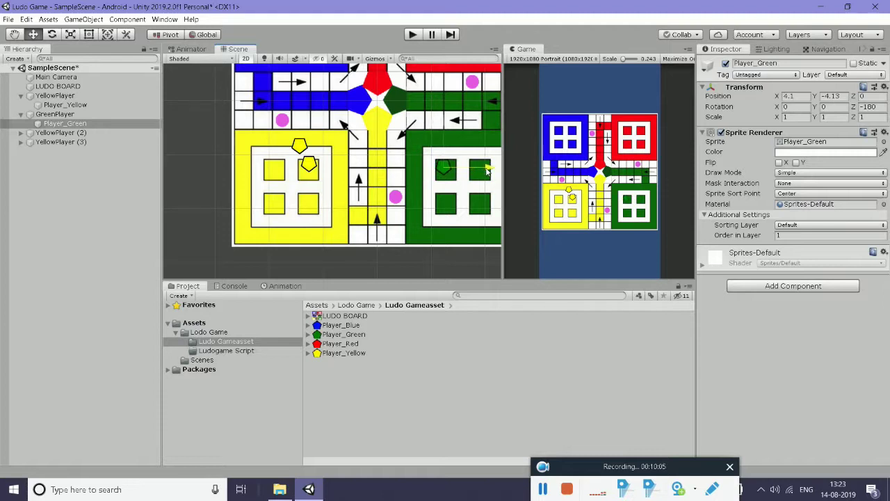
pyautogui.moveTo(446, 125); pyautogui.dragTo(445, 119)
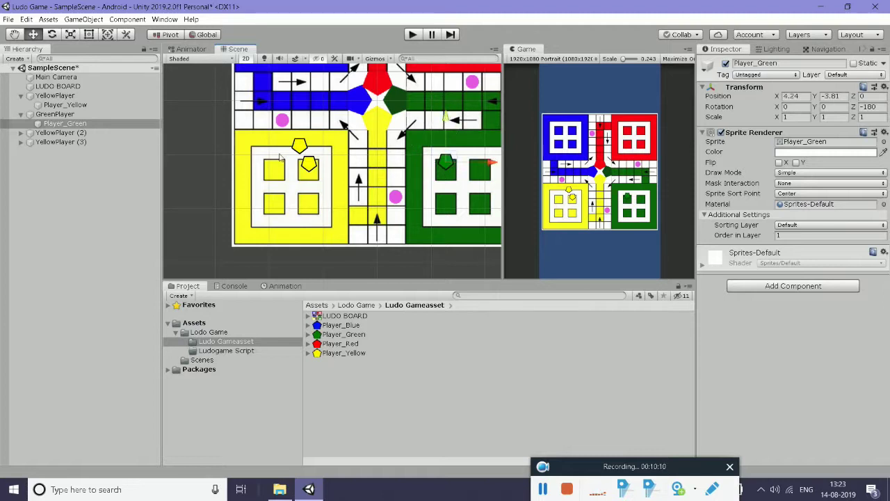
pyautogui.click(307, 164)
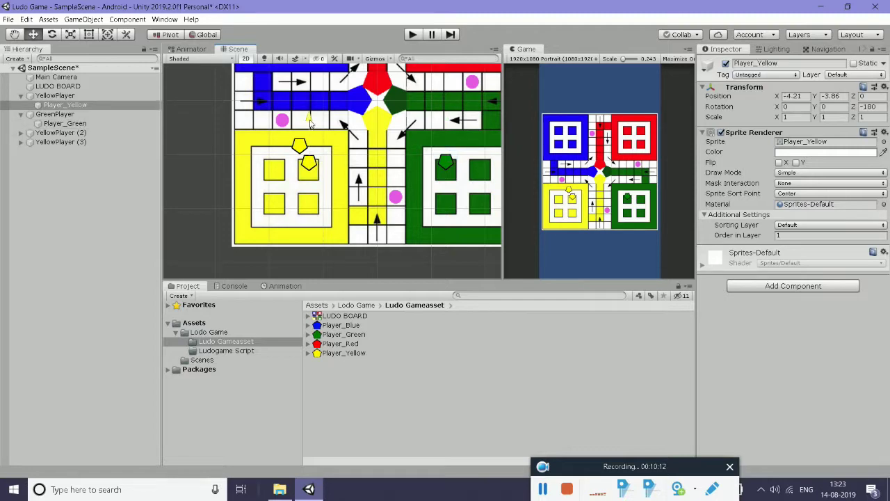
pyautogui.moveTo(311, 123); pyautogui.dragTo(224, 124, button='middle')
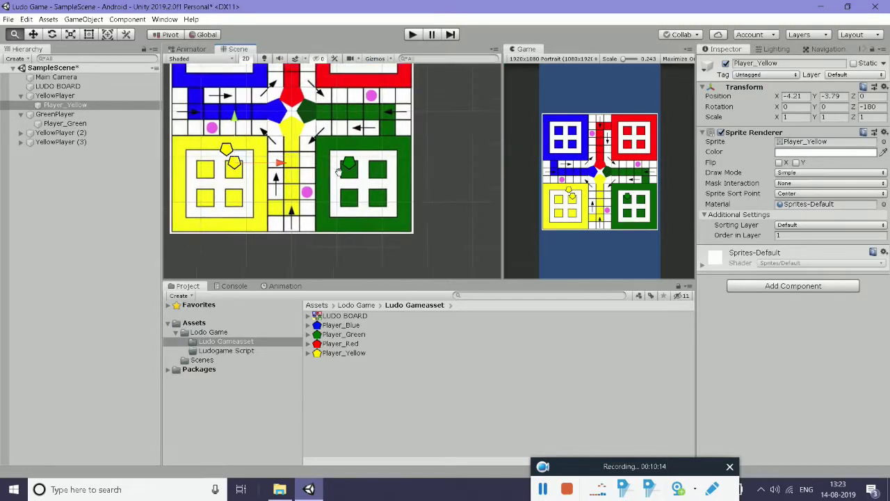
pyautogui.scroll(2, 331, 176)
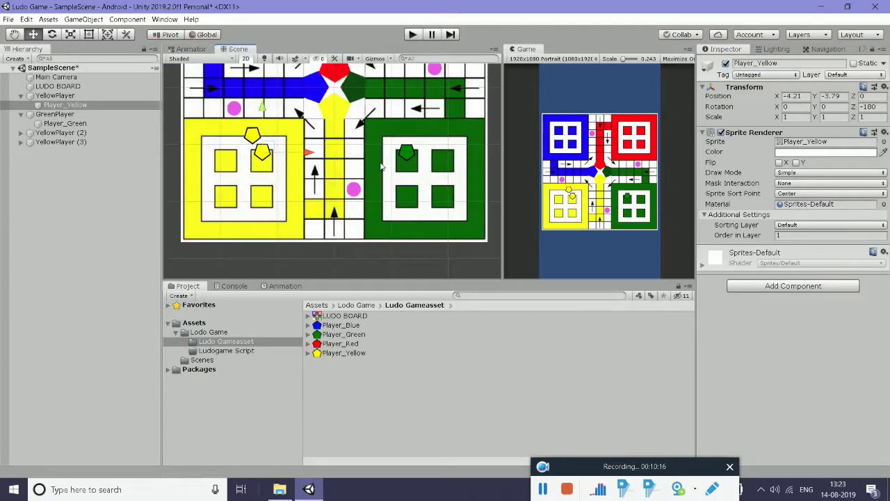
# Delete the extra Player_Yellow token under YellowPlayer (2)
pyautogui.click(22, 132)
pyautogui.click(56, 143)
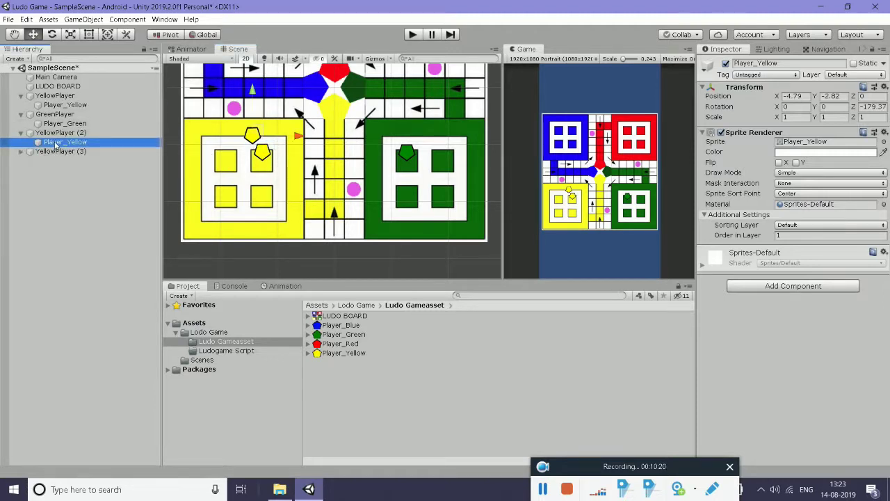
pyautogui.click(21, 132)
pyautogui.click(55, 142)
pyautogui.click(22, 142)
pyautogui.click(64, 152)
pyautogui.press('Delete')
# Add Player_Red under YellowPlayer (2) with scale 1, 1, 1 and Z rotation -180
pyautogui.moveTo(339, 346); pyautogui.dragTo(59, 132)
pyautogui.click(800, 118)
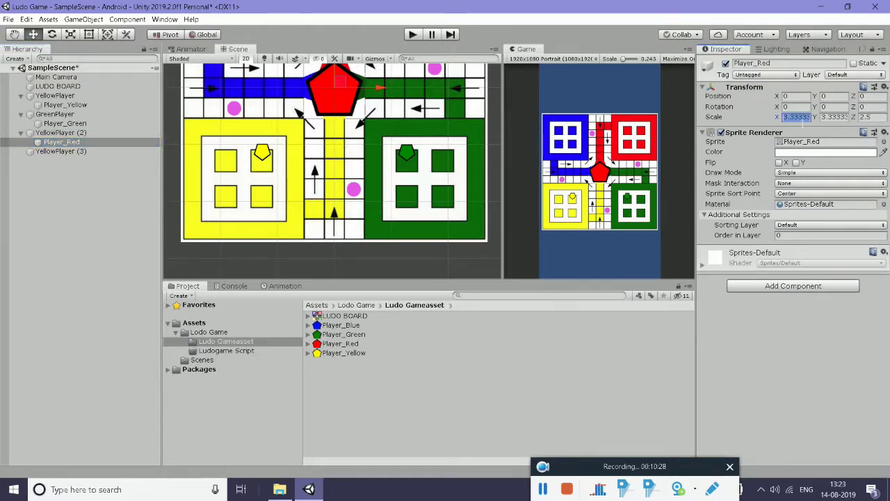
pyautogui.write('1')
pyautogui.press('Tab')
pyautogui.write('1')
pyautogui.press('Tab')
pyautogui.write('1')
pyautogui.scroll(-1, 392, 154)
pyautogui.scroll(-1, 392, 154)
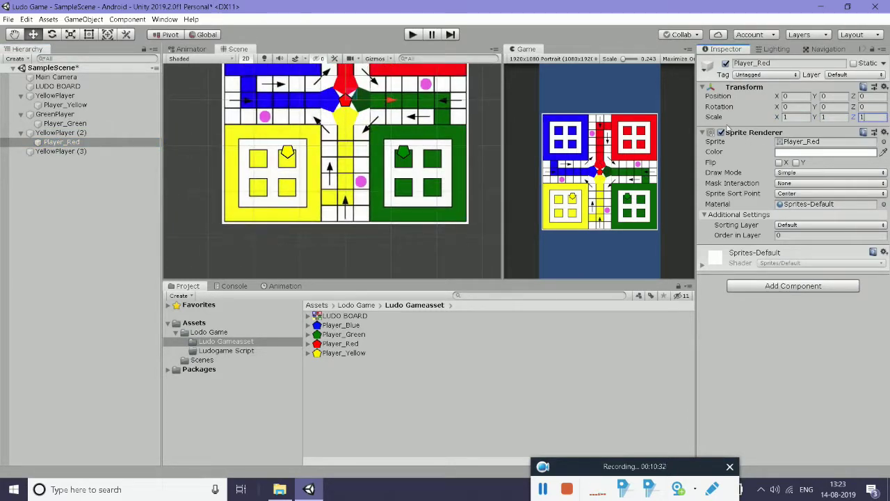
pyautogui.click(868, 107)
pyautogui.write('-180')
pyautogui.press('Tab')
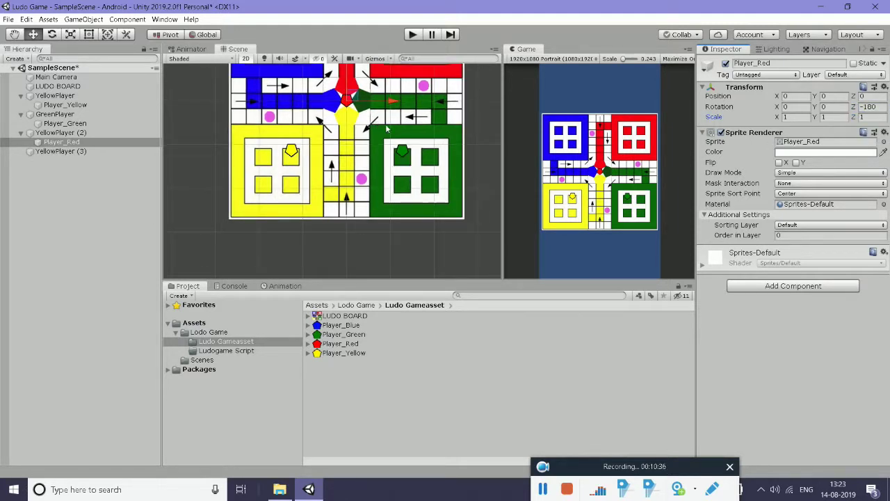
# Move Player_Red into the red home at 4.29, 6.9, then add Player_Blue under YellowPlayer (3)
pyautogui.scroll(2, 367, 115)
pyautogui.moveTo(393, 153); pyautogui.dragTo(398, 214, button='middle')
pyautogui.scroll(2, 399, 215)
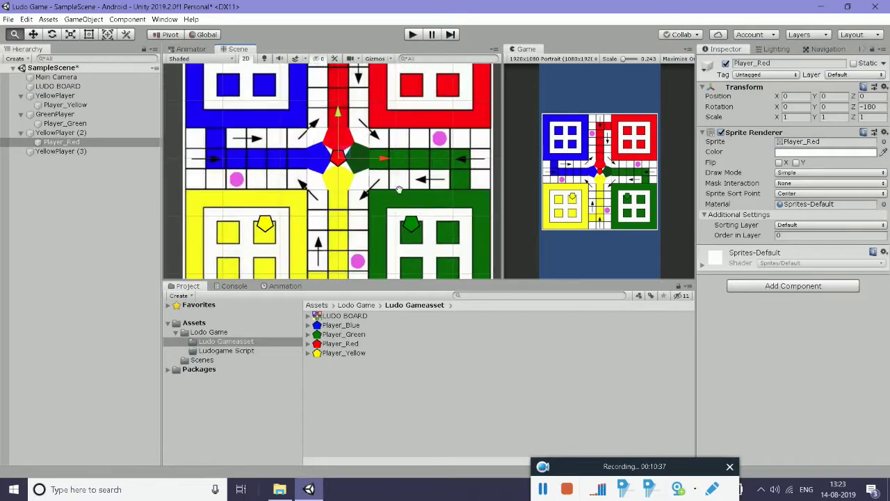
pyautogui.moveTo(345, 167)
pyautogui.mouseDown()
pyautogui.moveTo(361, 76)
pyautogui.moveTo(452, 99)
pyautogui.mouseUp()
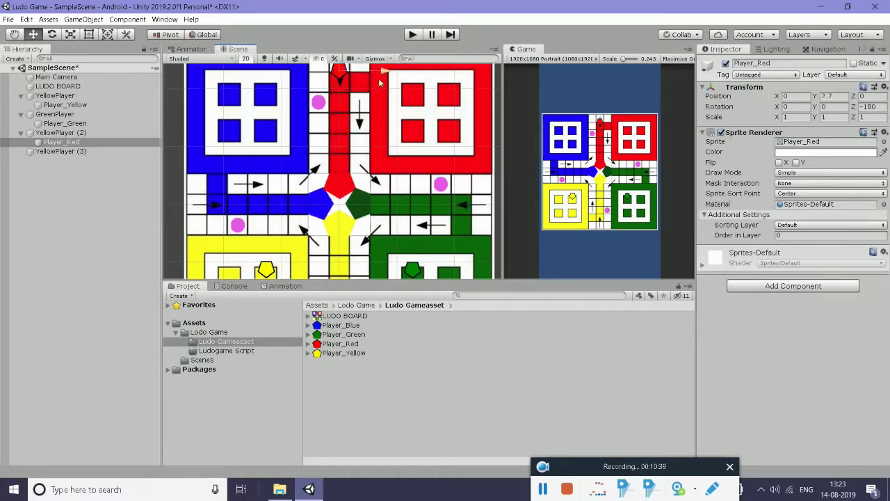
pyautogui.moveTo(452, 99); pyautogui.dragTo(448, 149, button='middle')
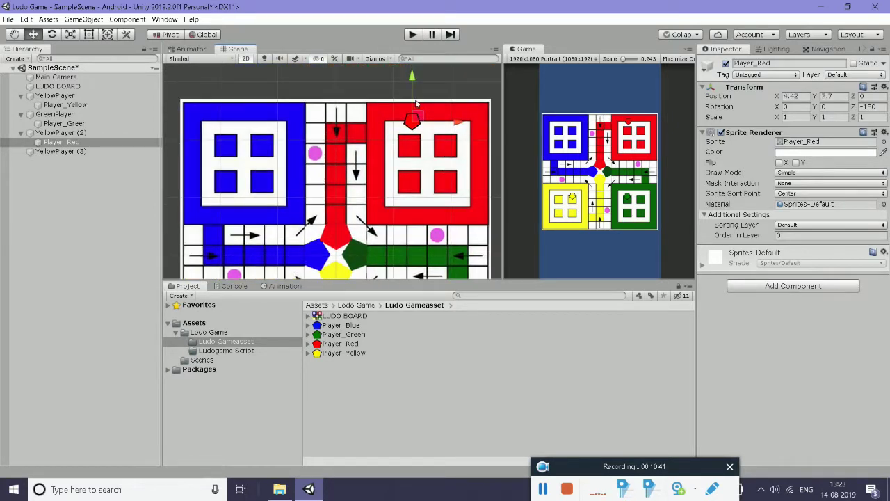
pyautogui.moveTo(457, 119); pyautogui.dragTo(456, 138)
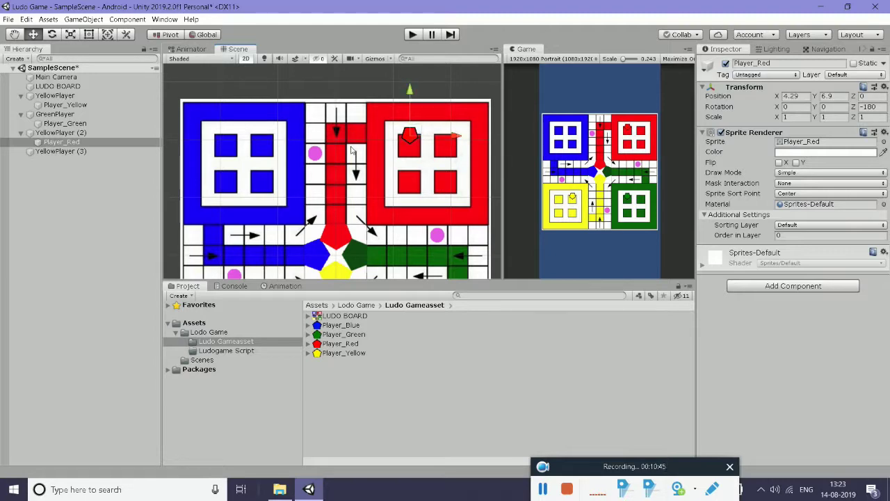
pyautogui.scroll(-2, 456, 137)
pyautogui.moveTo(439, 259); pyautogui.dragTo(438, 214, button='middle')
pyautogui.scroll(-1, 304, 196)
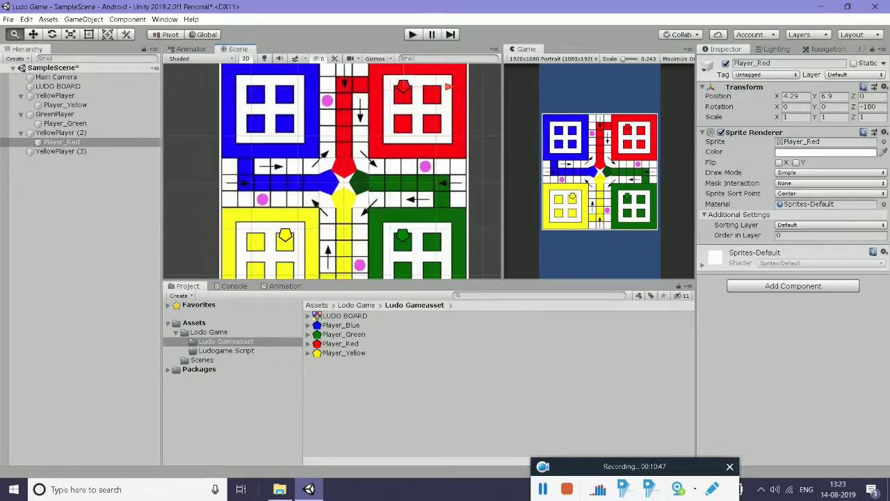
pyautogui.moveTo(341, 326); pyautogui.dragTo(63, 153)
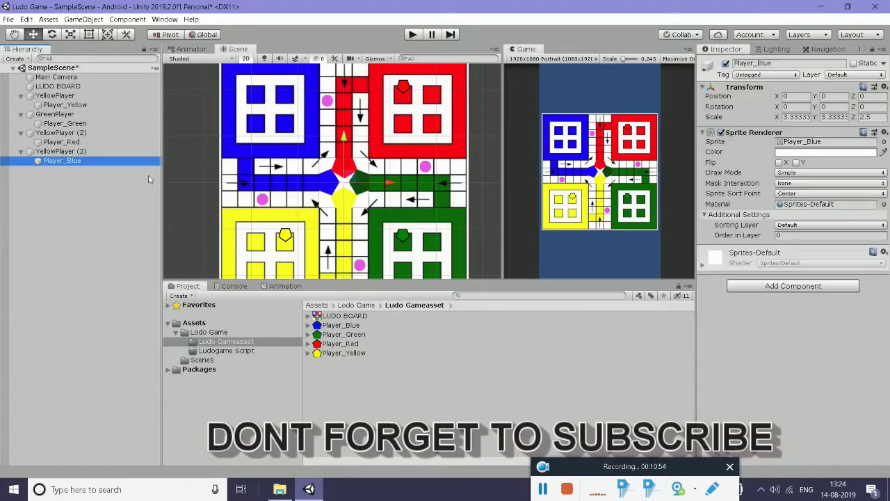
# Set Order in Layer 1 on Player_Blue and Player_Red, and scale Player_Blue to 1
pyautogui.click(786, 236)
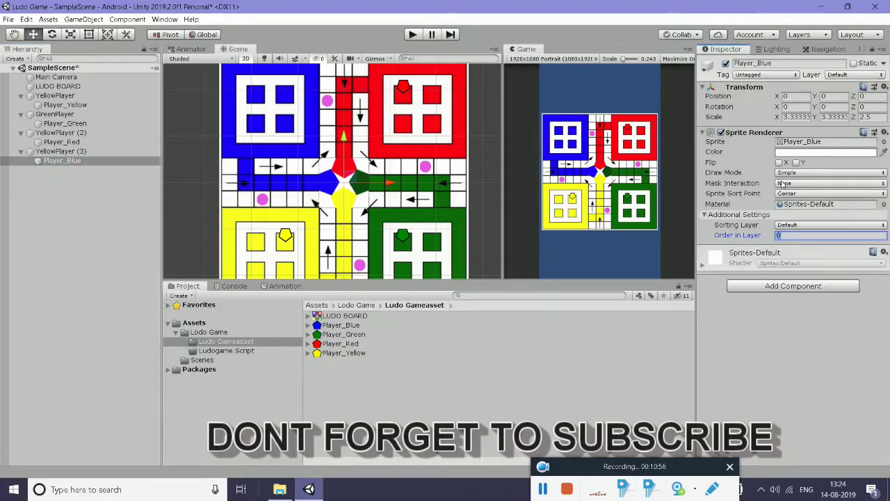
pyautogui.write('1')
pyautogui.press('Return')
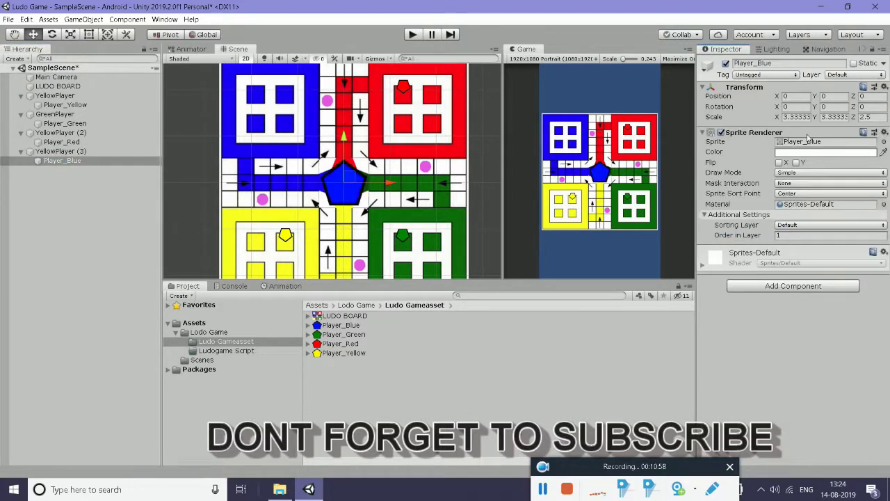
pyautogui.click(797, 117)
pyautogui.write('1')
pyautogui.press('Tab')
pyautogui.write('1')
pyautogui.press('Tab')
pyautogui.write('1')
pyautogui.press('Return')
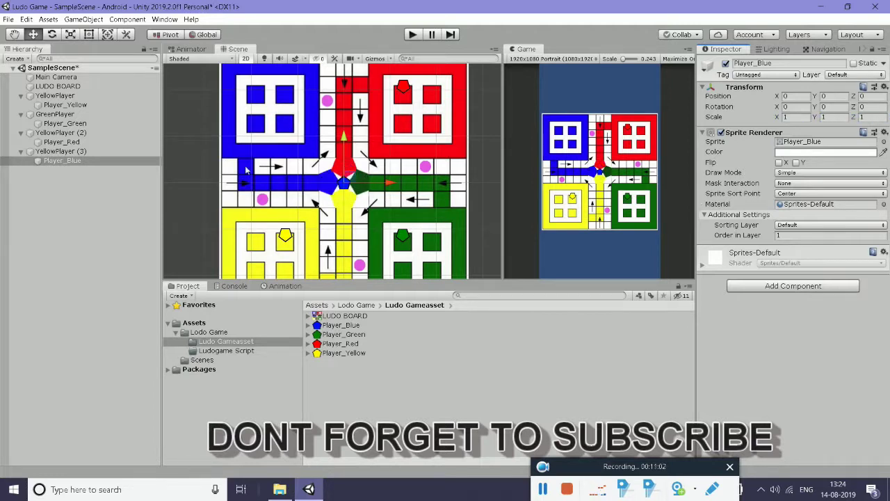
pyautogui.click(71, 143)
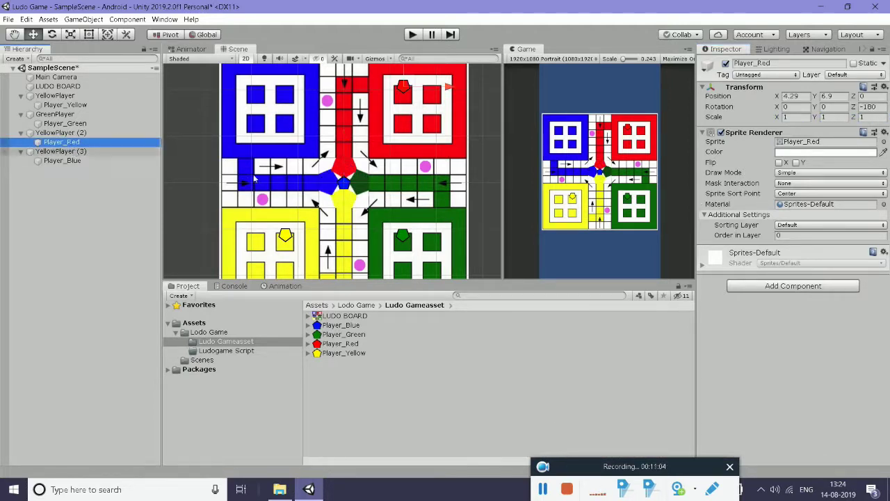
pyautogui.click(828, 235)
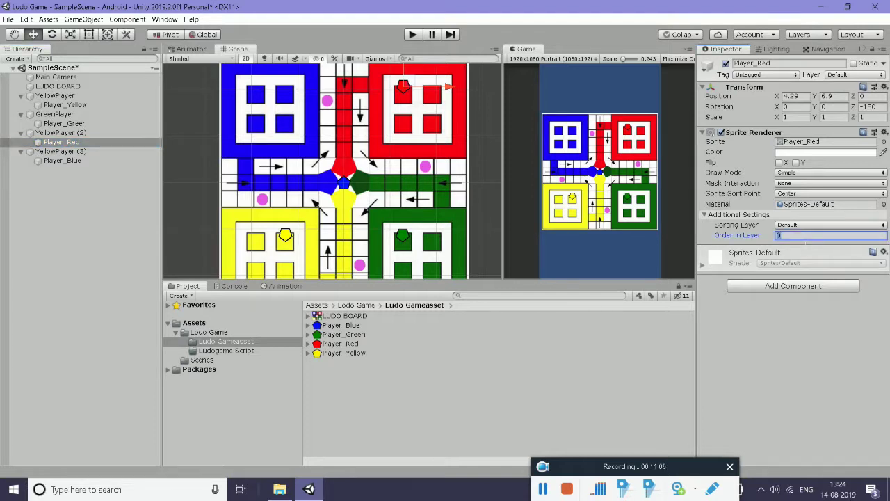
pyautogui.write('1')
pyautogui.press('Return')
# Rotate Player_Blue to -180 on the Z axis
pyautogui.click(132, 161)
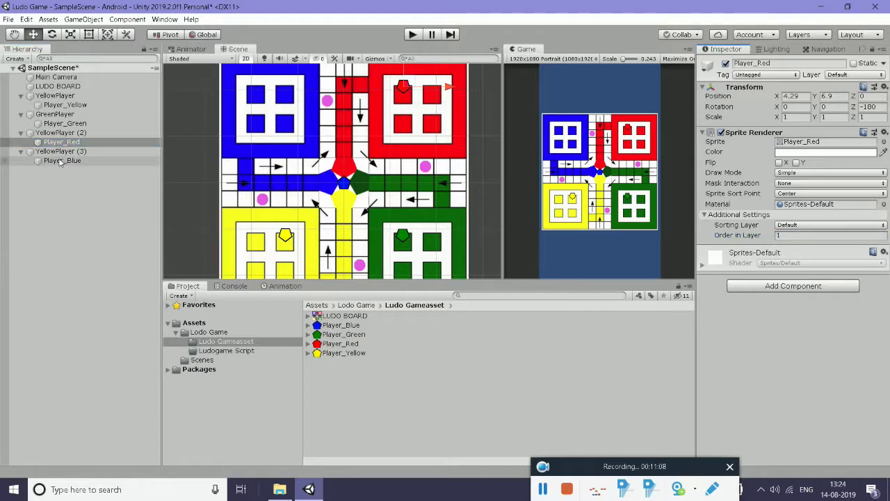
pyautogui.scroll(-1, 432, 167)
pyautogui.scroll(-1, 431, 167)
pyautogui.scroll(-1, 431, 167)
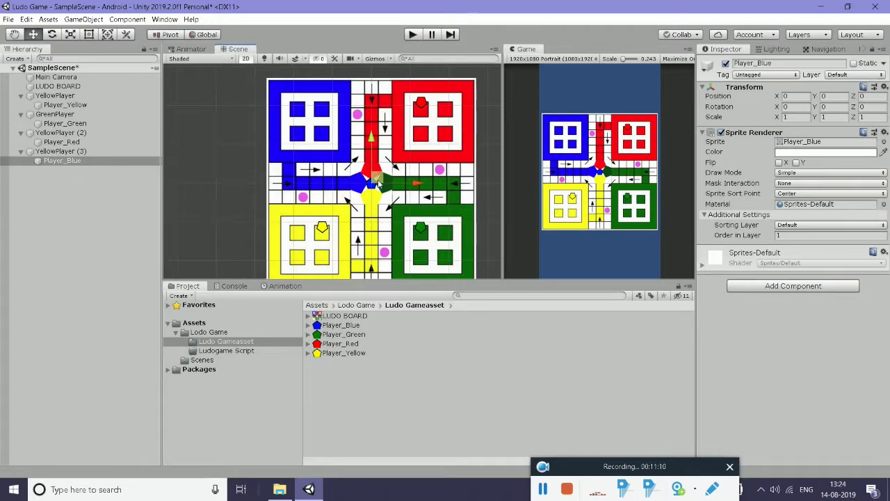
pyautogui.scroll(-1, 431, 167)
pyautogui.click(873, 107)
pyautogui.write('180')
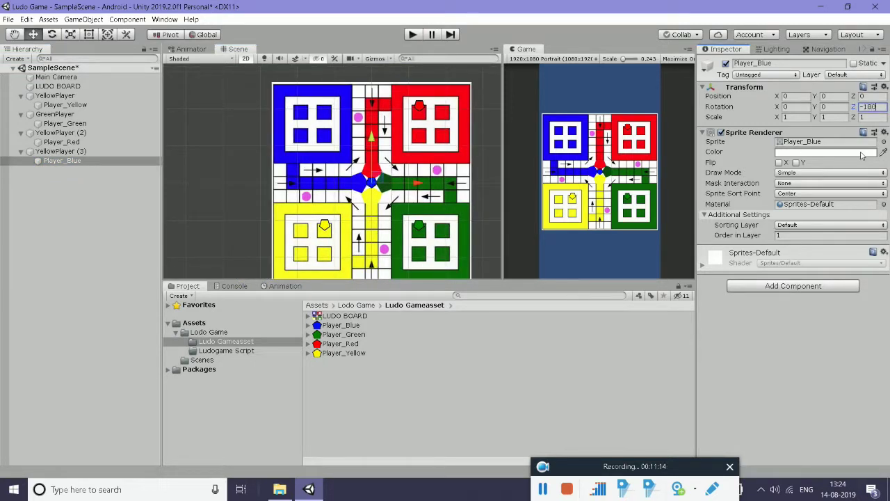
pyautogui.press('Return')
# Move Player_Blue into the blue home at about -6.41, 4.94
pyautogui.moveTo(420, 183); pyautogui.dragTo(372, 184)
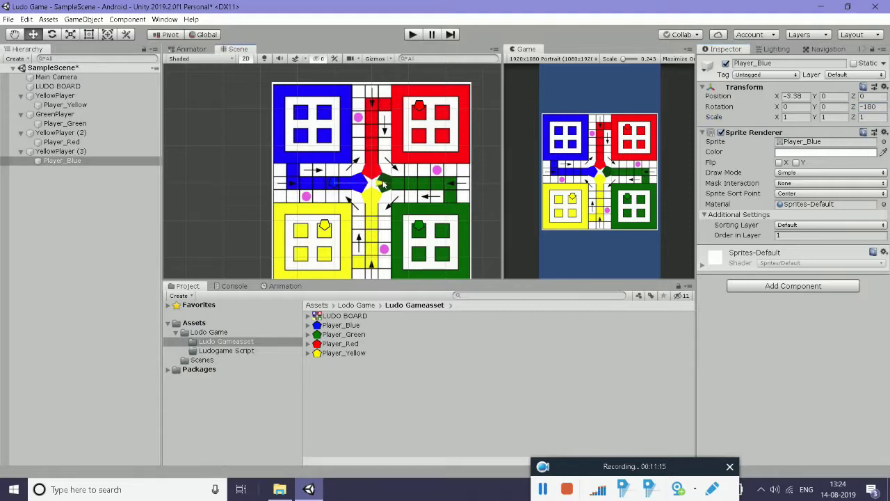
pyautogui.moveTo(320, 143); pyautogui.dragTo(320, 93)
pyautogui.moveTo(363, 134); pyautogui.dragTo(344, 139)
pyautogui.moveTo(302, 97); pyautogui.dragTo(304, 91)
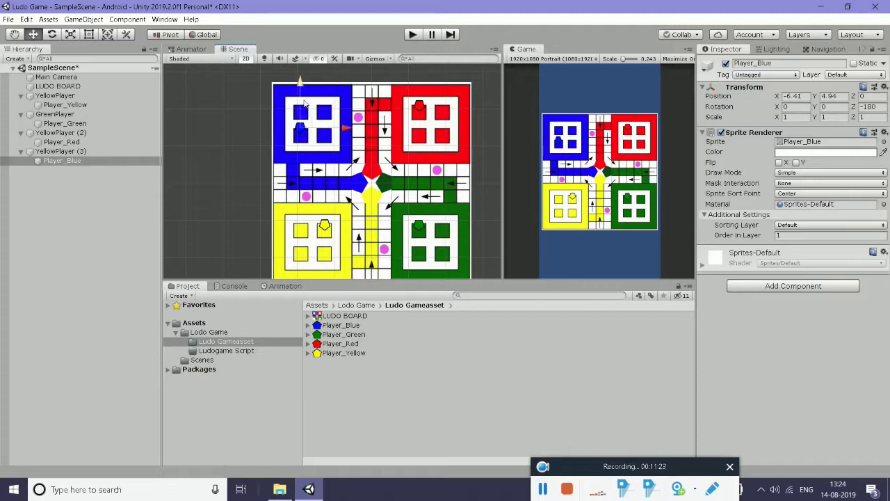
# Lower Player_Yellow into its home square and shift Player_Green right to 6.27, -3.81
pyautogui.click(71, 113)
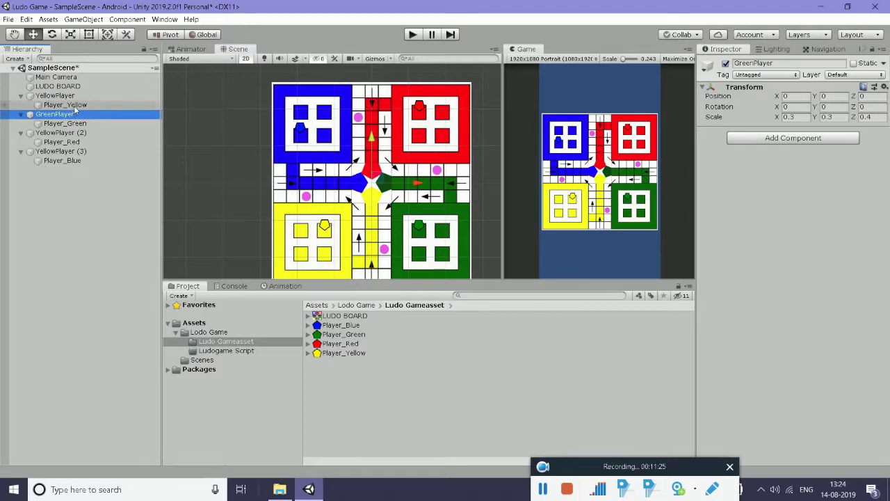
pyautogui.click(69, 105)
pyautogui.moveTo(324, 179); pyautogui.dragTo(324, 204)
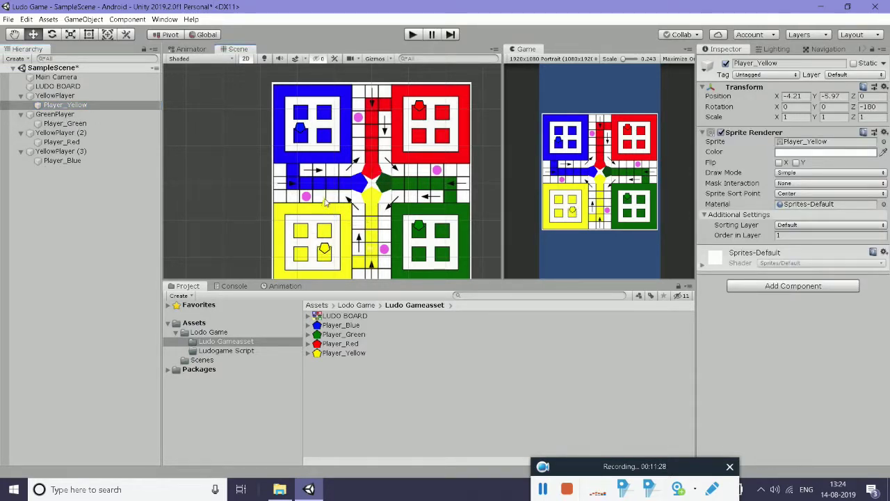
pyautogui.click(418, 227)
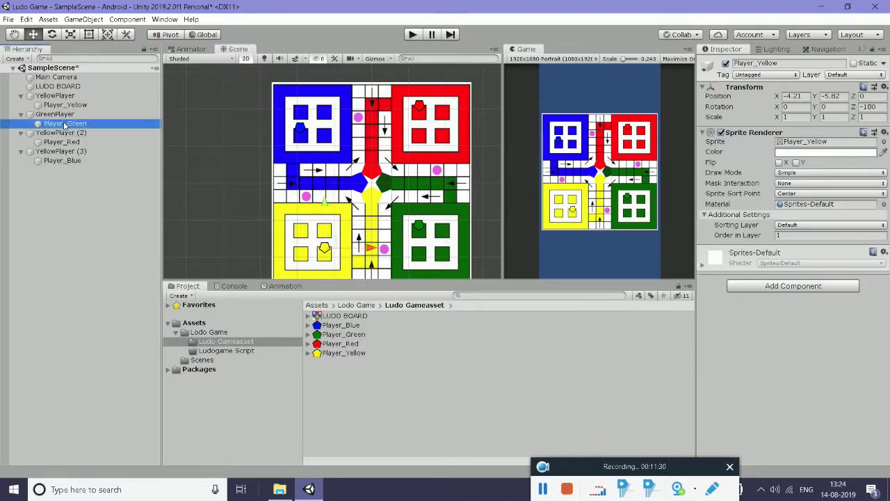
pyautogui.moveTo(467, 232); pyautogui.dragTo(489, 223)
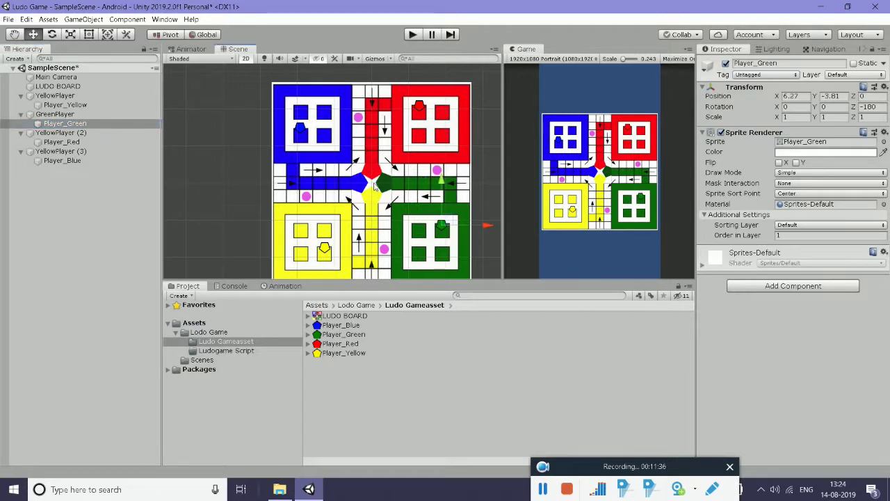
pyautogui.scroll(5, 375, 187)
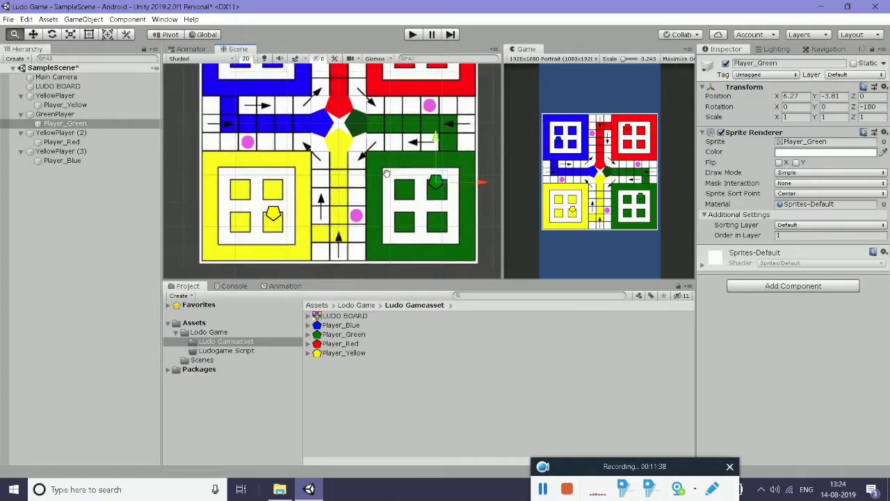
pyautogui.scroll(-2, 387, 174)
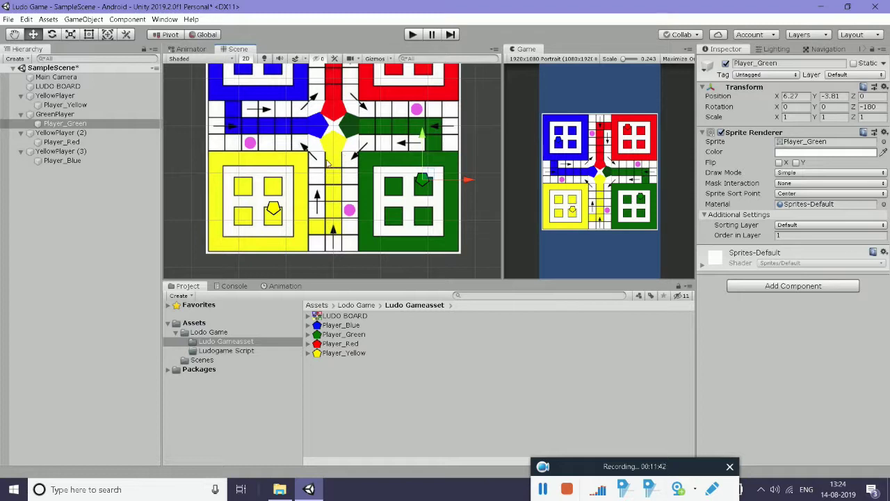
# Collapse the YellowPlayer (3), YellowPlayer (2), GreenPlayer and YellowPlayer groups in the Hierarchy
pyautogui.click(21, 151)
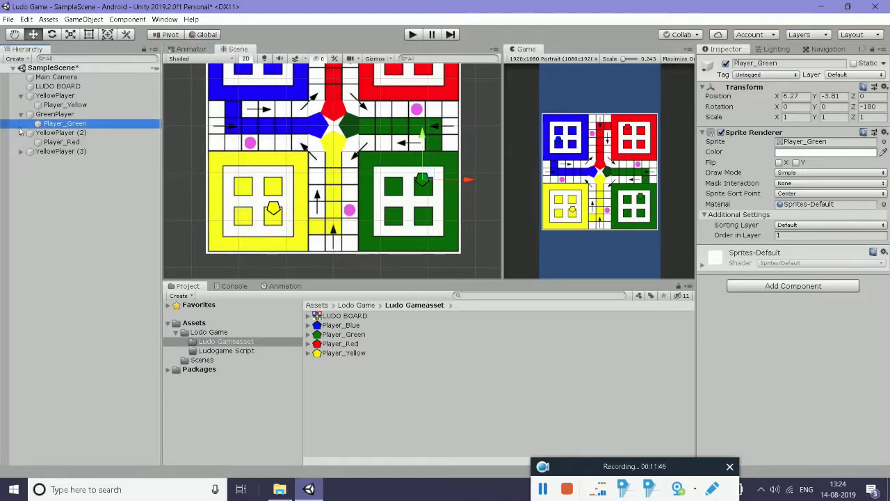
pyautogui.click(21, 132)
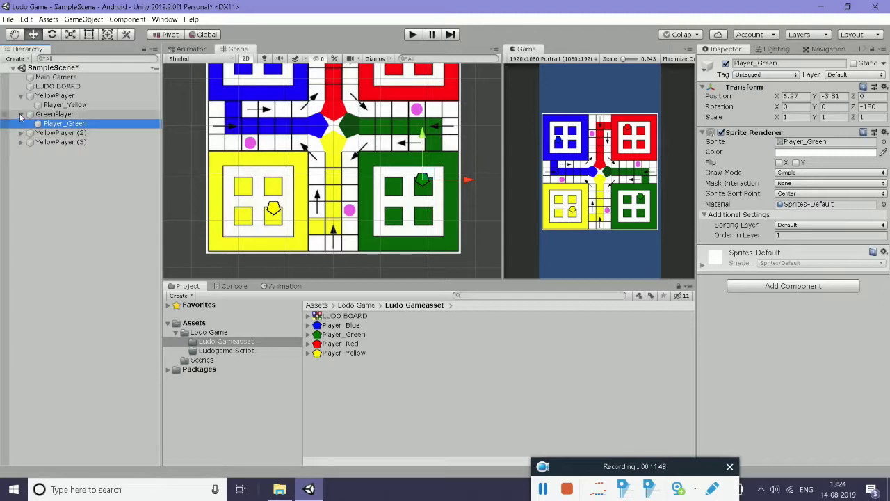
pyautogui.click(21, 114)
pyautogui.click(20, 95)
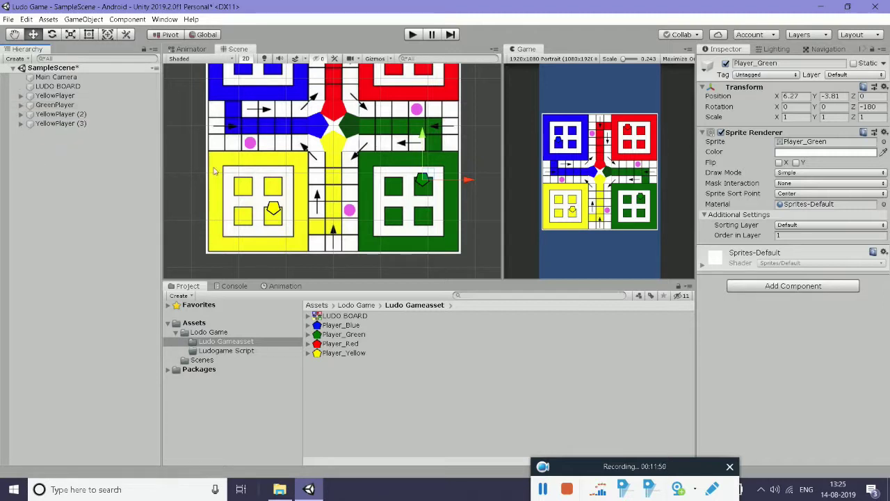
pyautogui.scroll(-1, 222, 160)
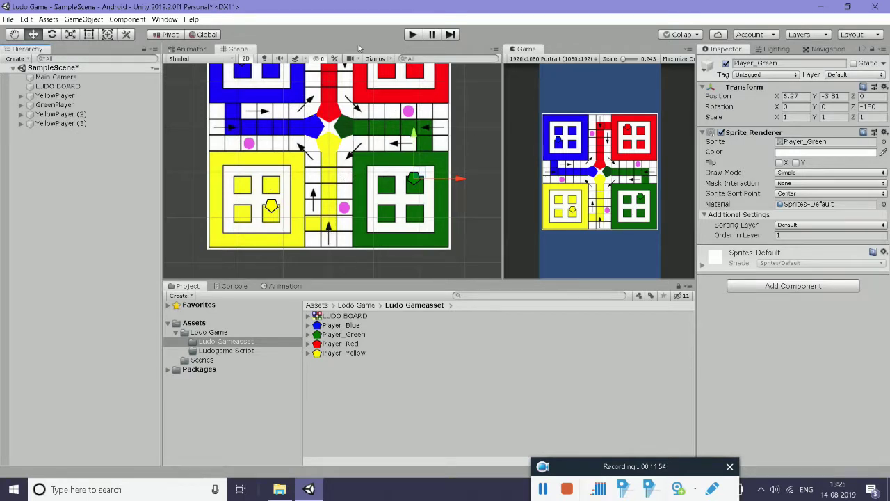
# Create a Prefabs folder in Ludo Game, alongside Ludo Gameasset and Ludogame Script
pyautogui.moveTo(415, 127); pyautogui.dragTo(413, 150, button='middle')
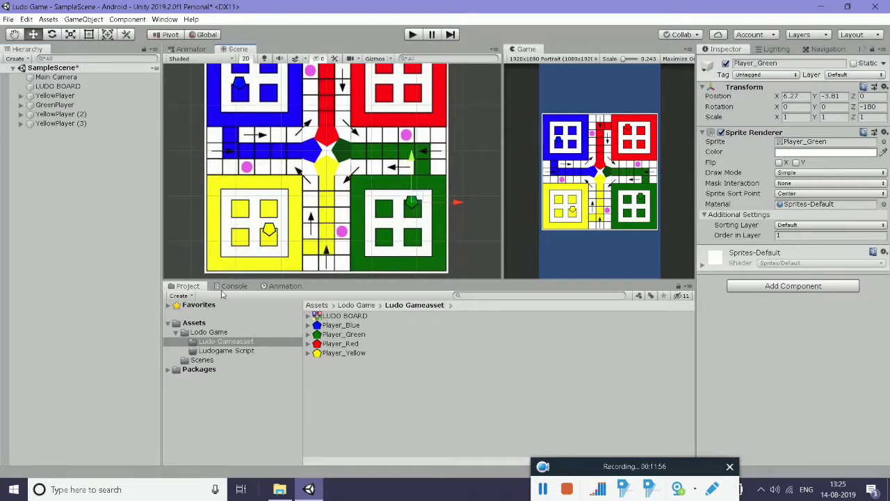
pyautogui.rightClick(207, 334)
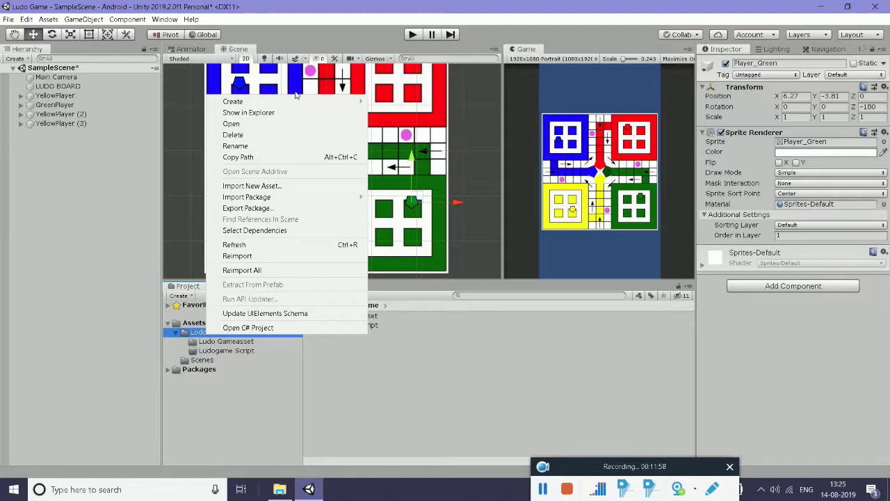
pyautogui.moveTo(270, 104)
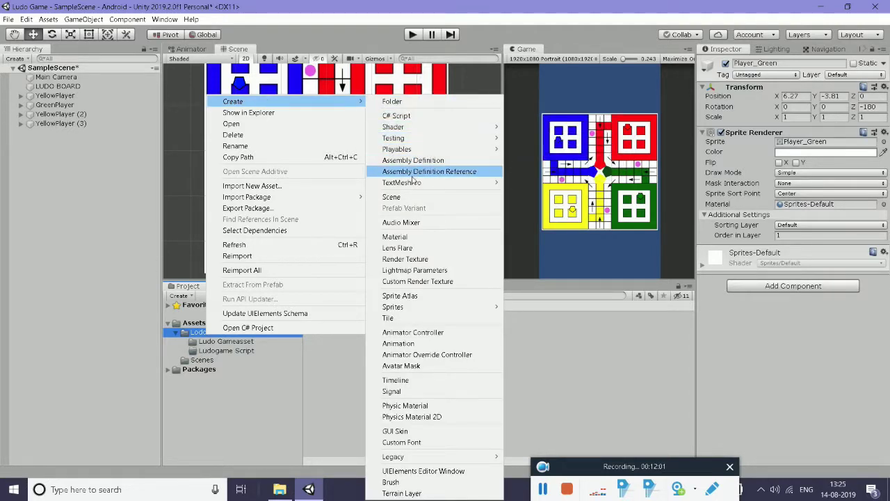
pyautogui.click(393, 101)
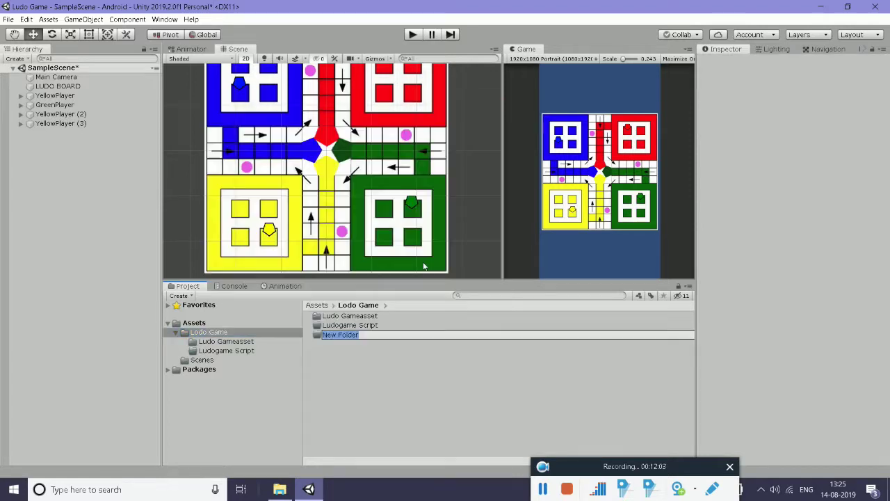
pyautogui.write('Prefabs')
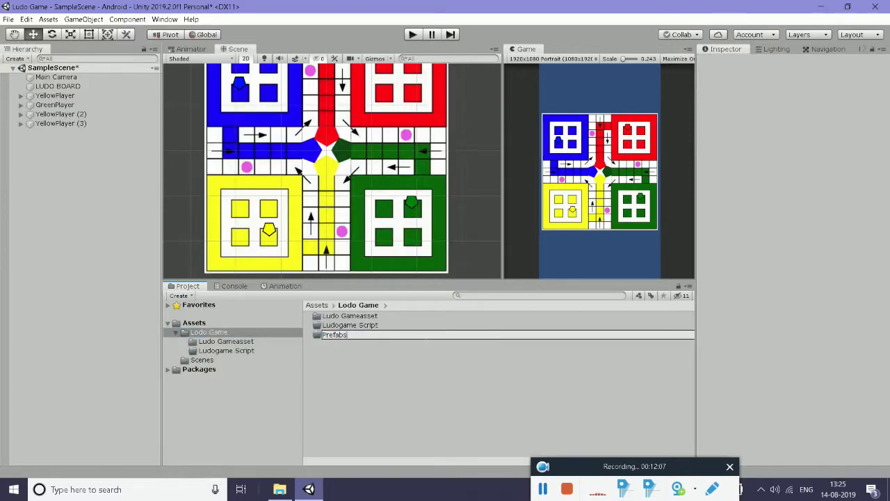
pyautogui.press('Return')
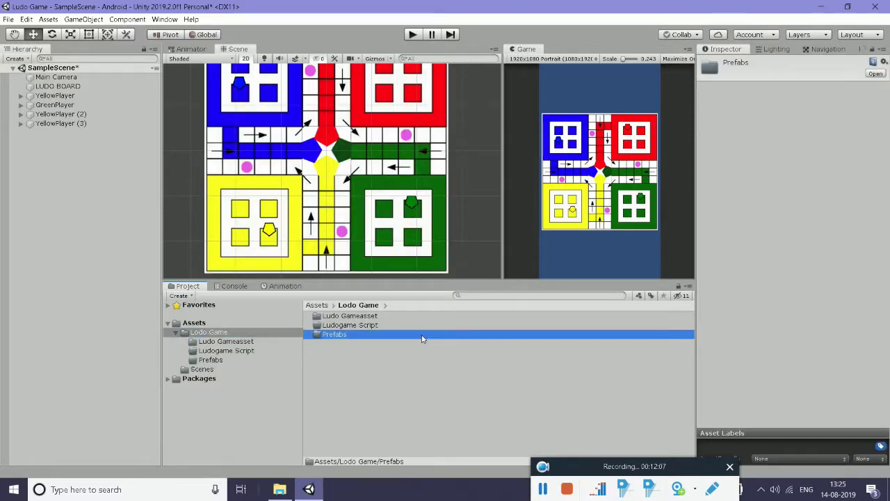
pyautogui.click(21, 95)
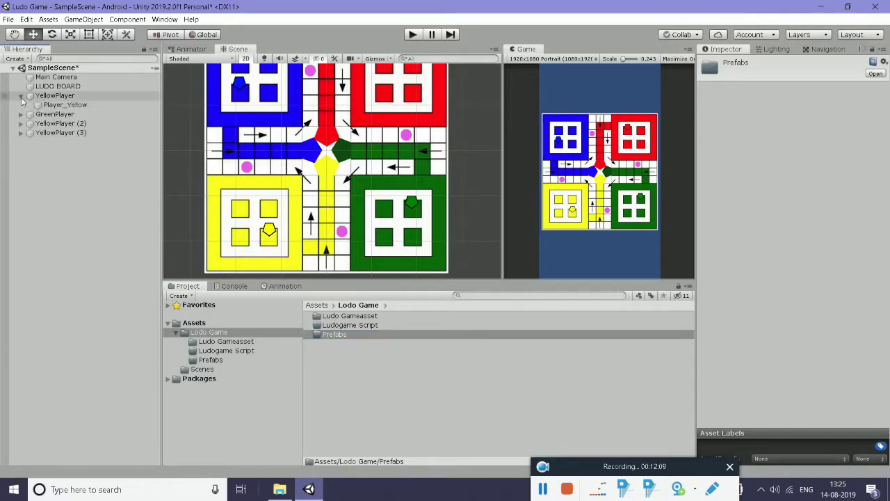
# Save Player_Yellow, Player_Green, Player_Red and Player_Blue as prefabs in the Prefabs folder
pyautogui.doubleClick(326, 335)
pyautogui.moveTo(64, 104)
pyautogui.mouseDown()
pyautogui.moveTo(440, 379)
pyautogui.moveTo(421, 378)
pyautogui.mouseUp()
pyautogui.click(21, 114)
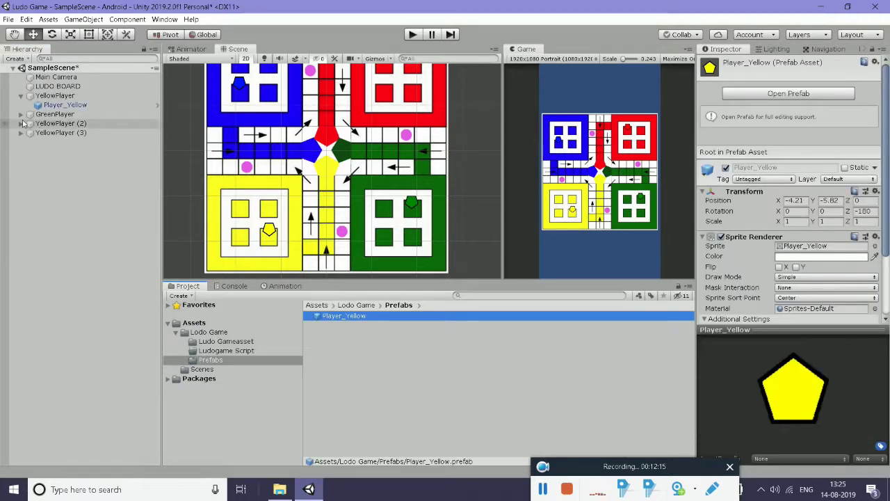
pyautogui.click(42, 123)
pyautogui.moveTo(41, 124); pyautogui.dragTo(338, 358)
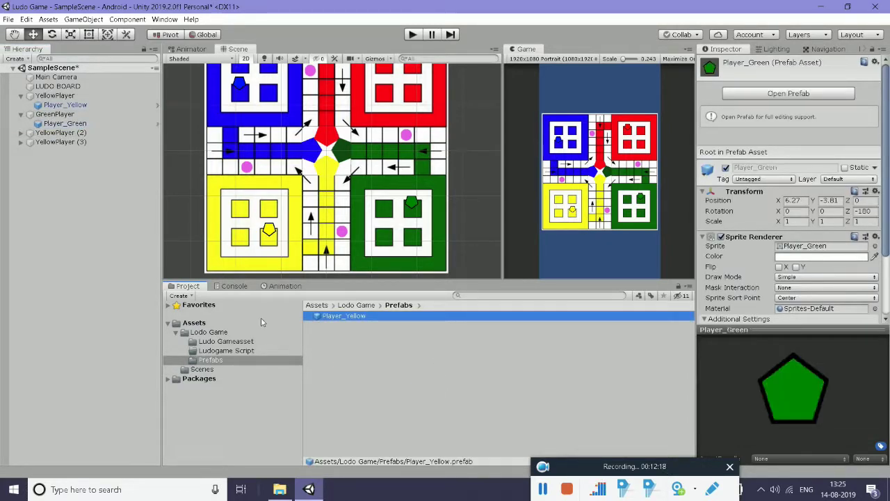
pyautogui.click(21, 132)
pyautogui.moveTo(60, 142); pyautogui.dragTo(348, 348)
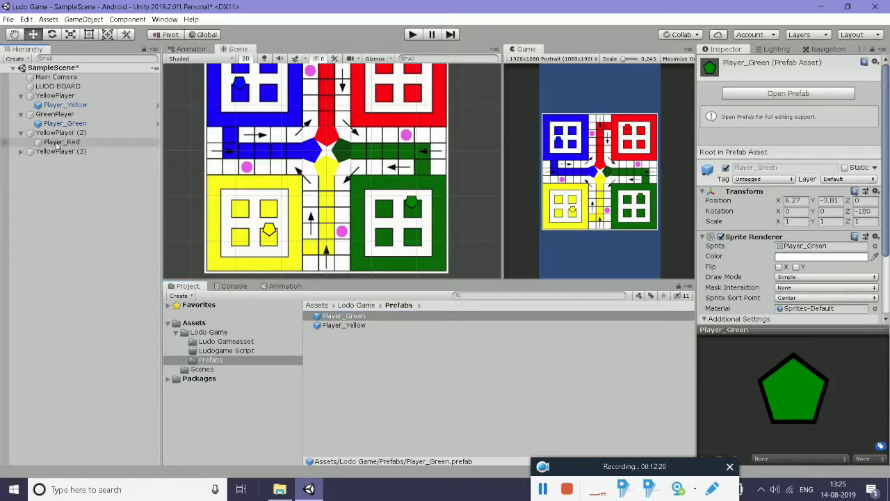
pyautogui.click(21, 151)
pyautogui.moveTo(62, 161); pyautogui.dragTo(419, 392)
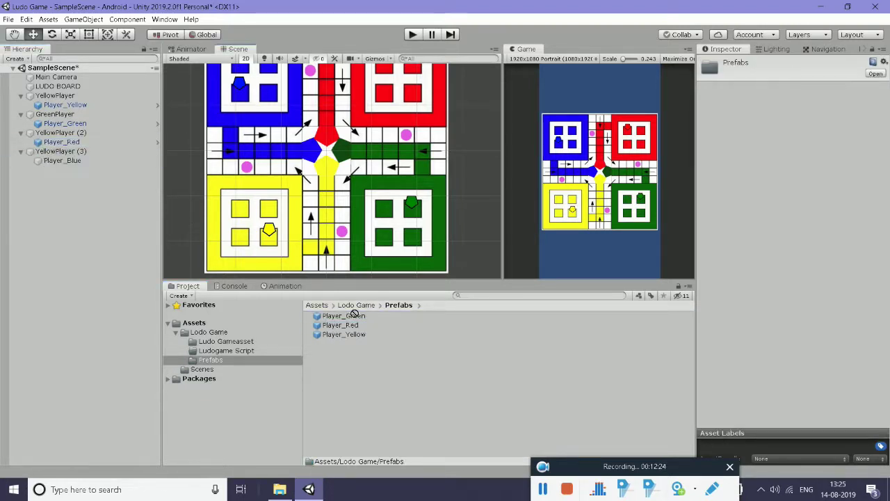
pyautogui.click(53, 151)
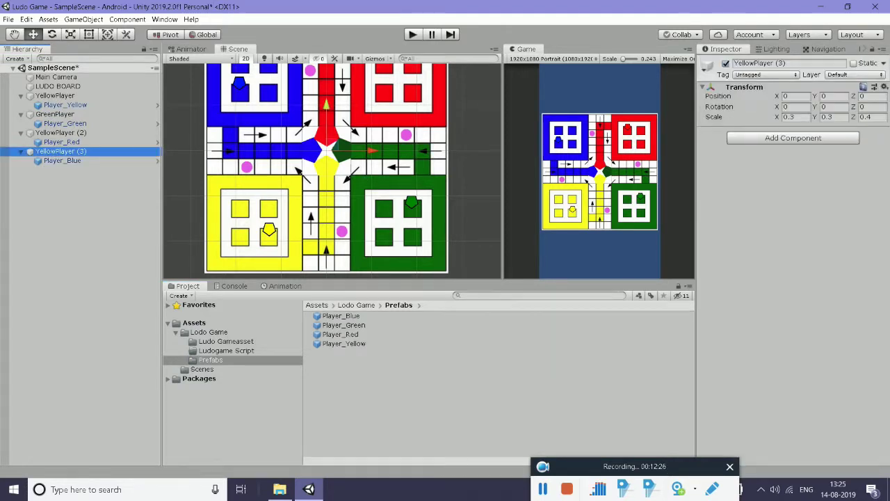
pyautogui.click(784, 63)
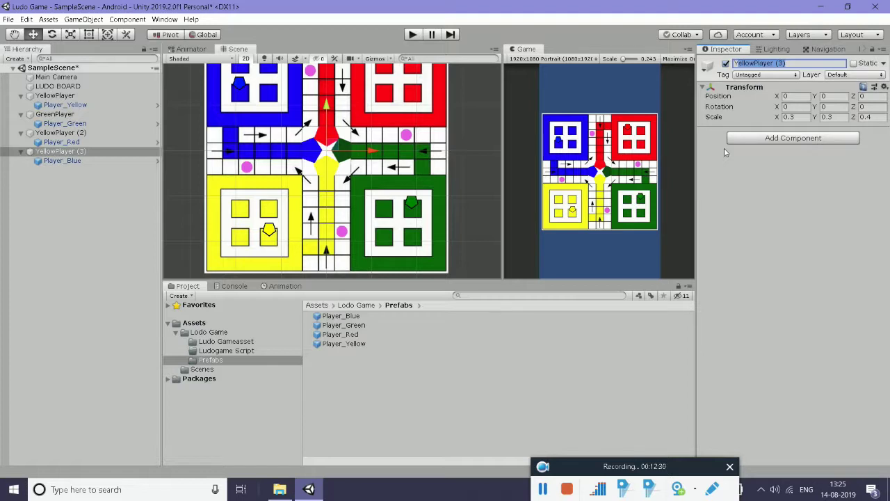
# Rename YellowPlayer (3) to BluePlayer and YellowPlayer (2) to RedPlayer
pyautogui.press('BackSpace')
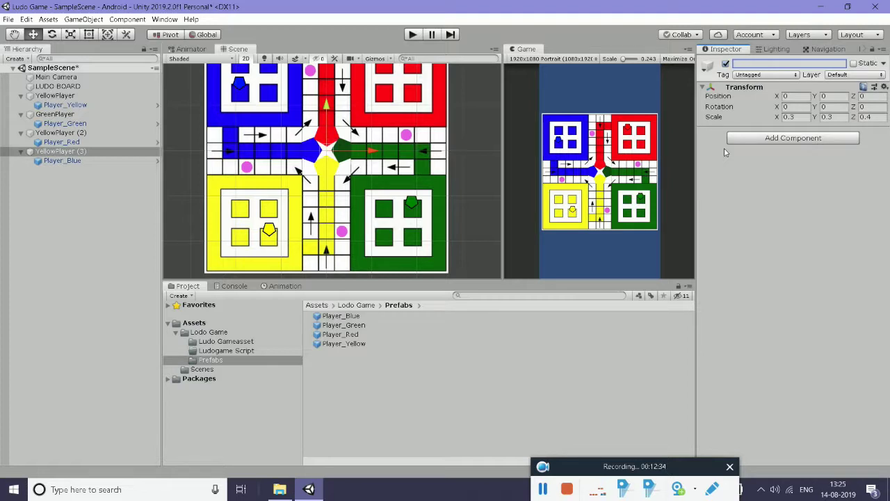
pyautogui.write('BluePlayer')
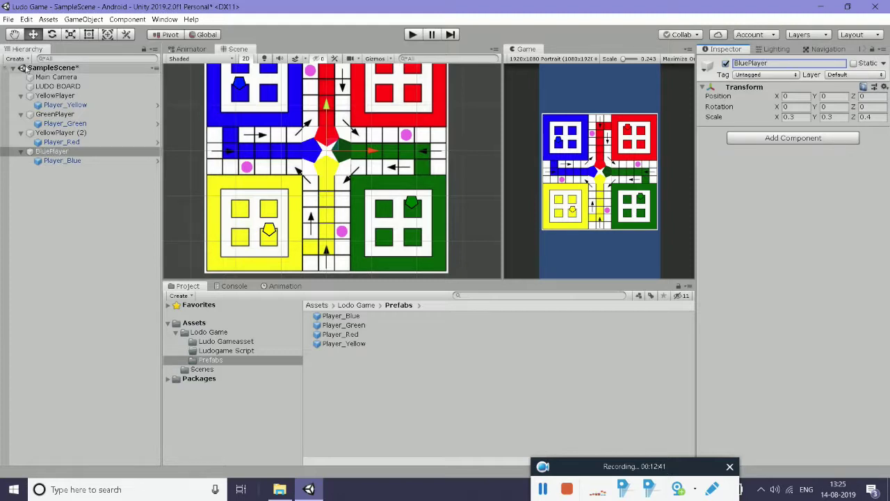
pyautogui.click(59, 133)
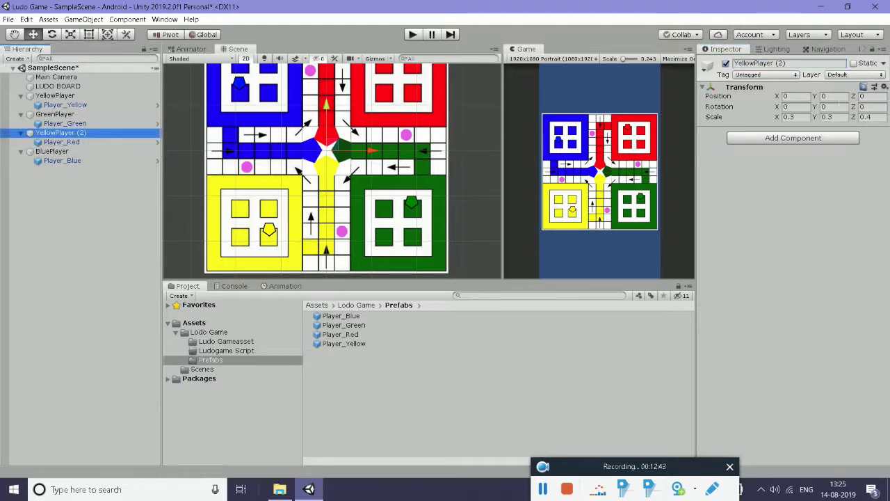
pyautogui.click(748, 63)
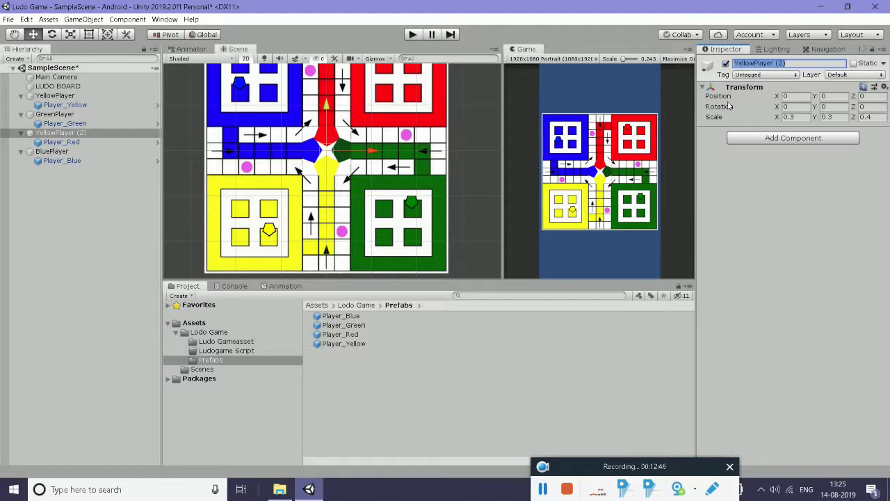
pyautogui.write('RedP')
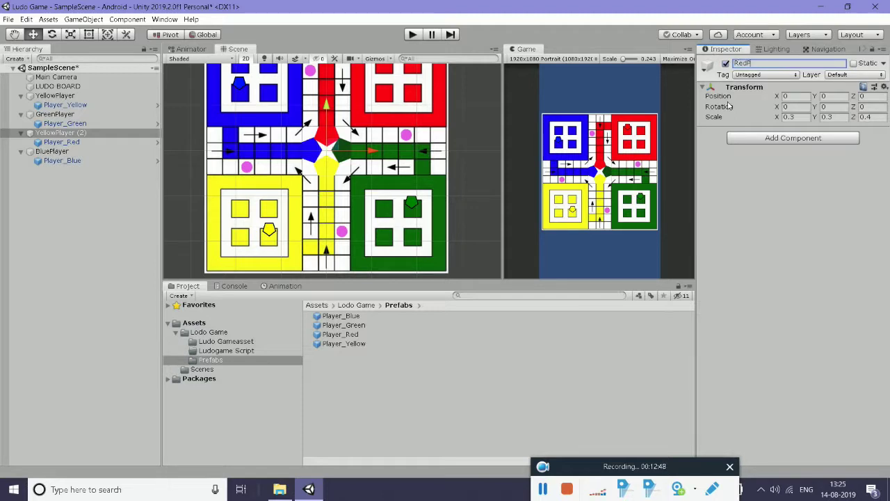
pyautogui.press('Return')
# Collapse the GreenPlayer, RedPlayer and BluePlayer groups and clear the Hierarchy selection
pyautogui.click(21, 115)
pyautogui.click(21, 123)
pyautogui.click(21, 133)
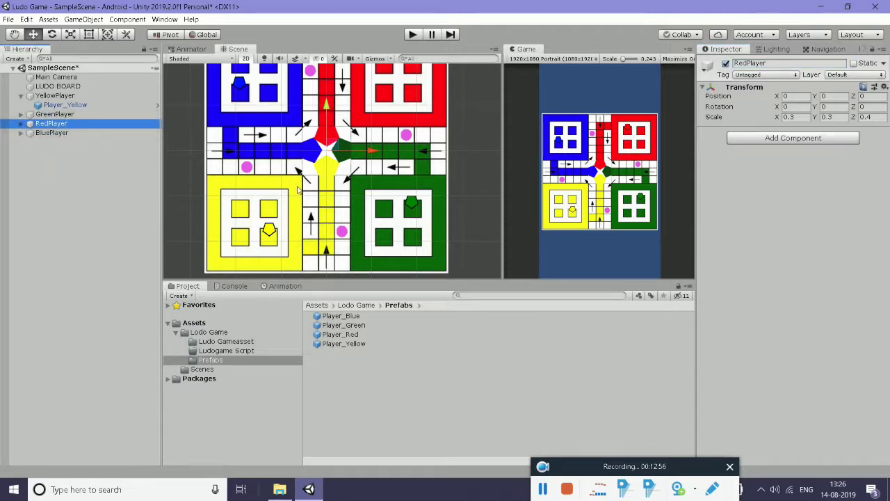
pyautogui.click(16, 159)
pyautogui.rightClick(52, 170)
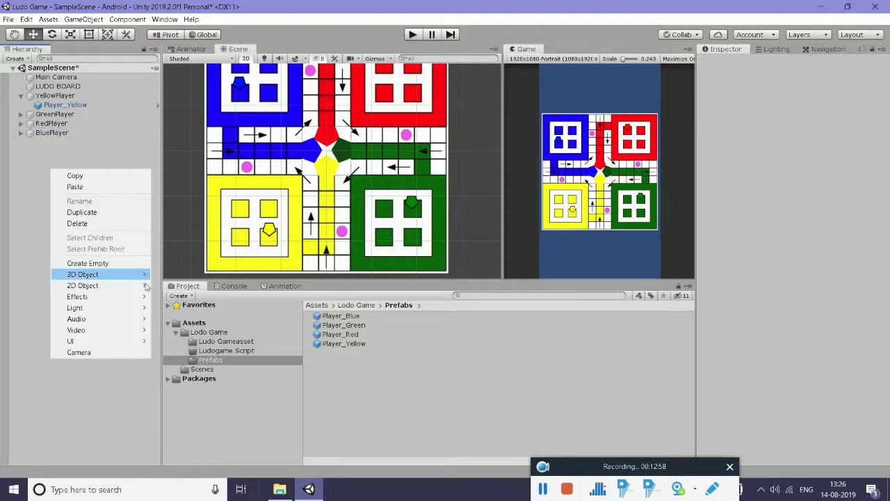
# Create an empty GameObject in SampleScene and rename it Common Waypath
pyautogui.moveTo(131, 342)
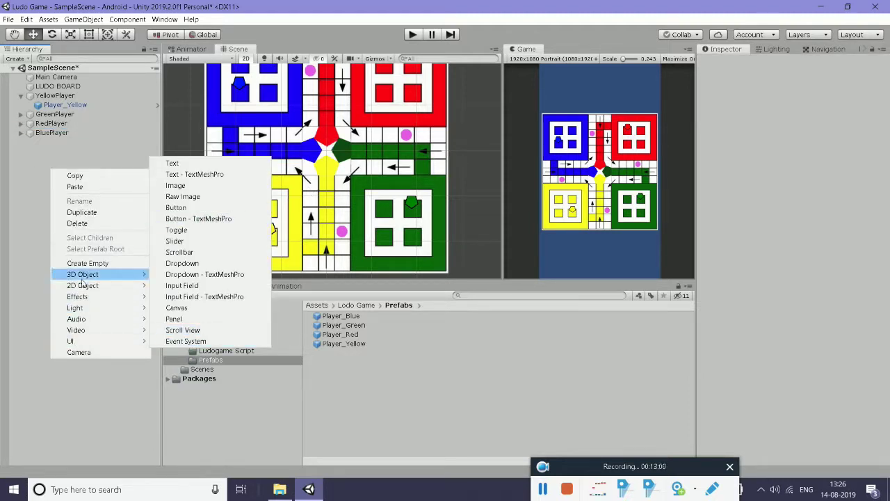
pyautogui.click(110, 264)
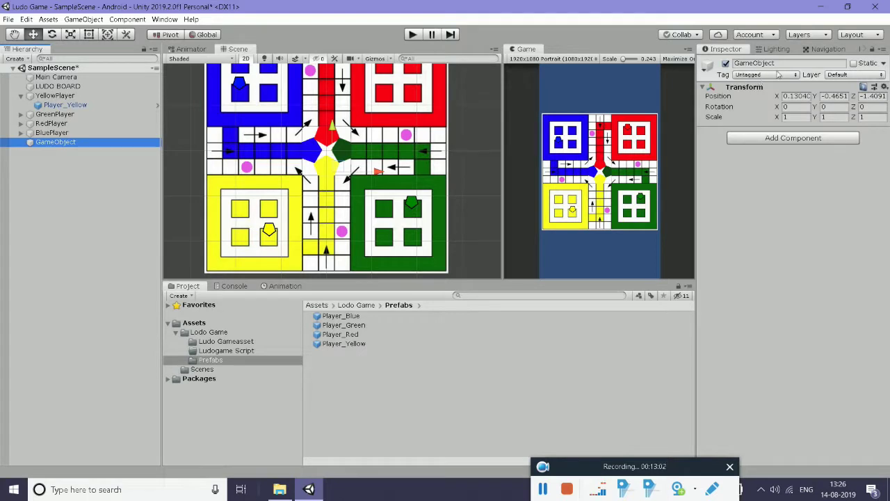
pyautogui.click(779, 63)
pyautogui.write('M')
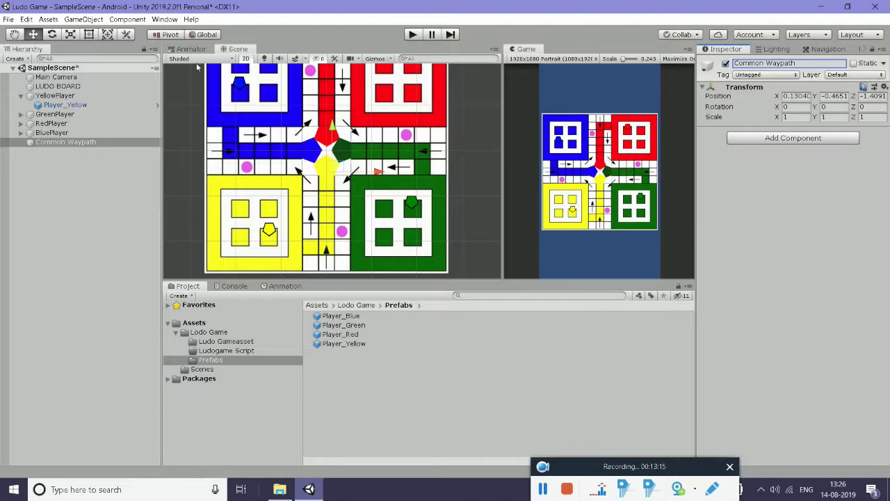
pyautogui.rightClick(65, 143)
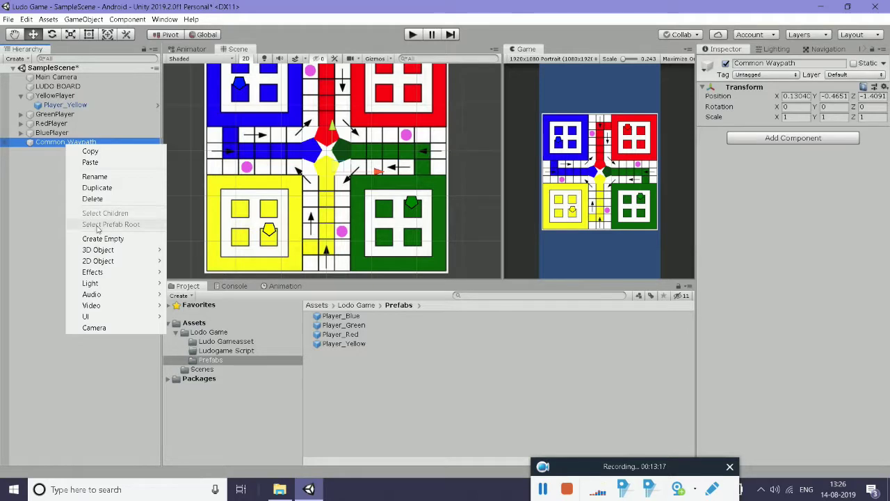
# Add an empty child under Common Waypath and reset Common Waypath's position to 0, 0, 0
pyautogui.click(100, 241)
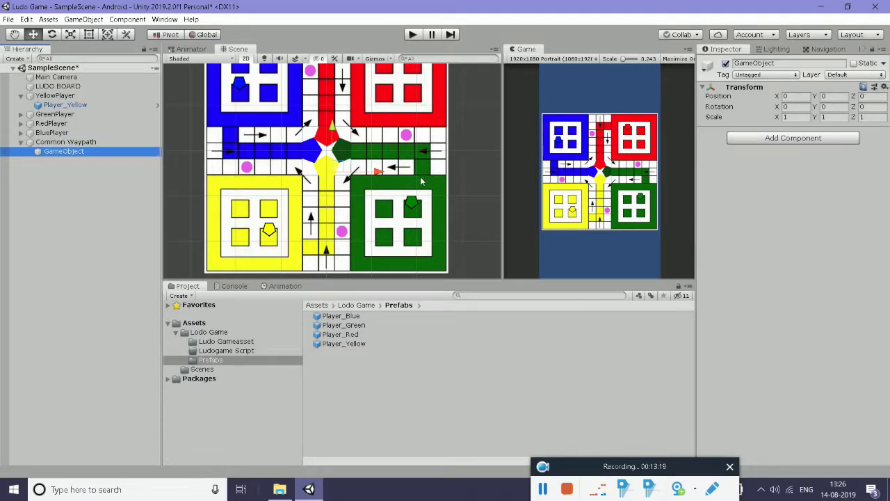
pyautogui.scroll(2, 395, 179)
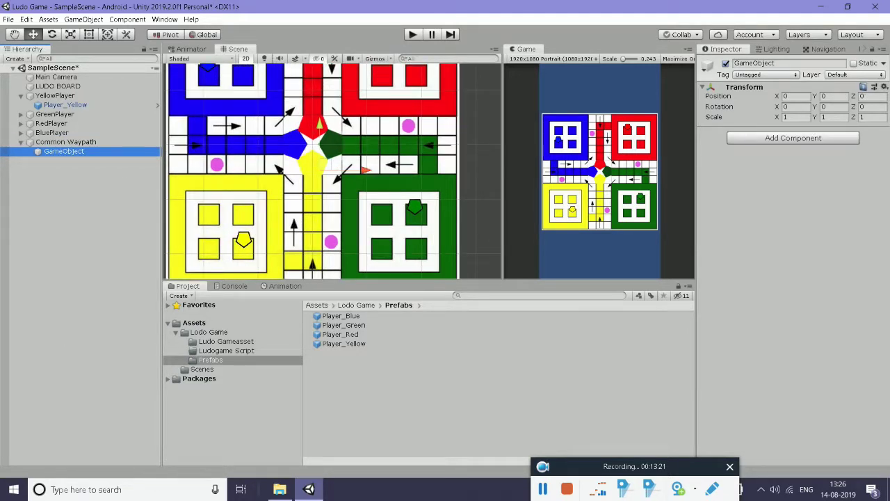
pyautogui.click(73, 143)
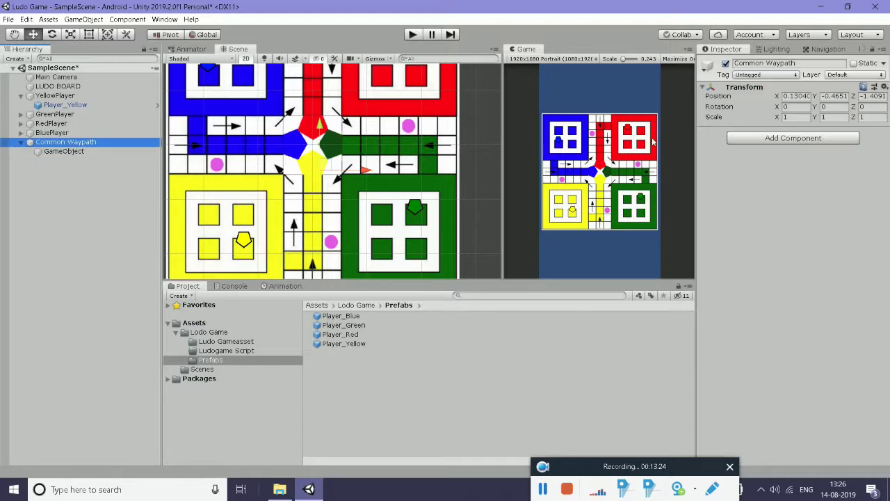
pyautogui.click(796, 96)
pyautogui.write('0')
pyautogui.press('Tab')
pyautogui.write('0')
pyautogui.press('Tab')
pyautogui.write('0')
pyautogui.press('Tab')
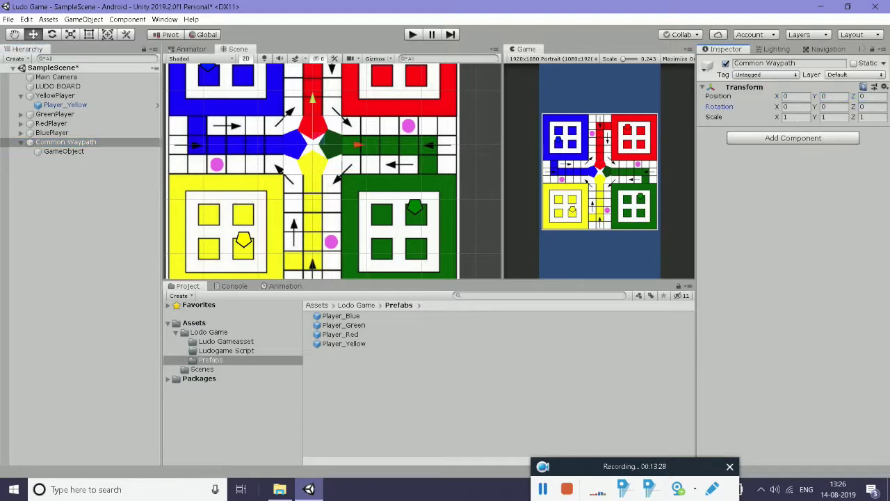
# Move the child object onto the green track at about 2.1, -0.37, 0
pyautogui.click(63, 153)
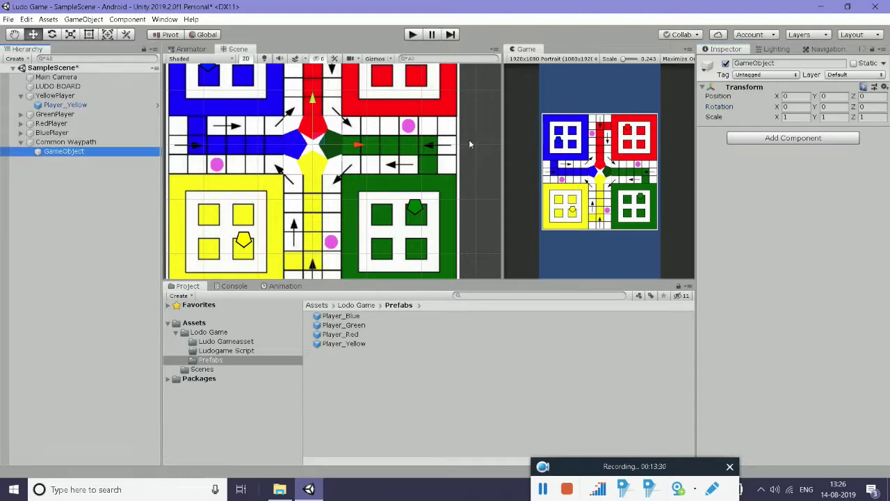
pyautogui.moveTo(357, 144)
pyautogui.mouseDown()
pyautogui.moveTo(489, 142)
pyautogui.moveTo(472, 146)
pyautogui.mouseUp()
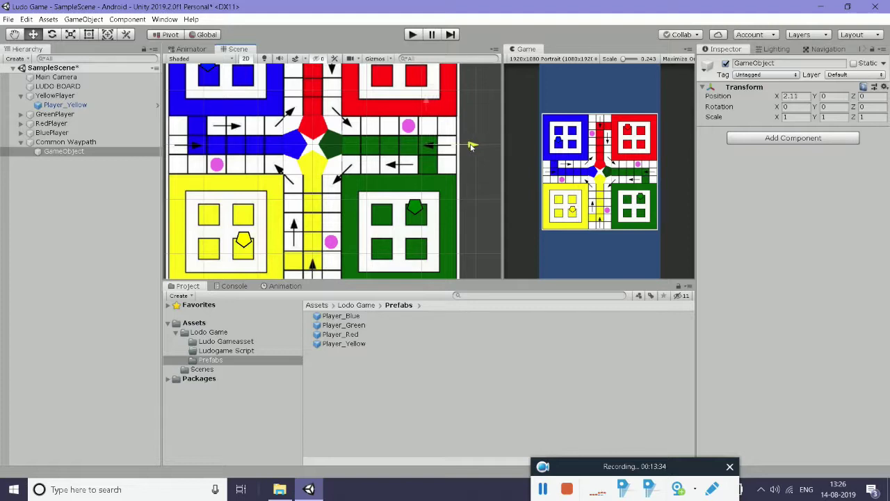
pyautogui.moveTo(426, 100); pyautogui.dragTo(429, 123)
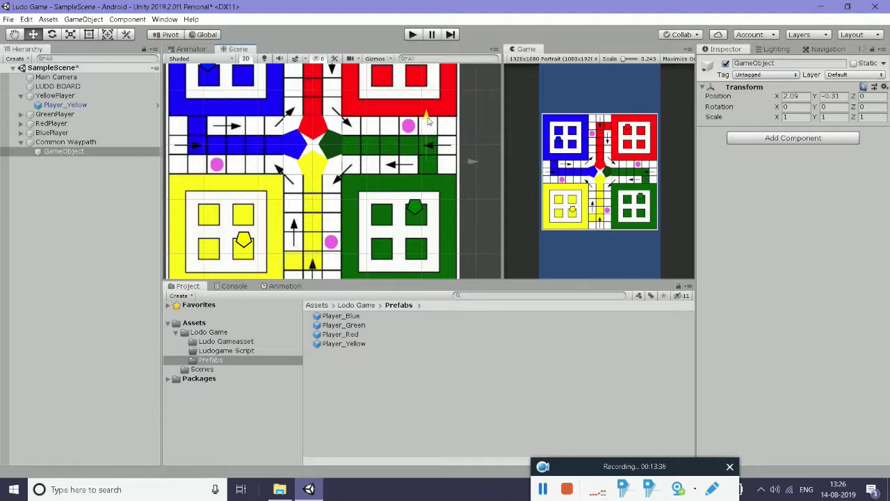
pyautogui.moveTo(468, 167); pyautogui.dragTo(470, 168)
pyautogui.click(50, 153)
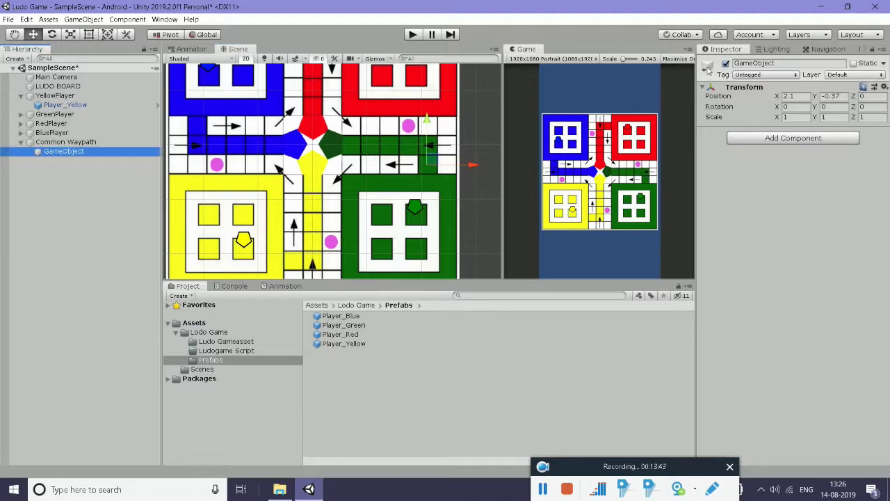
pyautogui.click(707, 70)
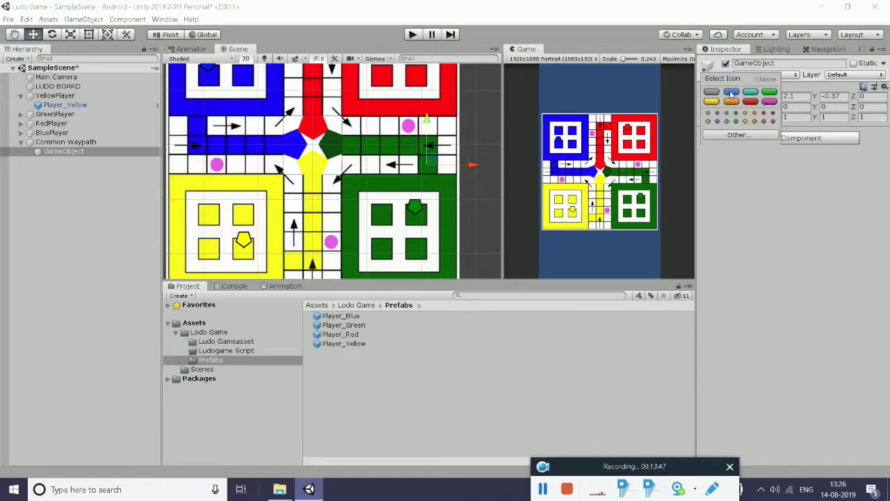
# Give the child object an orange label icon
pyautogui.click(769, 102)
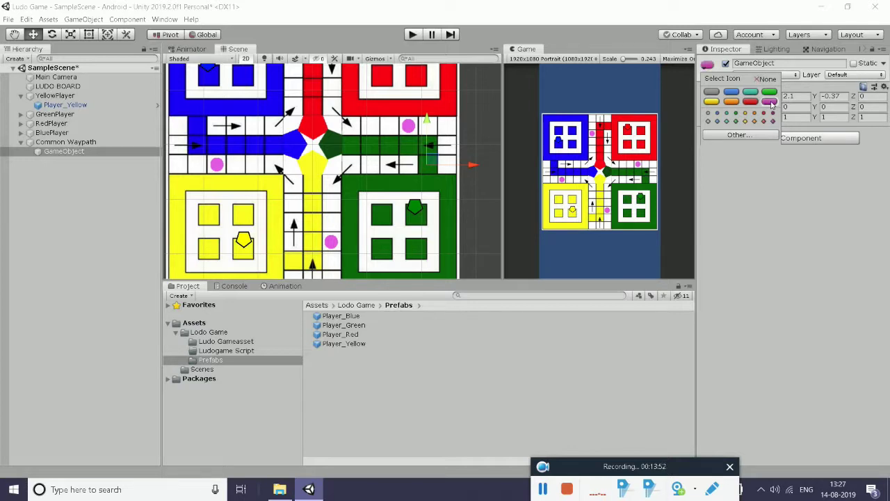
pyautogui.click(732, 102)
pyautogui.click(665, 130)
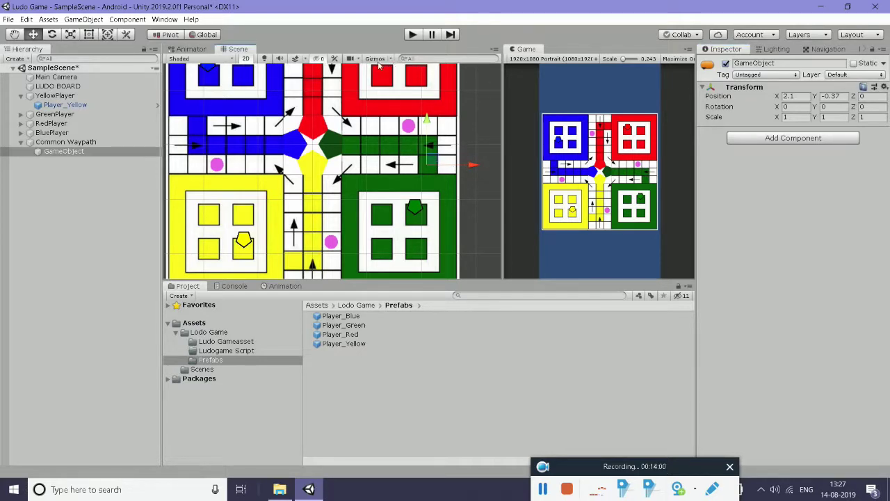
pyautogui.click(430, 147)
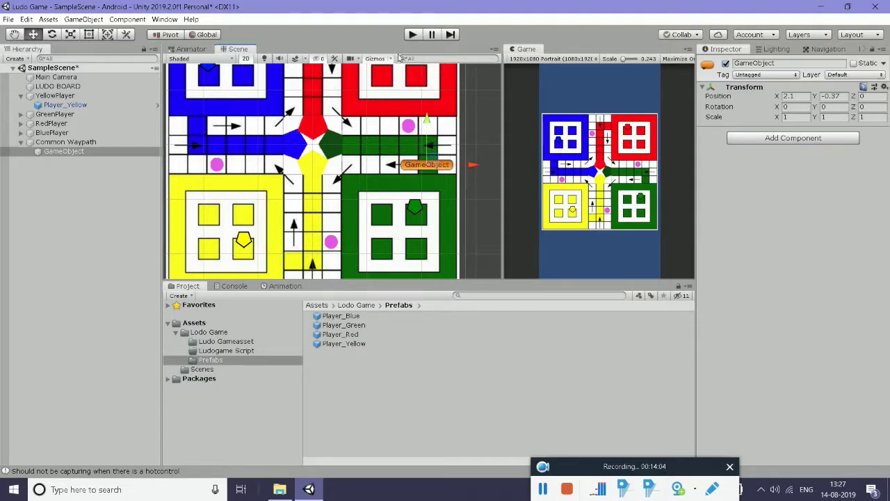
# Shrink the 3D icon size in the Gizmos options and zoom in on the green track cell
pyautogui.click(393, 62)
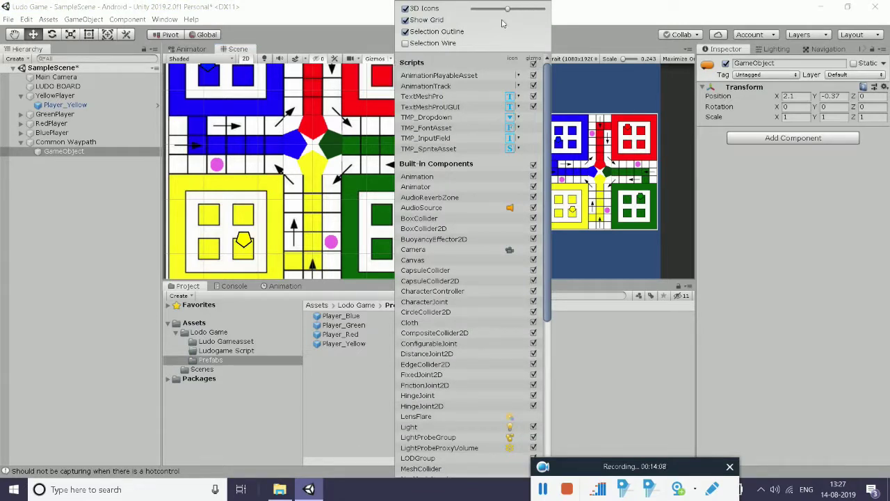
pyautogui.moveTo(508, 11); pyautogui.dragTo(487, 10)
pyautogui.press('Escape')
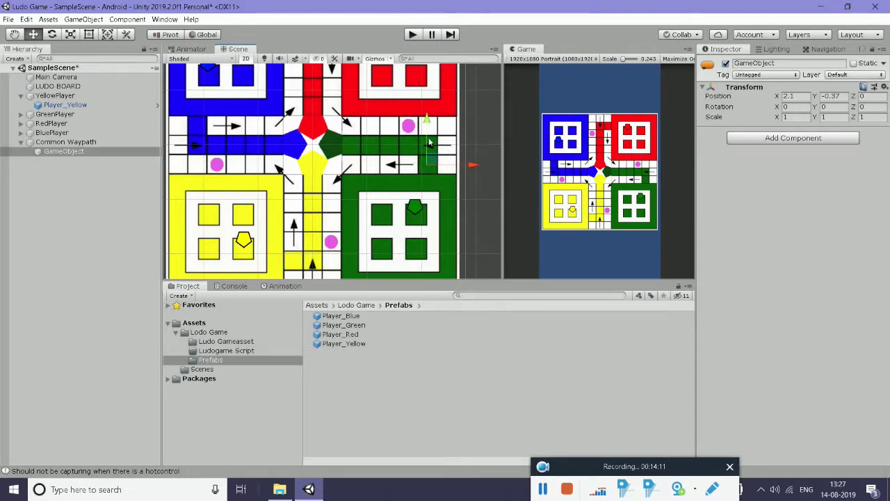
pyautogui.scroll(2, 430, 142)
pyautogui.scroll(2, 430, 142)
pyautogui.scroll(2, 430, 142)
pyautogui.moveTo(437, 160); pyautogui.dragTo(379, 117, button='middle')
pyautogui.scroll(1, 380, 117)
pyautogui.rightClick(781, 66)
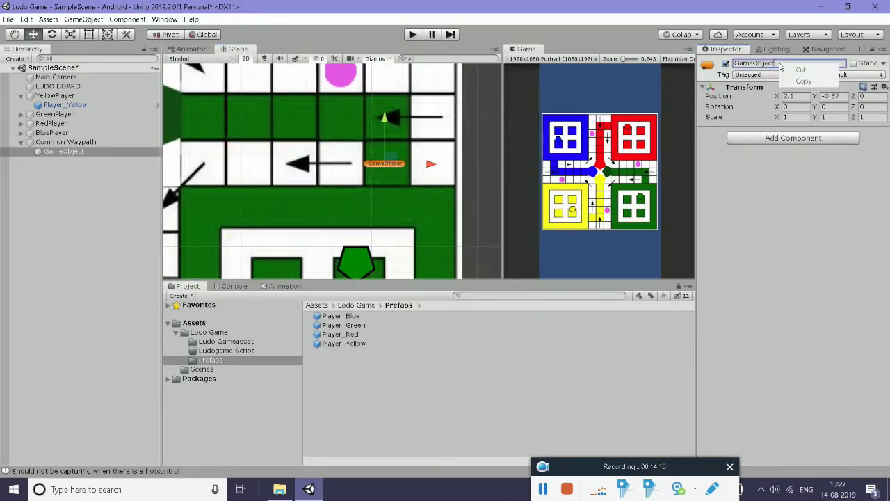
# Rename the child object to Path
pyautogui.click(775, 64)
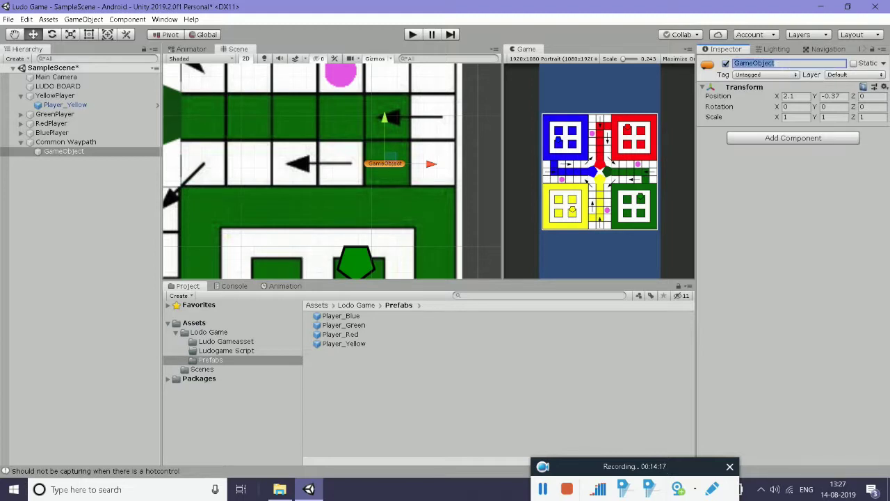
pyautogui.write('Path')
pyautogui.press('Return')
# Duplicate the Path waypoint and shift each copy one cell left along the green track
pyautogui.scroll(-3, 393, 198)
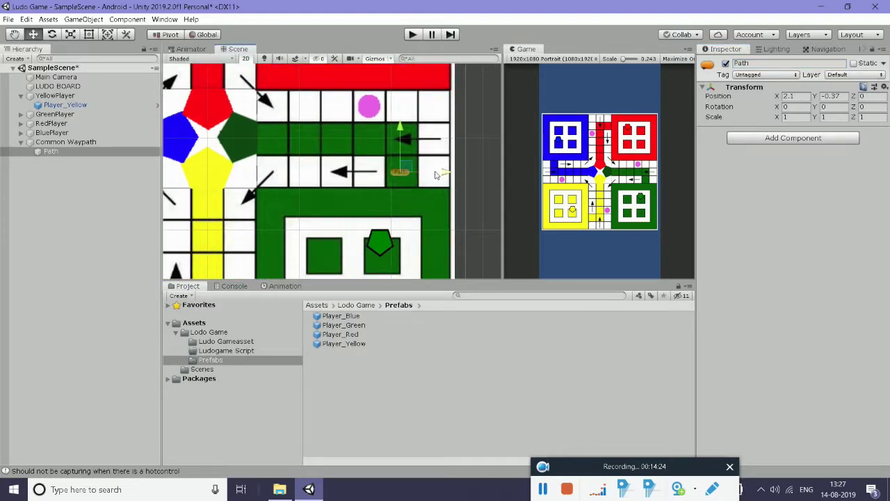
pyautogui.moveTo(448, 176); pyautogui.dragTo(317, 180)
pyautogui.hotkey('ctrl', 'd')
pyautogui.hotkey('ctrl', 'd')
pyautogui.hotkey('ctrl', 'd')
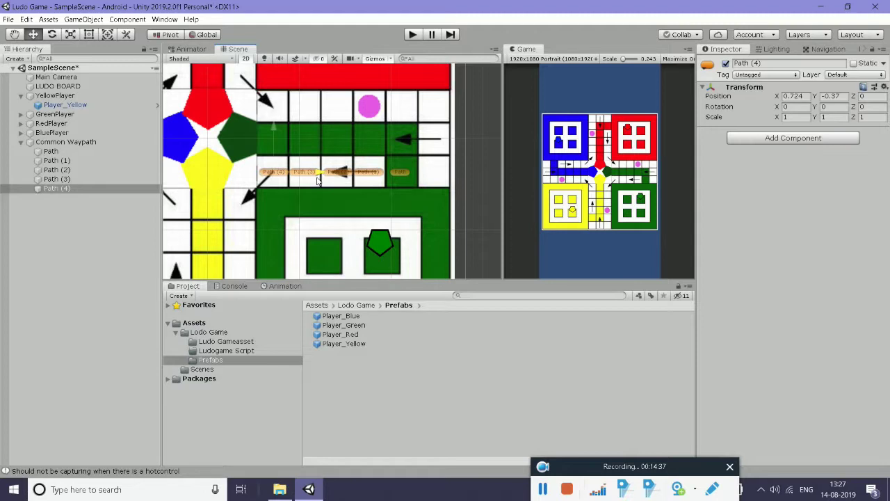
pyautogui.moveTo(317, 180)
pyautogui.mouseDown(button='middle')
pyautogui.moveTo(401, 154)
pyautogui.moveTo(382, 167)
pyautogui.mouseUp(button='middle')
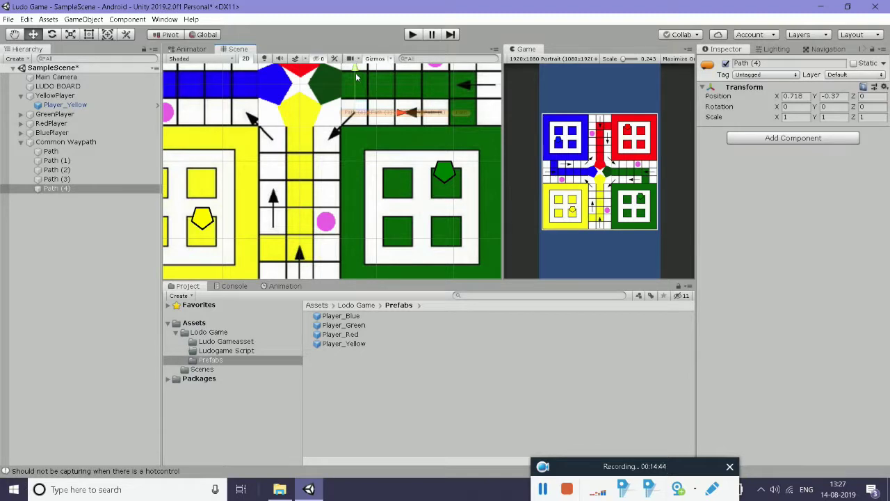
# Add Path (5) through Path (7), one cell apart down the column beside the green home
pyautogui.hotkey('ctrl', 'd')
pyautogui.moveTo(355, 76); pyautogui.dragTo(373, 141)
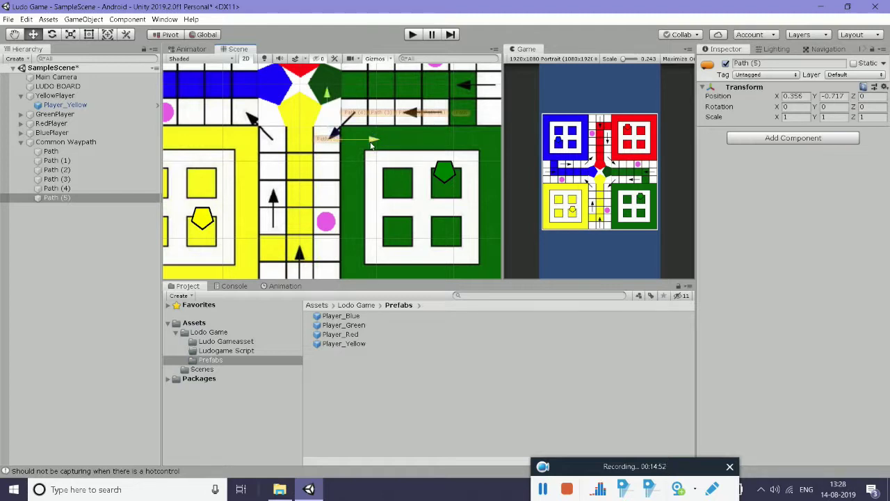
pyautogui.moveTo(373, 142); pyautogui.dragTo(338, 137)
pyautogui.hotkey('ctrl', 'd')
pyautogui.moveTo(330, 102); pyautogui.dragTo(326, 127)
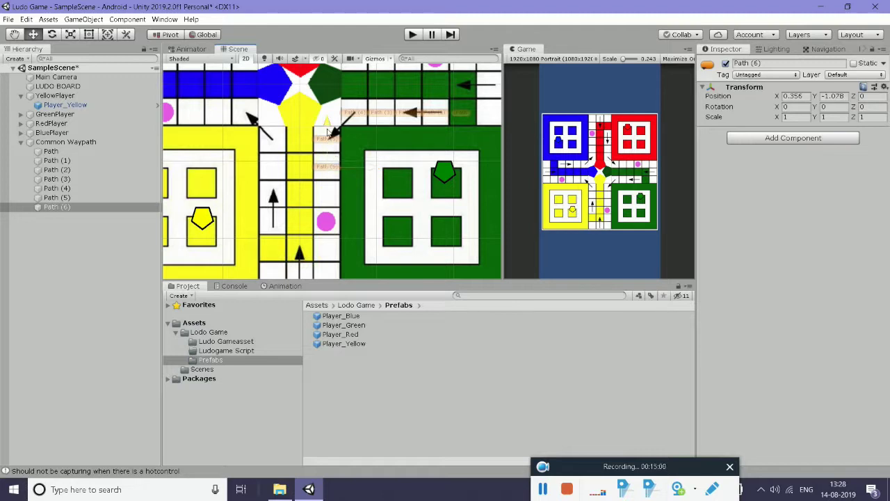
pyautogui.hotkey('ctrl', 'd')
pyautogui.moveTo(327, 129); pyautogui.dragTo(328, 155)
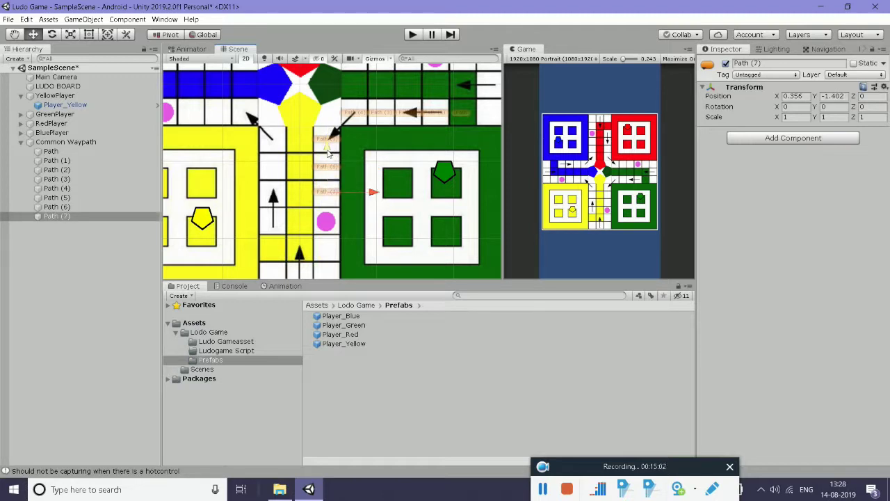
pyautogui.moveTo(330, 146); pyautogui.dragTo(330, 179)
# Add Path (8) and Path (9), continuing down the column
pyautogui.hotkey('ctrl', 'd')
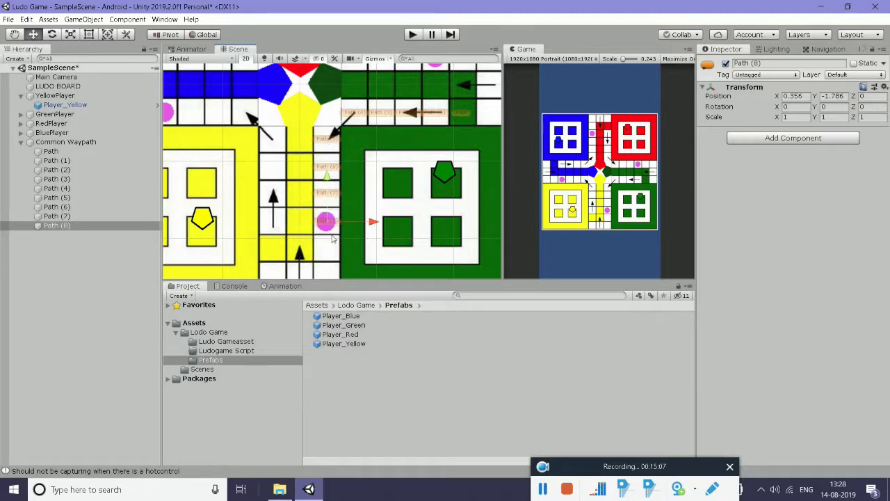
pyautogui.scroll(2, 336, 231)
pyautogui.scroll(2, 345, 217)
pyautogui.scroll(2, 353, 203)
pyautogui.scroll(2, 361, 189)
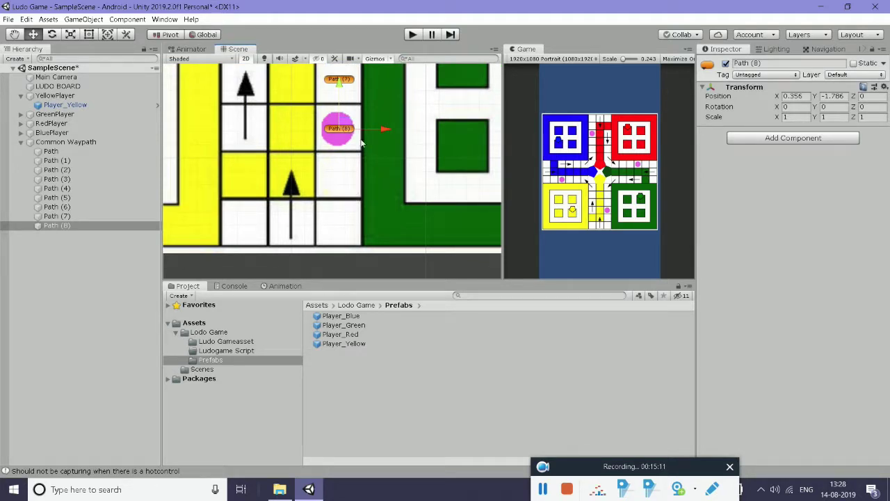
pyautogui.hotkey('ctrl', 'd')
pyautogui.moveTo(339, 129); pyautogui.dragTo(340, 173)
pyautogui.moveTo(340, 137); pyautogui.dragTo(342, 138)
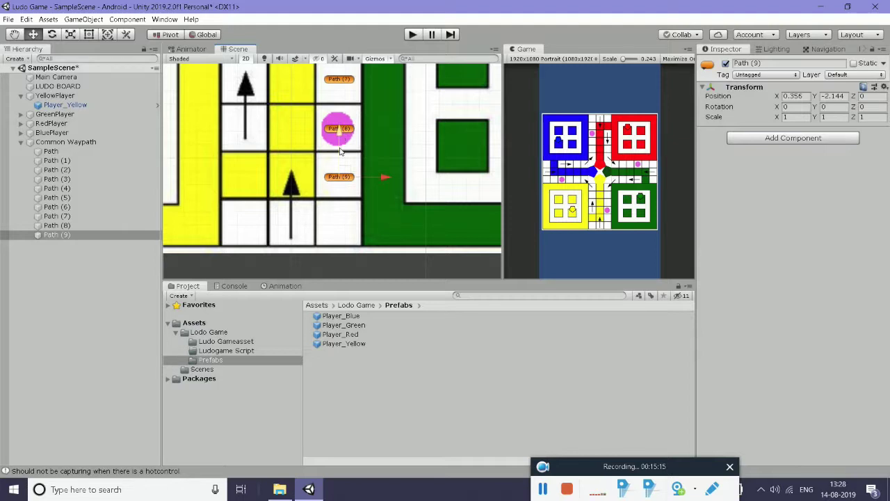
# Add Path (10) below, then Path (11) one cell left at 0.006, -2.481
pyautogui.hotkey('ctrl', 'd')
pyautogui.moveTo(339, 134); pyautogui.dragTo(340, 184)
pyautogui.hotkey('ctrl', 'd')
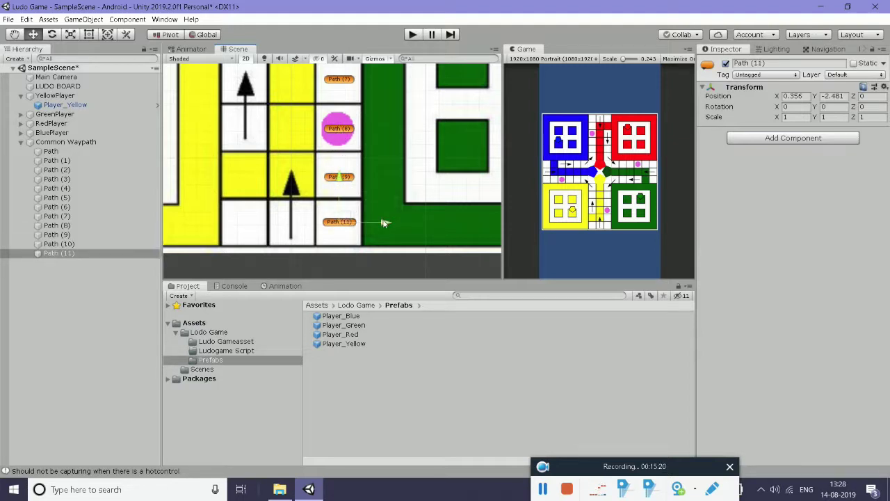
pyautogui.moveTo(381, 226); pyautogui.dragTo(337, 234)
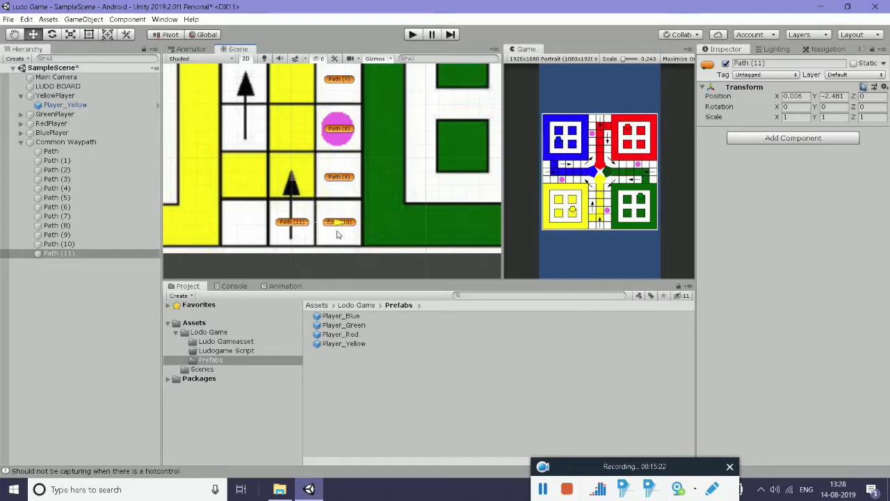
# Place Path (12) one cell left, then Path (13) one tile up the yellow arm's left column
pyautogui.hotkey('ctrl', 'd')
pyautogui.moveTo(343, 224); pyautogui.dragTo(294, 227)
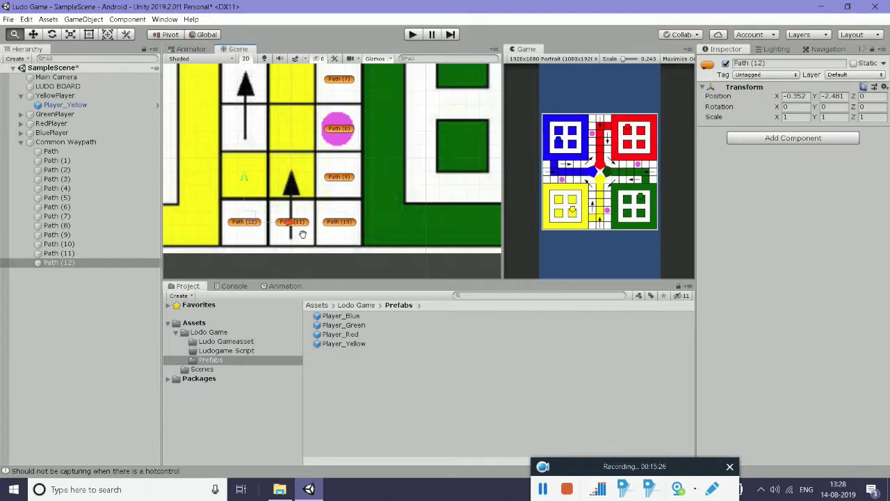
pyautogui.moveTo(277, 238); pyautogui.dragTo(334, 238, button='middle')
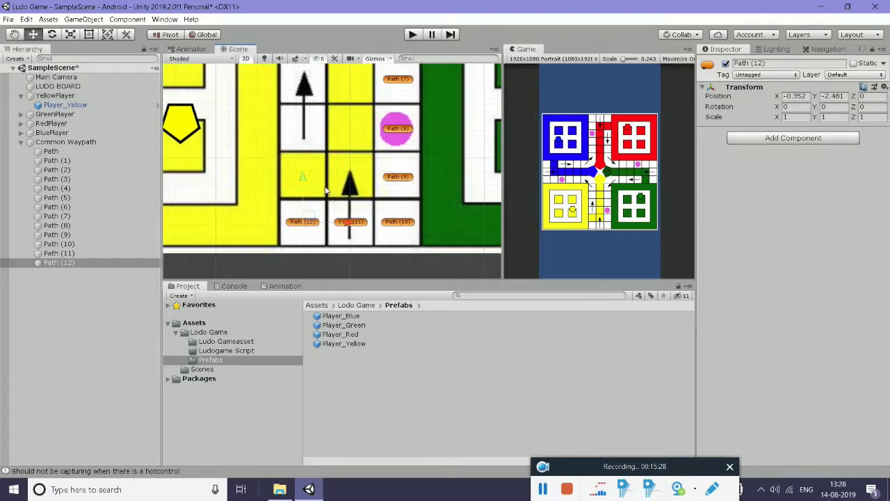
pyautogui.hotkey('ctrl', 'd')
pyautogui.moveTo(302, 183); pyautogui.dragTo(302, 136)
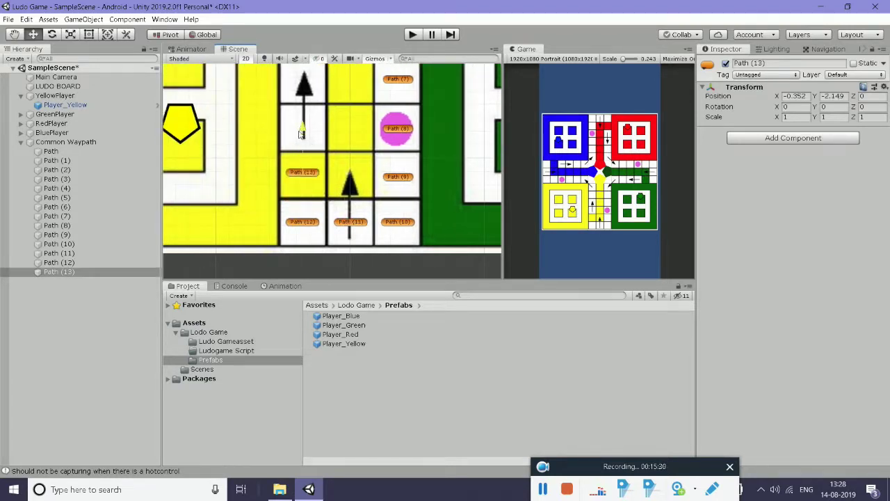
pyautogui.moveTo(305, 172); pyautogui.dragTo(327, 221, button='middle')
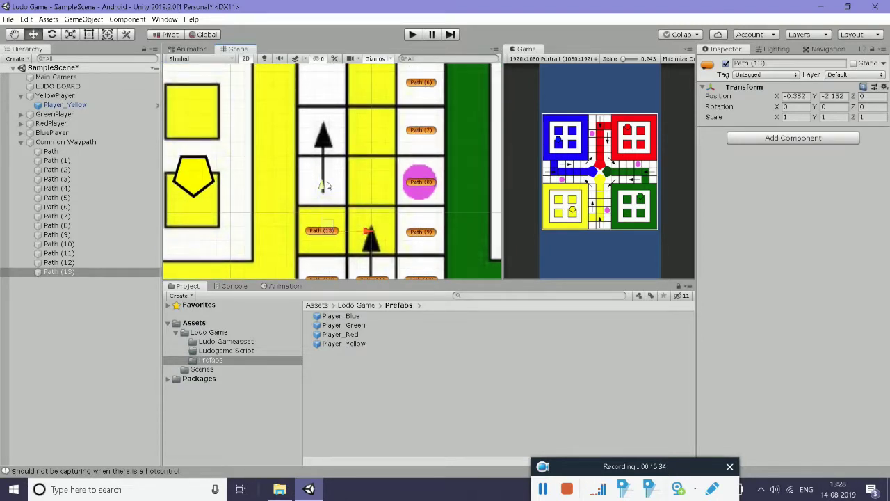
# Add Path (14) and Path (15), each one tile higher up the column
pyautogui.hotkey('ctrl', 'd')
pyautogui.moveTo(323, 187); pyautogui.dragTo(322, 138)
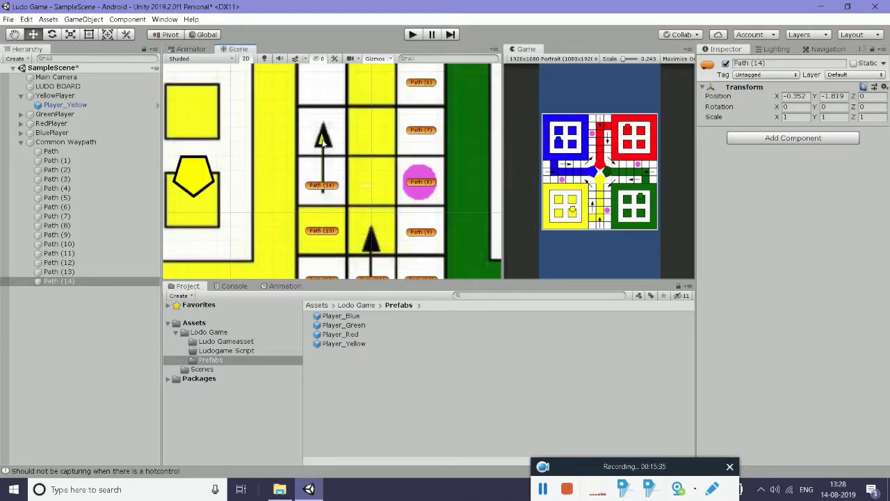
pyautogui.hotkey('ctrl', 'd')
pyautogui.moveTo(322, 138); pyautogui.dragTo(327, 93)
pyautogui.moveTo(327, 92); pyautogui.dragTo(335, 202, button='middle')
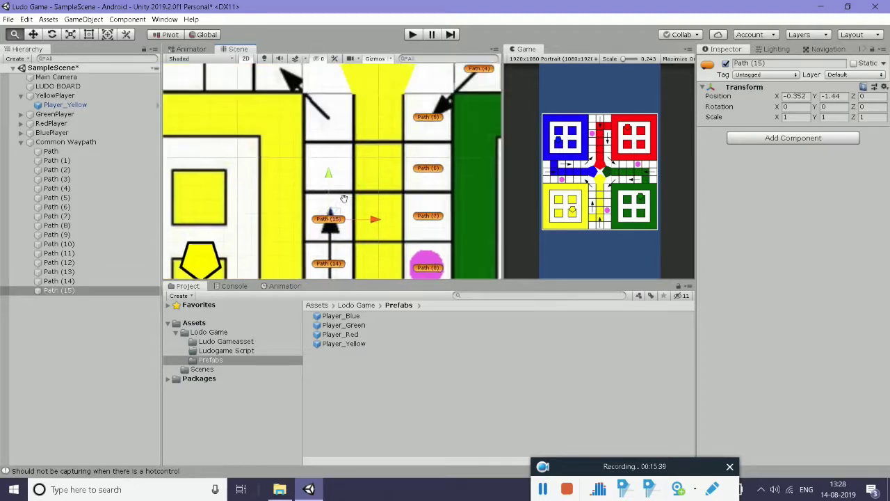
# Add Path (16) at the column's top, plus copies Path (17) and Path (18)
pyautogui.hotkey('ctrl', 'd')
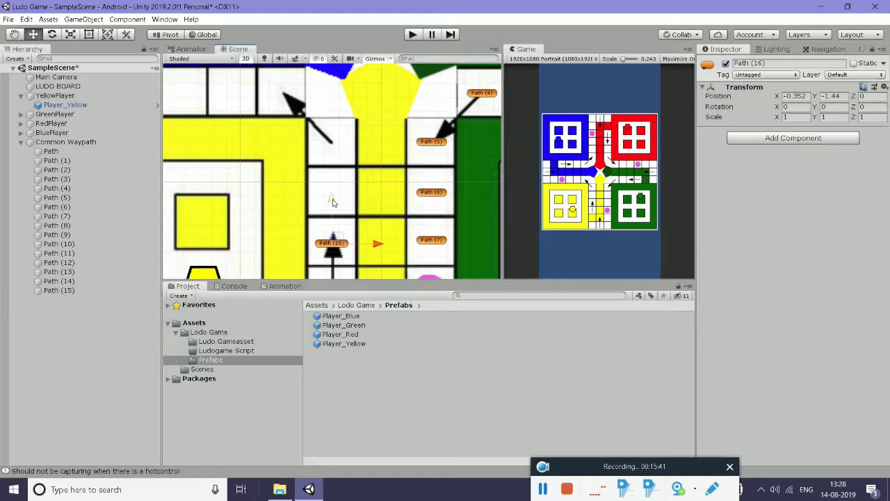
pyautogui.moveTo(333, 202); pyautogui.dragTo(339, 102)
pyautogui.hotkey('ctrl', 'd')
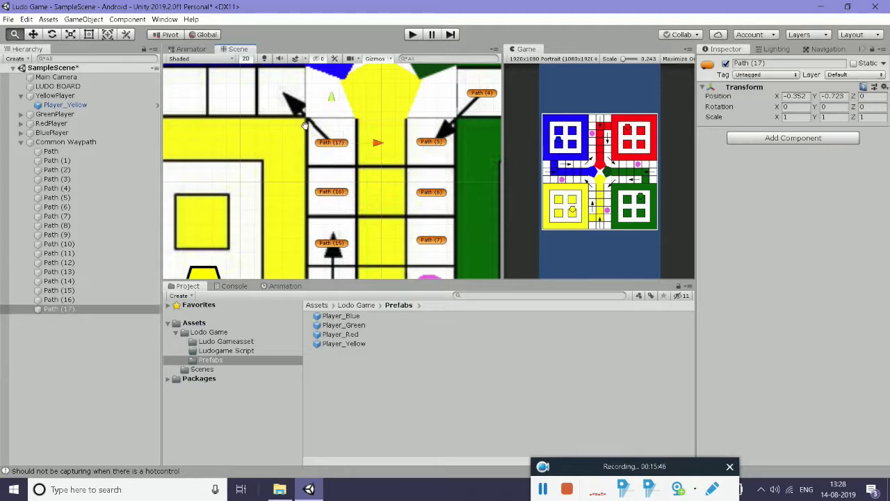
pyautogui.moveTo(389, 157); pyautogui.dragTo(410, 244, button='middle')
pyautogui.hotkey('ctrl', 'd')
# Move Path (18) left onto the blue arm's bottom row and centre it
pyautogui.moveTo(398, 230); pyautogui.dragTo(354, 229)
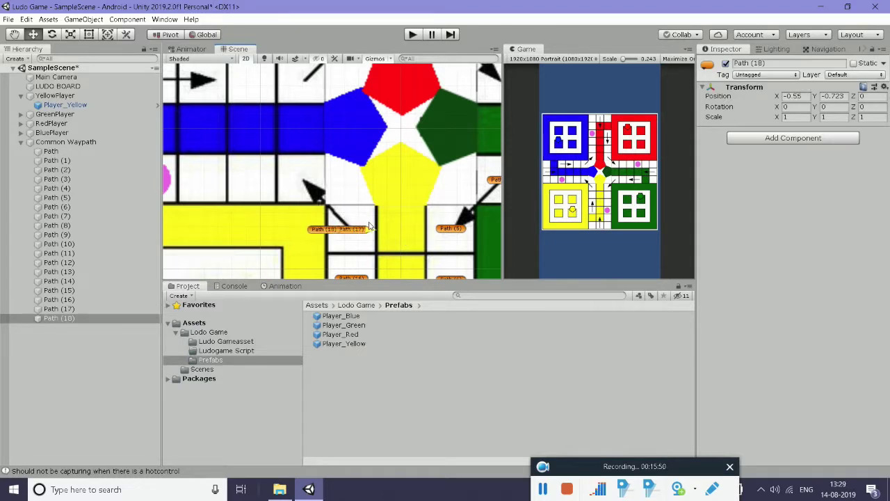
pyautogui.moveTo(304, 187); pyautogui.dragTo(302, 144)
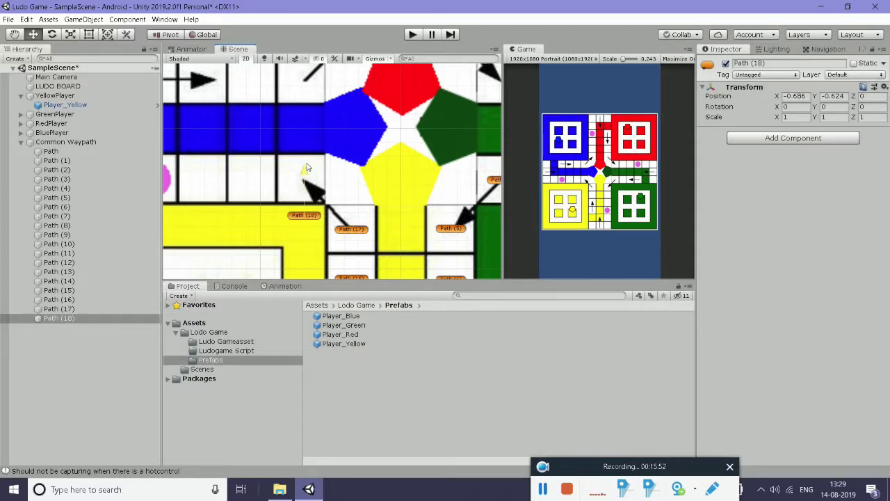
pyautogui.moveTo(346, 188); pyautogui.dragTo(344, 188)
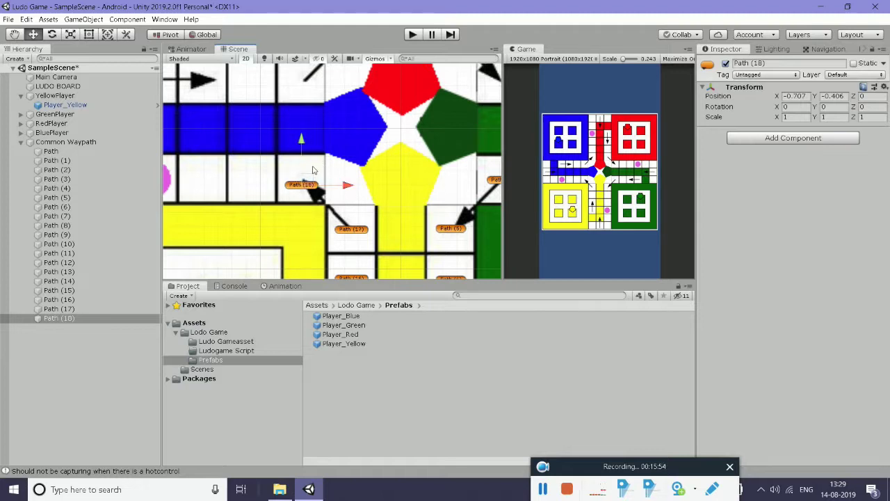
pyautogui.moveTo(306, 149); pyautogui.dragTo(300, 137)
pyautogui.moveTo(224, 176)
pyautogui.mouseDown(button='middle')
pyautogui.moveTo(291, 179)
pyautogui.moveTo(322, 230)
pyautogui.mouseUp(button='middle')
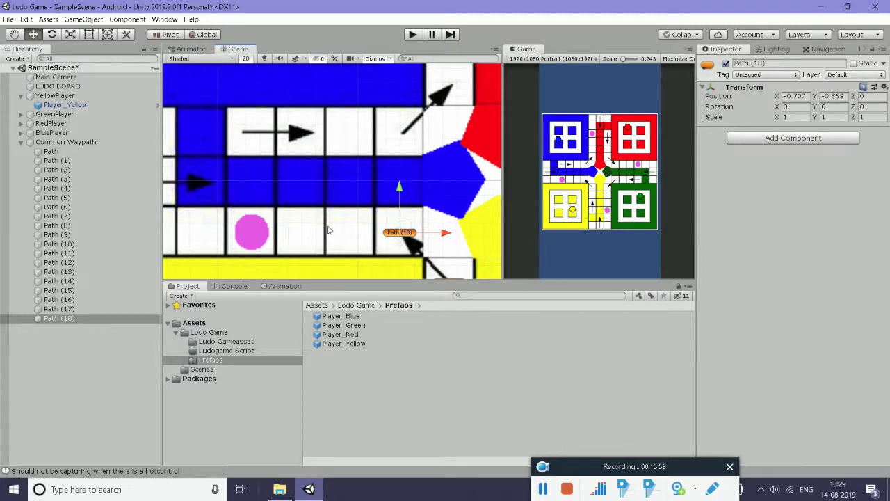
# Add Path (19) through Path (23), stepping left along the blue arm's bottom row
pyautogui.hotkey('ctrl', 'd')
pyautogui.moveTo(441, 236); pyautogui.dragTo(392, 237)
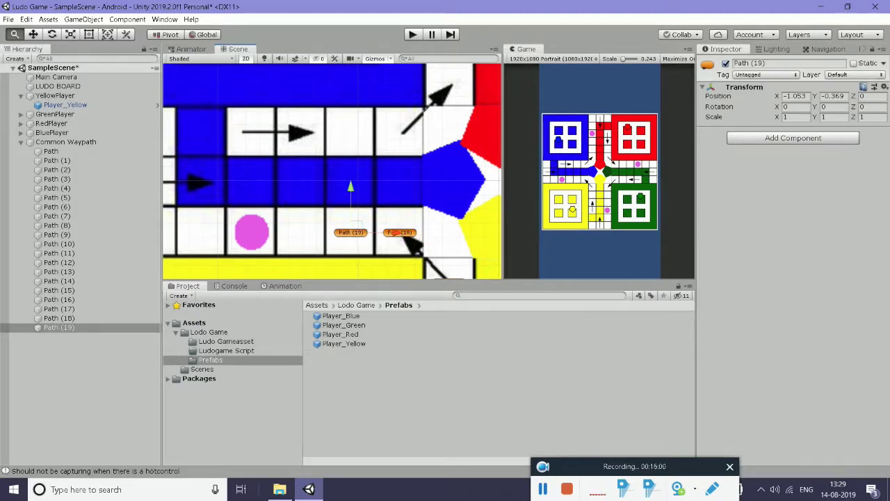
pyautogui.moveTo(327, 260); pyautogui.dragTo(379, 227, button='middle')
pyautogui.hotkey('ctrl', 'd')
pyautogui.moveTo(442, 202)
pyautogui.mouseDown()
pyautogui.moveTo(392, 206)
pyautogui.moveTo(355, 196)
pyautogui.mouseUp()
pyautogui.hotkey('ctrl', 'd')
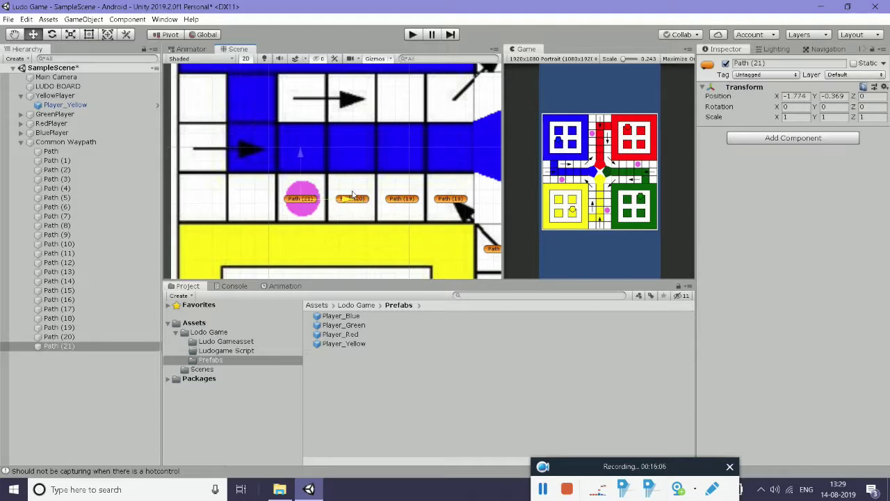
pyautogui.hotkey('ctrl', 'd')
pyautogui.moveTo(356, 198); pyautogui.dragTo(294, 202)
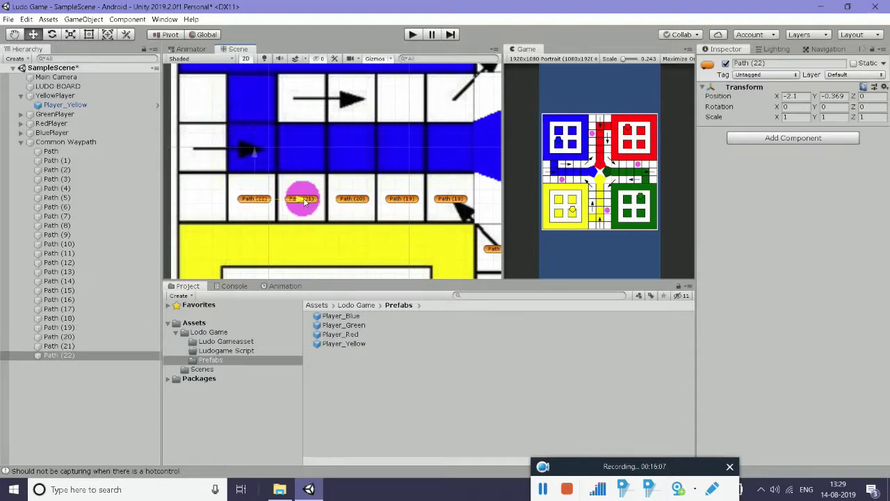
pyautogui.moveTo(216, 246); pyautogui.dragTo(304, 251, button='middle')
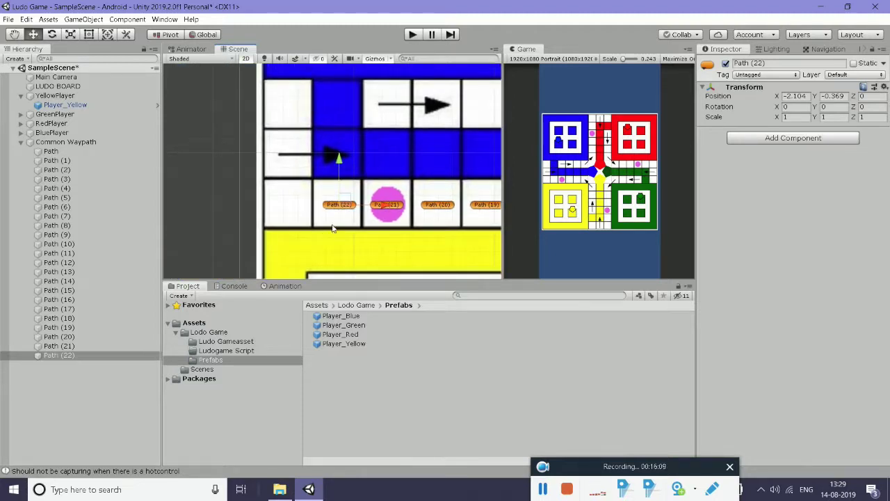
pyautogui.hotkey('ctrl', 'd')
pyautogui.moveTo(340, 205)
pyautogui.mouseDown()
pyautogui.moveTo(303, 205)
pyautogui.moveTo(317, 220)
pyautogui.mouseUp()
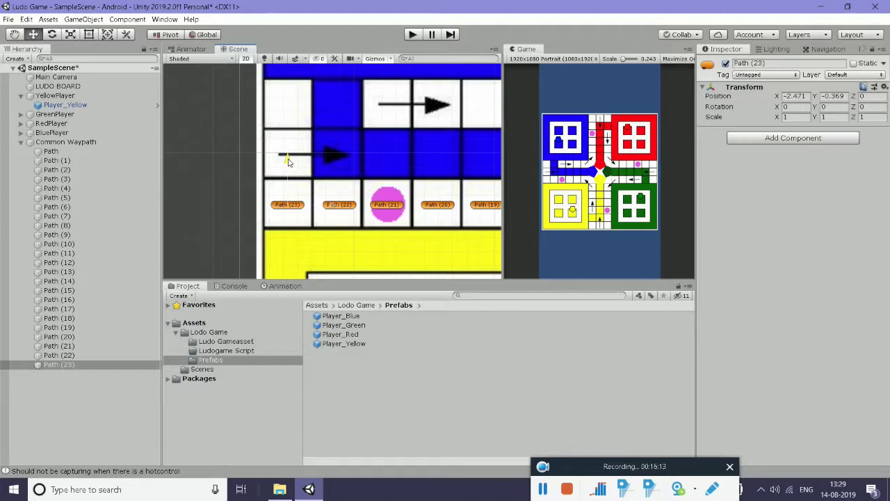
# Add Path (24) and Path (25) up the blue arm's end to the top-left tile
pyautogui.hotkey('ctrl', 'd')
pyautogui.moveTo(289, 161); pyautogui.dragTo(295, 108)
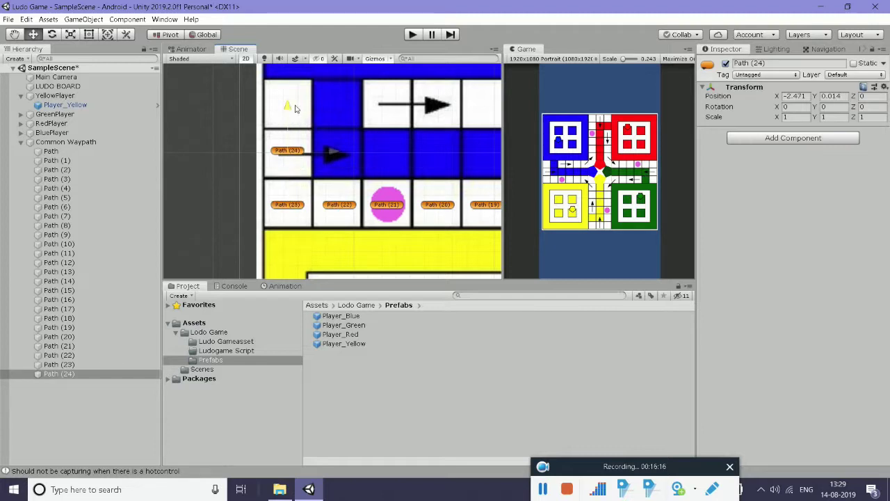
pyautogui.hotkey('ctrl', 'd')
pyautogui.moveTo(293, 111); pyautogui.dragTo(302, 64)
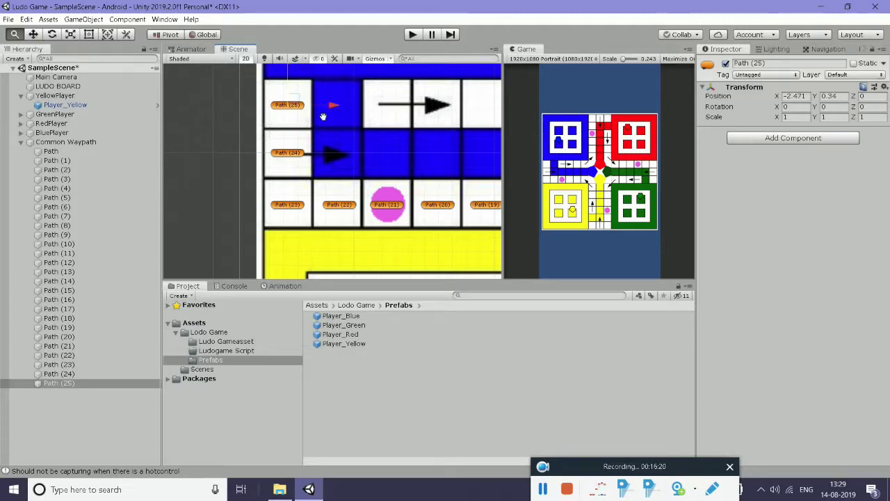
pyautogui.moveTo(303, 62); pyautogui.dragTo(293, 123, button='middle')
# Add Path (26) through Path (28), stepping right along the upper row at Y 0.34
pyautogui.hotkey('ctrl', 'd')
pyautogui.moveTo(324, 168); pyautogui.dragTo(371, 166)
pyautogui.moveTo(449, 192); pyautogui.dragTo(390, 190, button='middle')
pyautogui.hotkey('ctrl', 'd')
pyautogui.moveTo(327, 167); pyautogui.dragTo(365, 165)
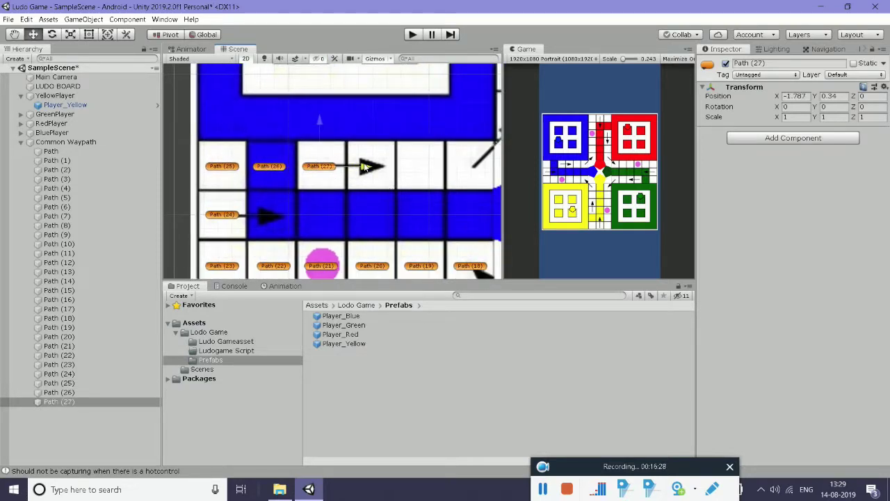
pyautogui.moveTo(420, 184); pyautogui.dragTo(361, 174, button='middle')
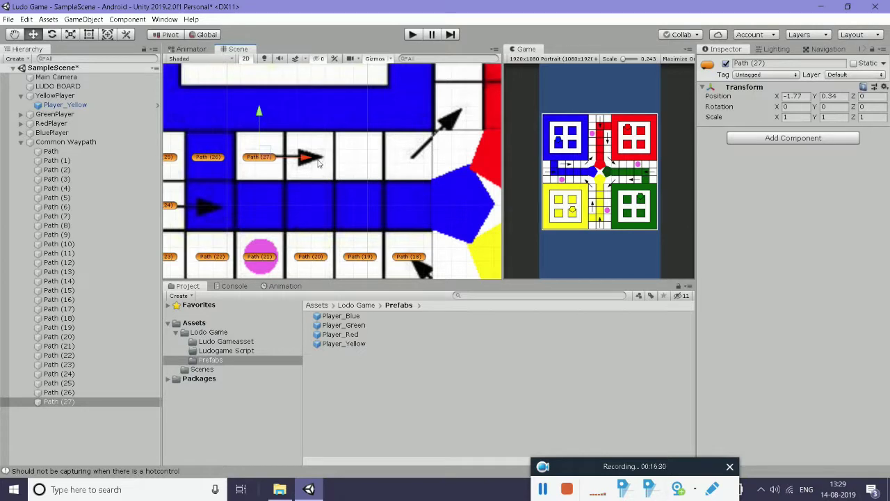
pyautogui.hotkey('ctrl', 'd')
pyautogui.moveTo(319, 163); pyautogui.dragTo(350, 160)
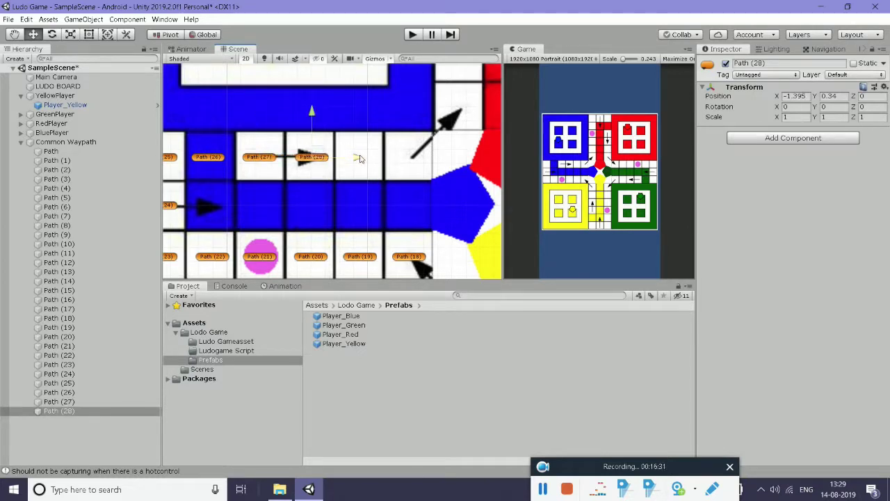
# Add Path (29) through Path (31), continuing right toward the red arm
pyautogui.moveTo(359, 159); pyautogui.dragTo(312, 167, button='middle')
pyautogui.hotkey('ctrl', 'd')
pyautogui.moveTo(304, 159); pyautogui.dragTo(348, 160)
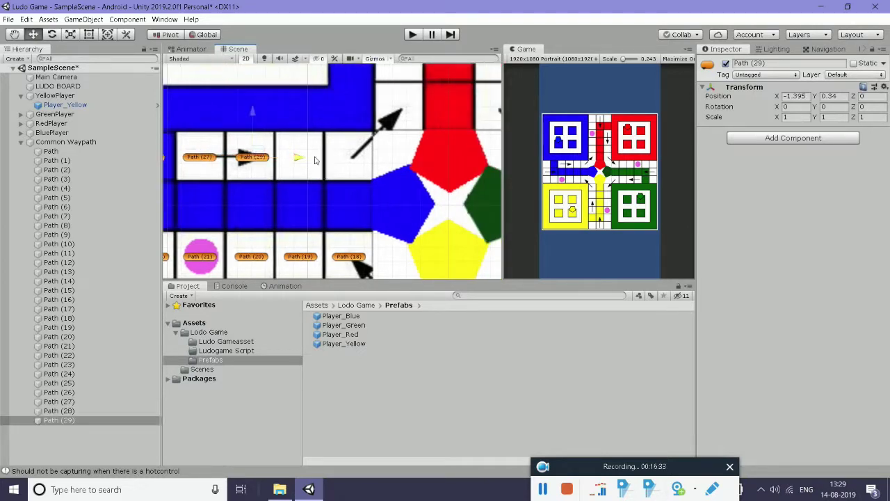
pyautogui.hotkey('ctrl', 'd')
pyautogui.moveTo(344, 158); pyautogui.dragTo(389, 159)
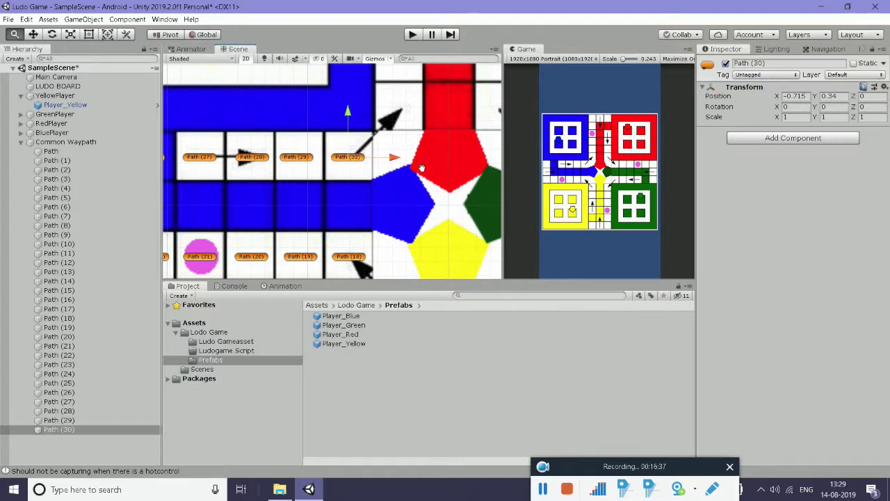
pyautogui.moveTo(389, 159); pyautogui.dragTo(333, 219, button='middle')
pyautogui.hotkey('ctrl', 'd')
pyautogui.moveTo(333, 219); pyautogui.dragTo(367, 217)
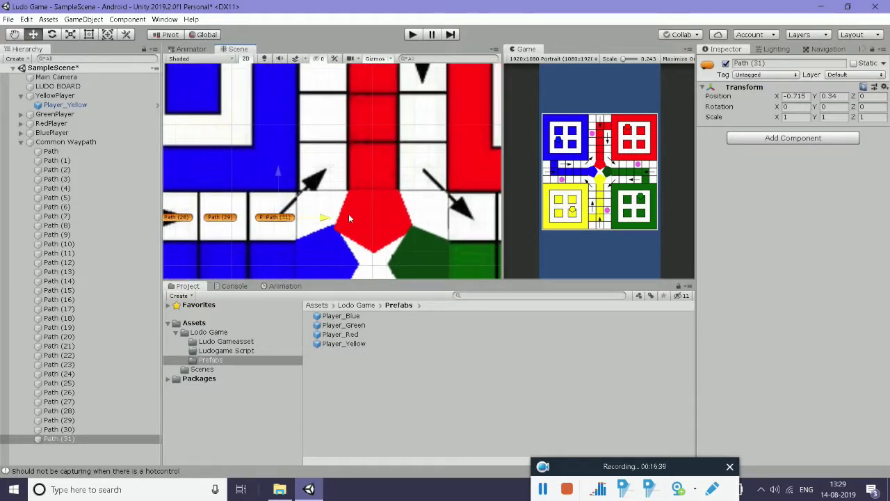
# Raise Path (31) into the red arm and add Path (32) and (33) up its left column
pyautogui.moveTo(321, 177); pyautogui.dragTo(339, 128)
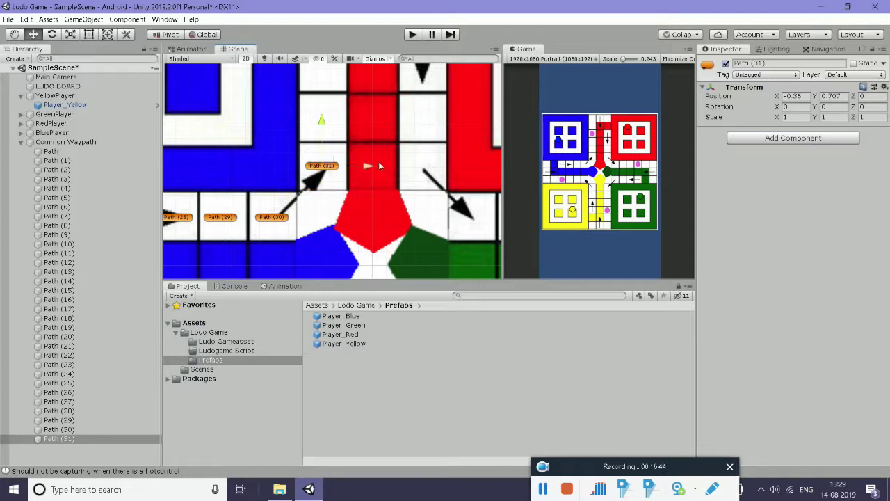
pyautogui.moveTo(368, 167); pyautogui.dragTo(370, 167)
pyautogui.moveTo(352, 151); pyautogui.dragTo(361, 230, button='middle')
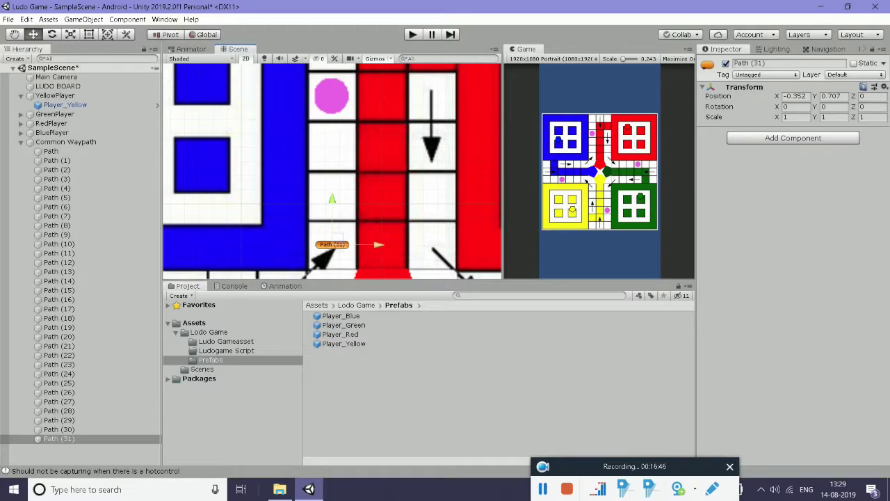
pyautogui.hotkey('ctrl', 'd')
pyautogui.moveTo(333, 203); pyautogui.dragTo(349, 153)
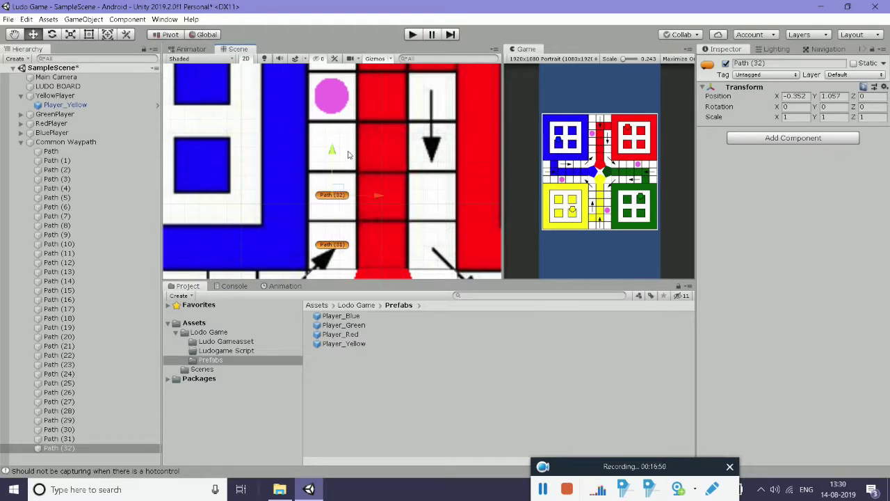
pyautogui.hotkey('ctrl', 'd')
pyautogui.moveTo(350, 154); pyautogui.dragTo(349, 186, button='middle')
pyautogui.moveTo(331, 188); pyautogui.dragTo(333, 136)
# Add Path (34) on the pink-circle tile, then Path (35) and Path (36) up to the top tile
pyautogui.moveTo(373, 137)
pyautogui.mouseDown(button='middle')
pyautogui.moveTo(382, 184)
pyautogui.moveTo(372, 182)
pyautogui.mouseUp(button='middle')
pyautogui.hotkey('ctrl', 'd')
pyautogui.moveTo(331, 222); pyautogui.dragTo(331, 178)
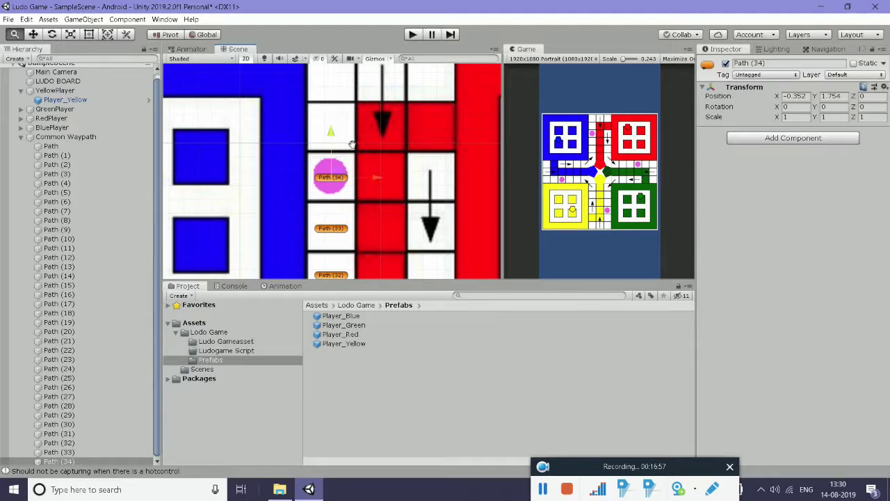
pyautogui.moveTo(353, 143); pyautogui.dragTo(362, 213, button='middle')
pyautogui.hotkey('ctrl', 'd')
pyautogui.moveTo(341, 247); pyautogui.dragTo(341, 206)
pyautogui.moveTo(348, 164); pyautogui.dragTo(346, 159)
pyautogui.hotkey('ctrl', 'd')
pyautogui.moveTo(345, 151); pyautogui.dragTo(363, 112)
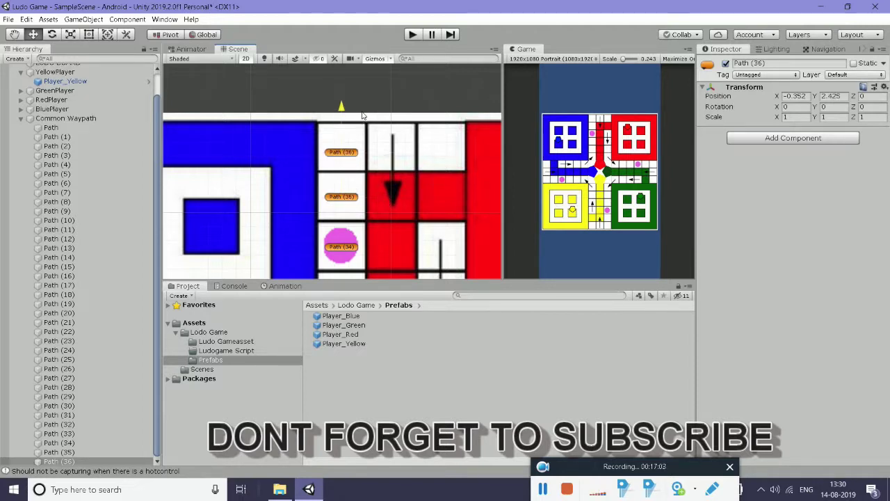
# Add Path (37) and Path (38) stepping right across the red arm's top, then duplicate again
pyautogui.hotkey('ctrl', 'd')
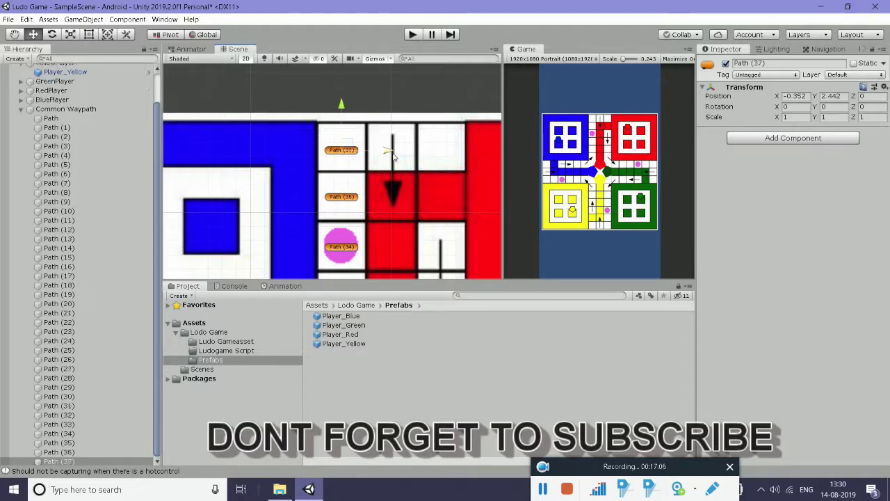
pyautogui.moveTo(386, 151); pyautogui.dragTo(435, 151)
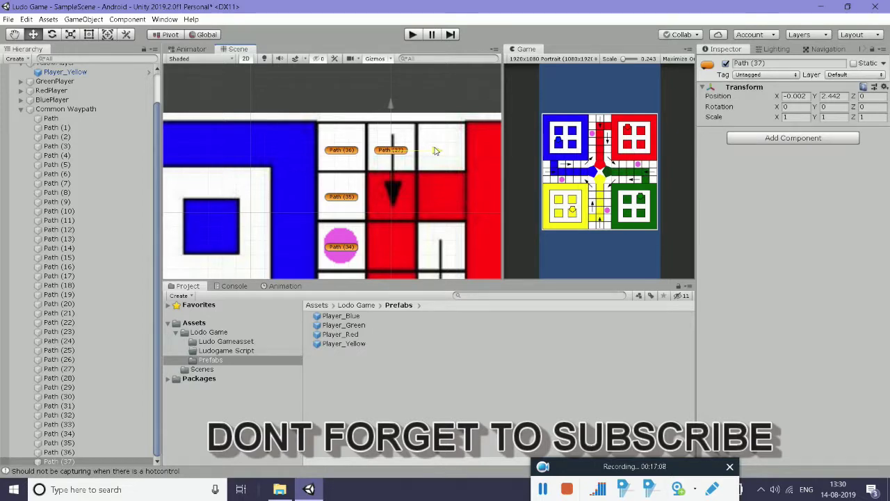
pyautogui.moveTo(436, 151); pyautogui.dragTo(342, 154, button='middle')
pyautogui.hotkey('ctrl', 'd')
pyautogui.moveTo(348, 120); pyautogui.dragTo(397, 120)
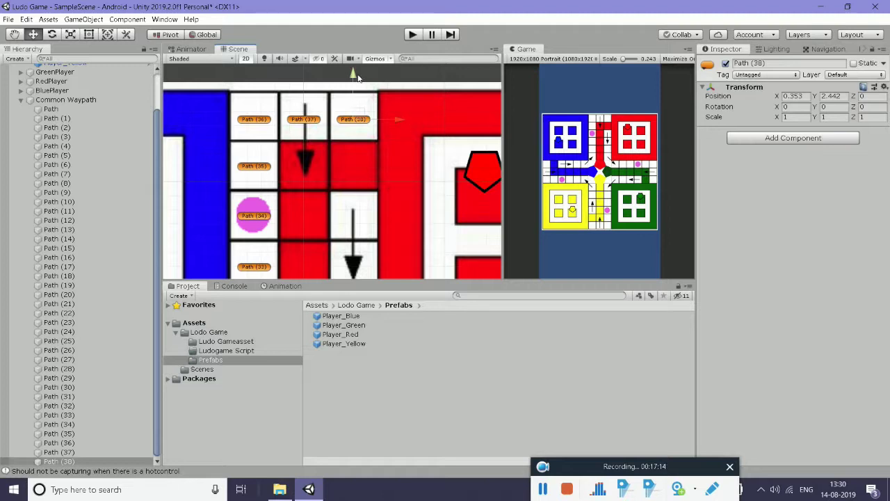
pyautogui.hotkey('ctrl', 'd')
# Place Path (39) through Path (43), one tile apart down the red arm's column
pyautogui.moveTo(355, 76); pyautogui.dragTo(361, 123)
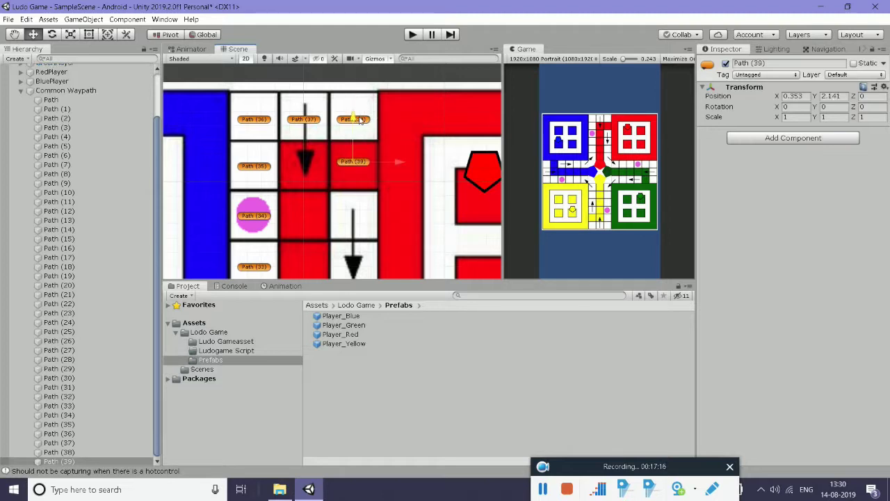
pyautogui.moveTo(360, 159); pyautogui.dragTo(320, 161, button='middle')
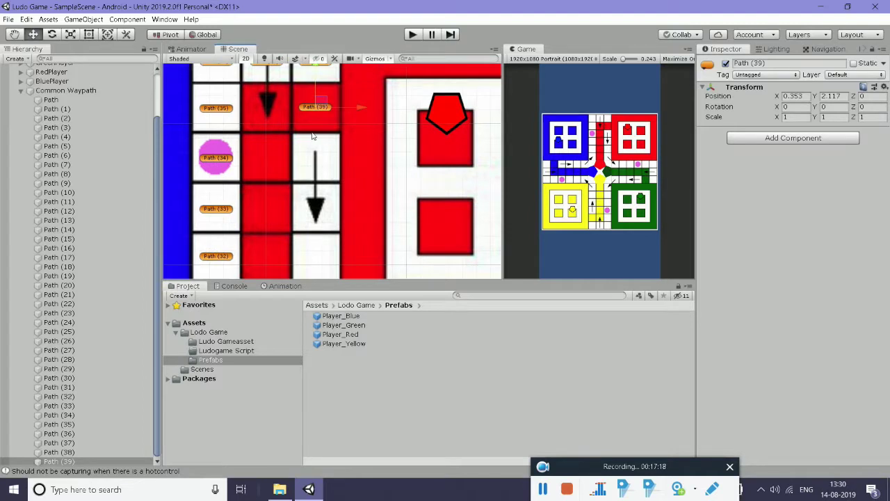
pyautogui.scroll(-1, 320, 161)
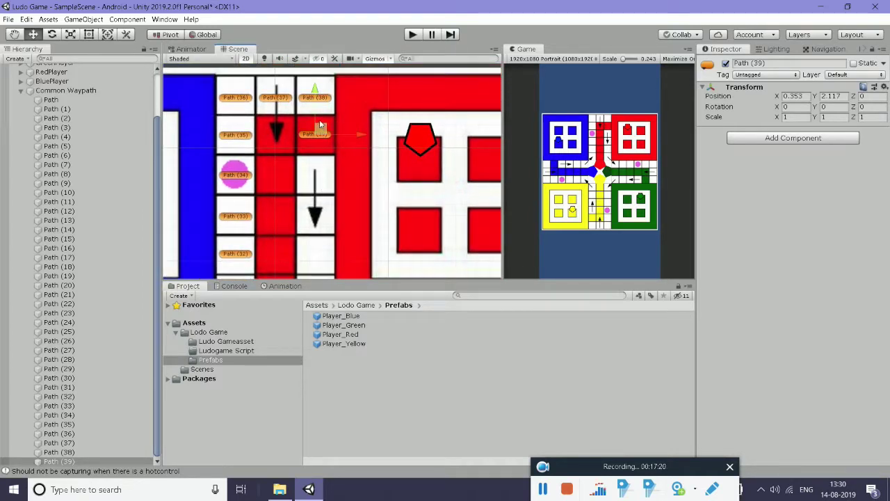
pyautogui.hotkey('ctrl', 'd')
pyautogui.moveTo(315, 91); pyautogui.dragTo(325, 175)
pyautogui.hotkey('ctrl', 'd')
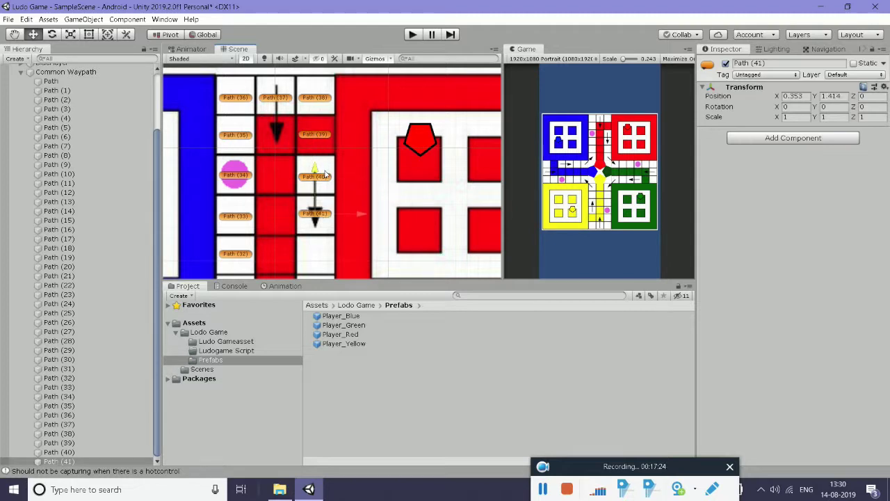
pyautogui.moveTo(384, 217); pyautogui.dragTo(382, 129, button='middle')
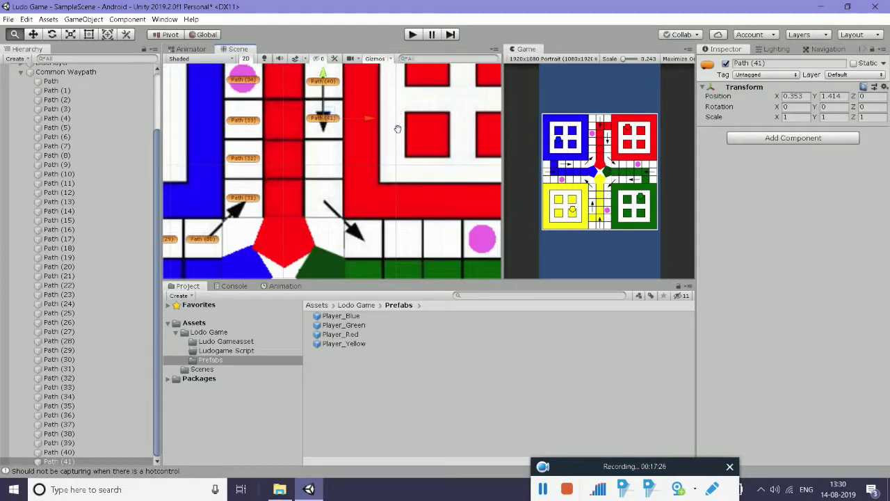
pyautogui.hotkey('ctrl', 'd')
pyautogui.moveTo(322, 76); pyautogui.dragTo(322, 112)
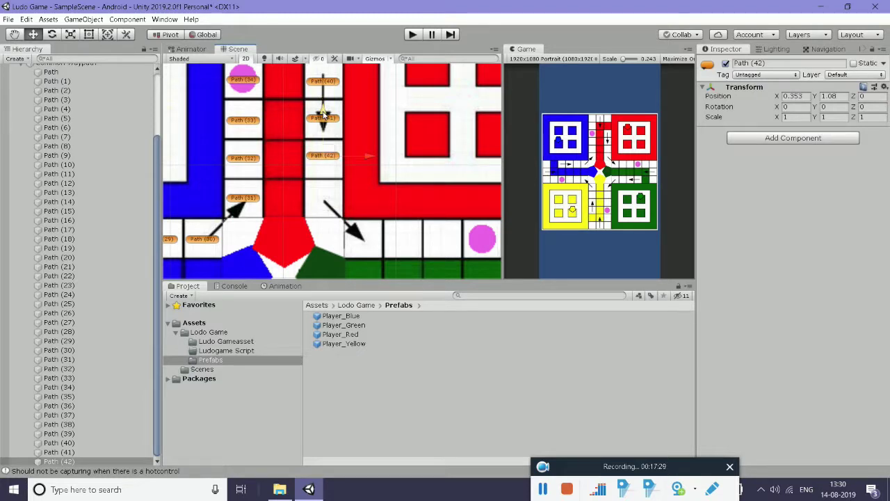
pyautogui.hotkey('ctrl', 'd')
pyautogui.moveTo(322, 113); pyautogui.dragTo(322, 196)
# Add Path (44) on the corner tile, then Path (45) and Path (46) stepping right
pyautogui.hotkey('ctrl', 'd')
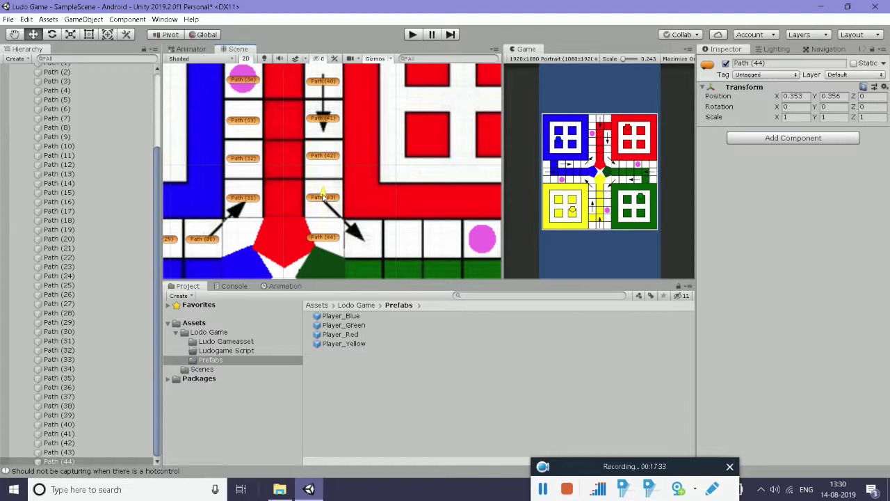
pyautogui.moveTo(371, 242); pyautogui.dragTo(394, 223)
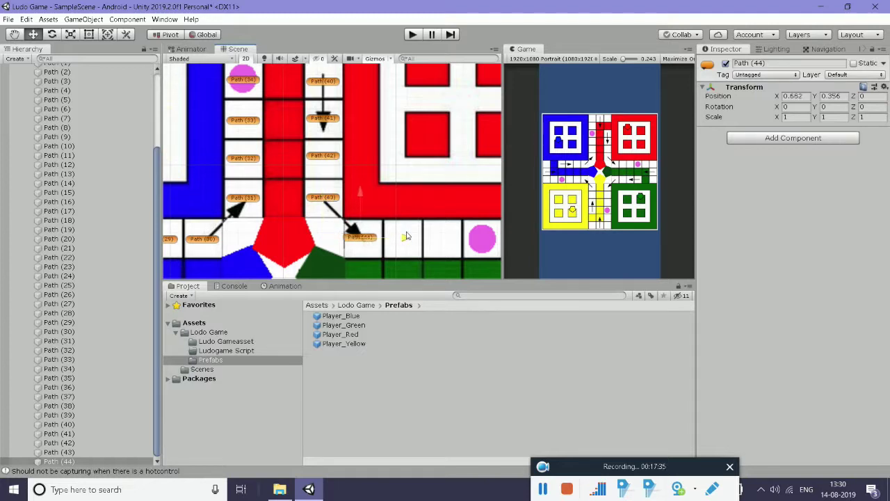
pyautogui.moveTo(363, 195); pyautogui.dragTo(364, 196)
pyautogui.hotkey('ctrl', 'd')
pyautogui.moveTo(408, 238); pyautogui.dragTo(449, 240)
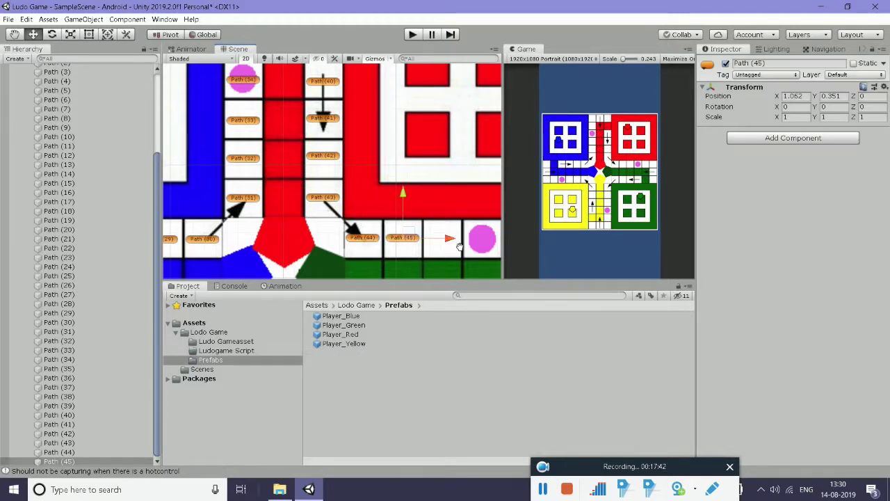
pyautogui.moveTo(449, 240); pyautogui.dragTo(343, 186, button='middle')
pyautogui.hotkey('ctrl', 'd')
pyautogui.moveTo(343, 186); pyautogui.dragTo(379, 180)
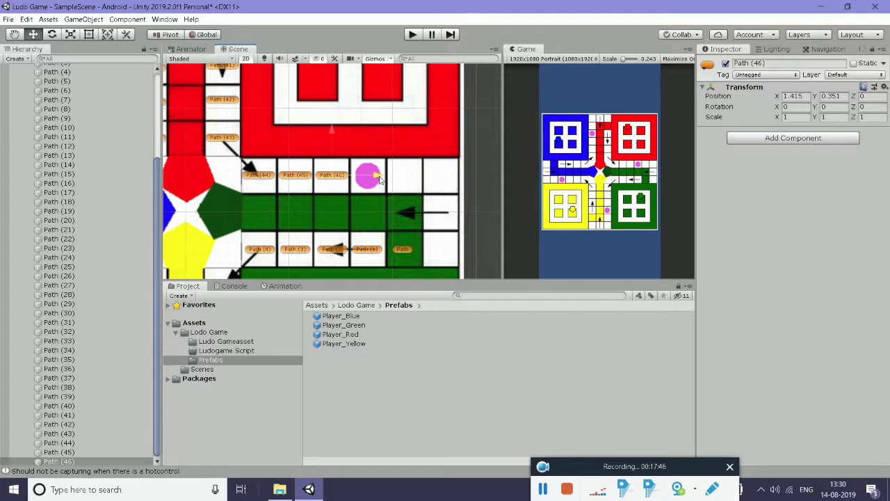
# Add Path (47)–(49) rightward, then Path (50) and (51) down around the green arm's end
pyautogui.hotkey('ctrl', 'd')
pyautogui.moveTo(379, 180); pyautogui.dragTo(410, 179)
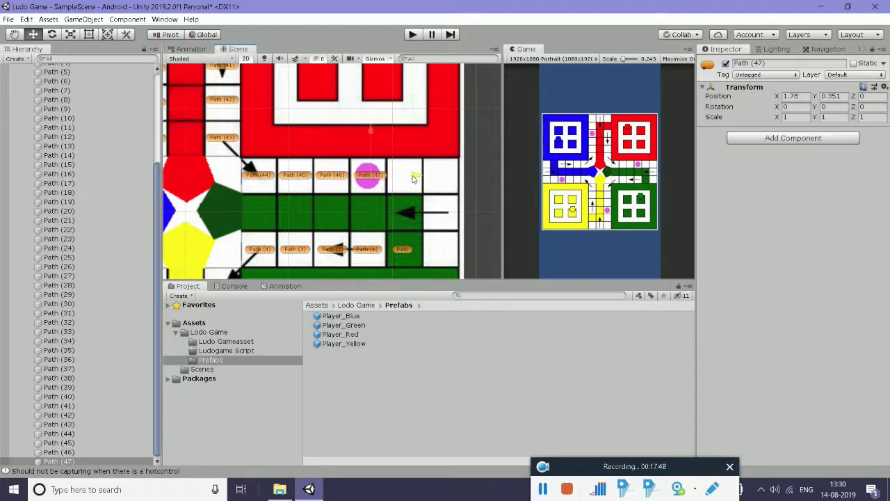
pyautogui.hotkey('ctrl', 'd')
pyautogui.moveTo(411, 179); pyautogui.dragTo(446, 180)
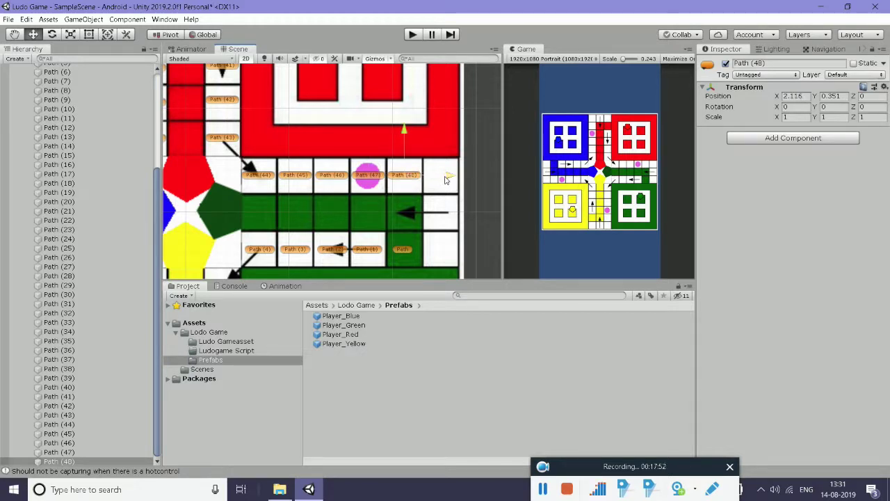
pyautogui.hotkey('ctrl', 'd')
pyautogui.moveTo(447, 176); pyautogui.dragTo(483, 175)
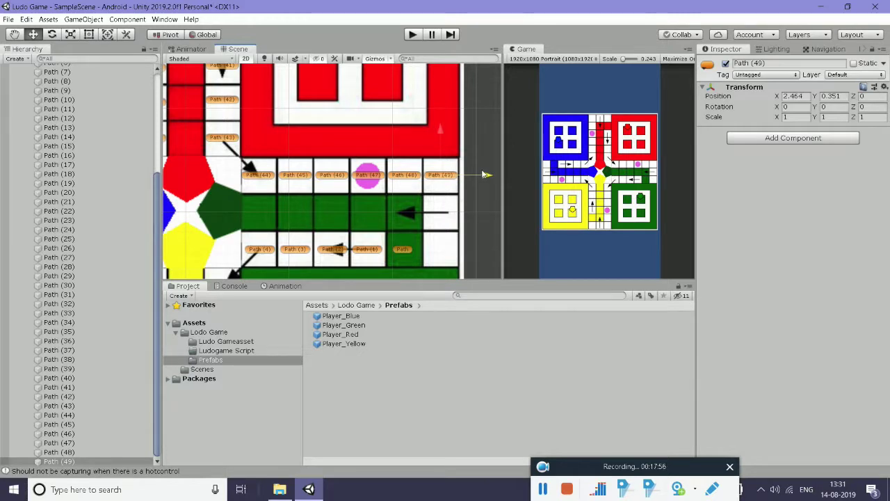
pyautogui.hotkey('ctrl', 'd')
pyautogui.moveTo(439, 127); pyautogui.dragTo(440, 164)
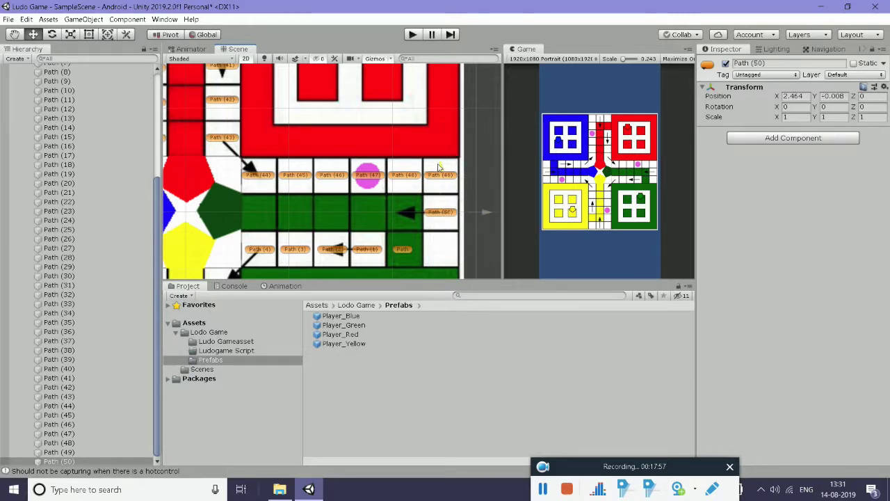
pyautogui.hotkey('ctrl', 'd')
pyautogui.moveTo(440, 167); pyautogui.dragTo(441, 206)
pyautogui.scroll(-3, 441, 206)
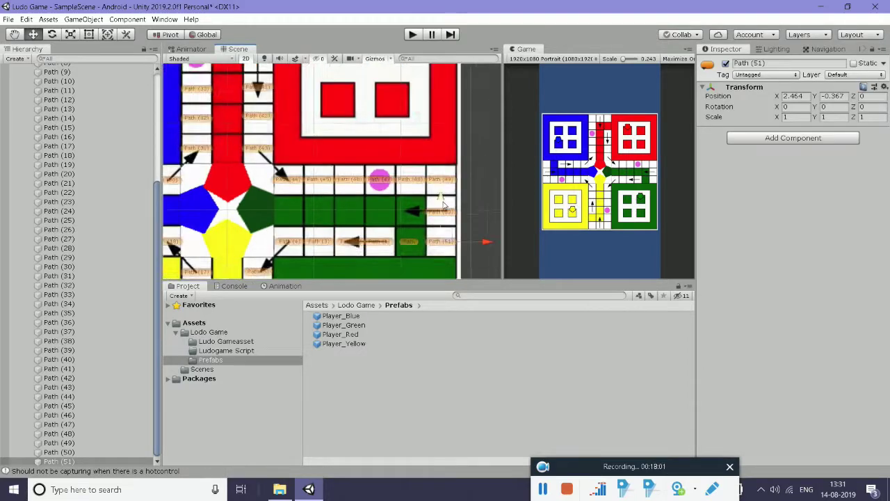
pyautogui.scroll(-2, 441, 206)
pyautogui.scroll(2, 441, 205)
pyautogui.scroll(2, 441, 206)
pyautogui.scroll(-3, 367, 190)
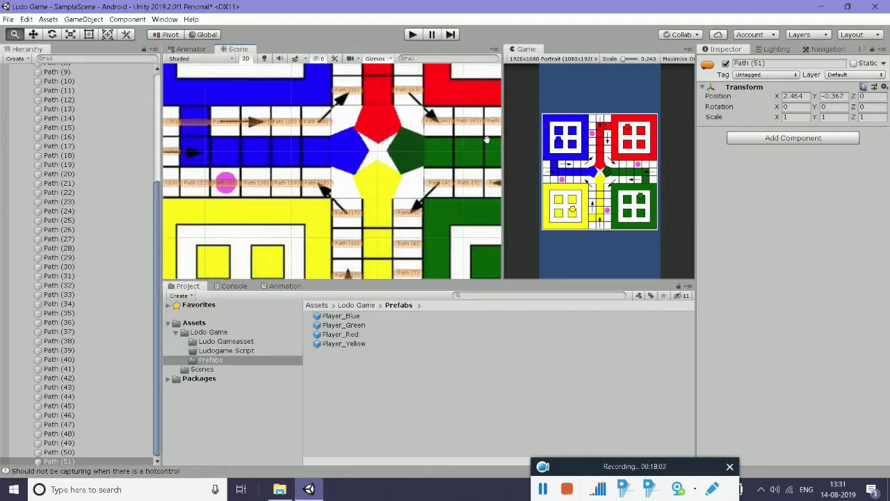
pyautogui.scroll(3, 366, 133)
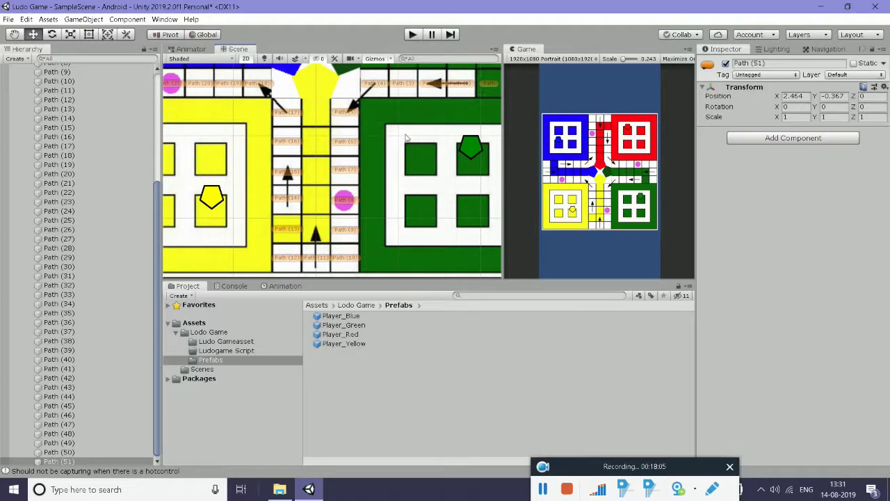
pyautogui.scroll(2, 398, 153)
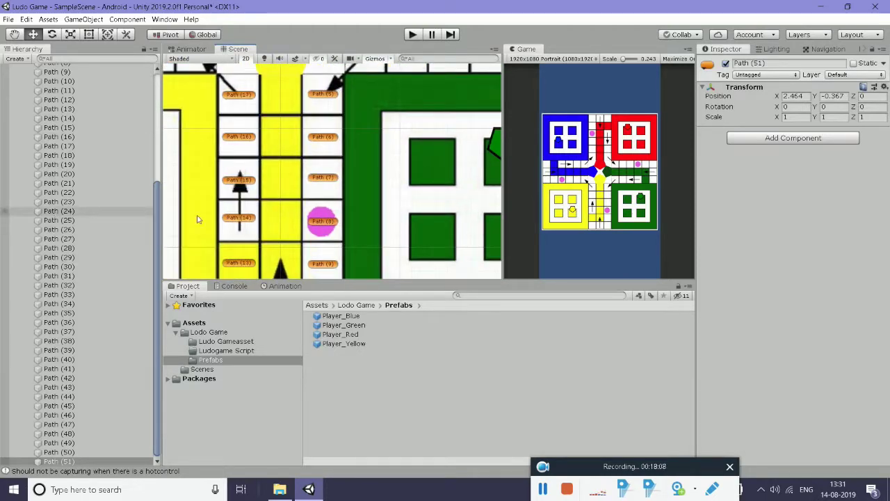
pyautogui.scroll(-2, 338, 234)
pyautogui.scroll(-2, 337, 236)
pyautogui.scroll(-2, 335, 240)
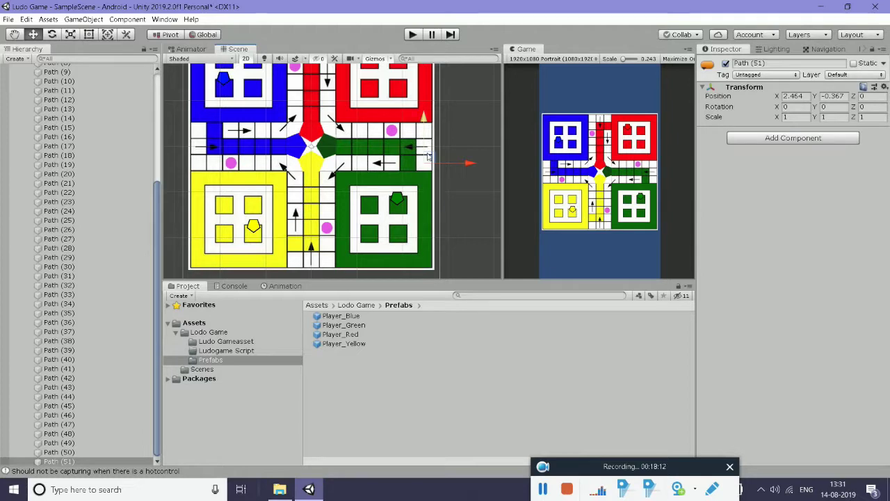
pyautogui.scroll(5, 63, 252)
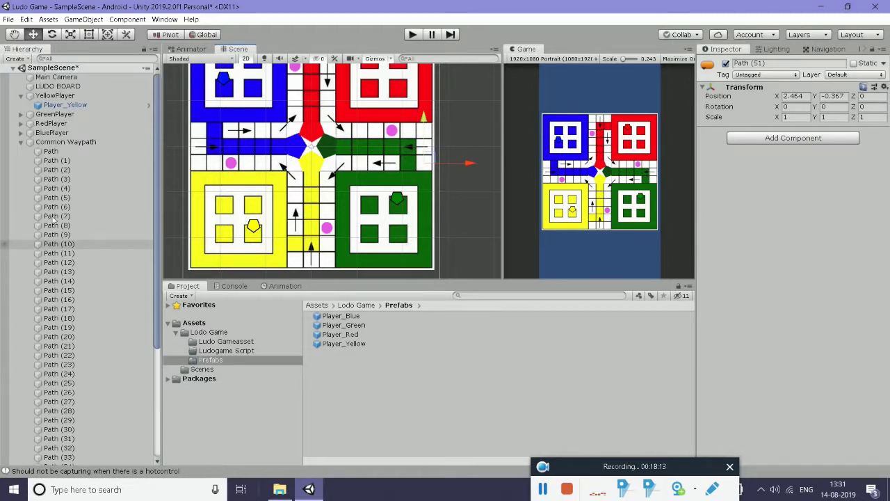
pyautogui.click(21, 142)
# Create an empty GameObject beside Common Waypath and begin naming it Yellow
pyautogui.rightClick(62, 180)
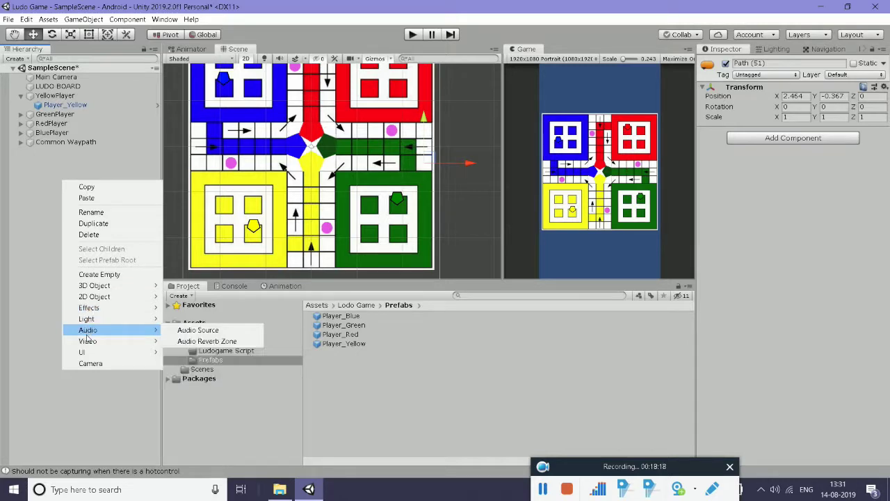
pyautogui.click(104, 280)
pyautogui.scroll(-5, 100, 193)
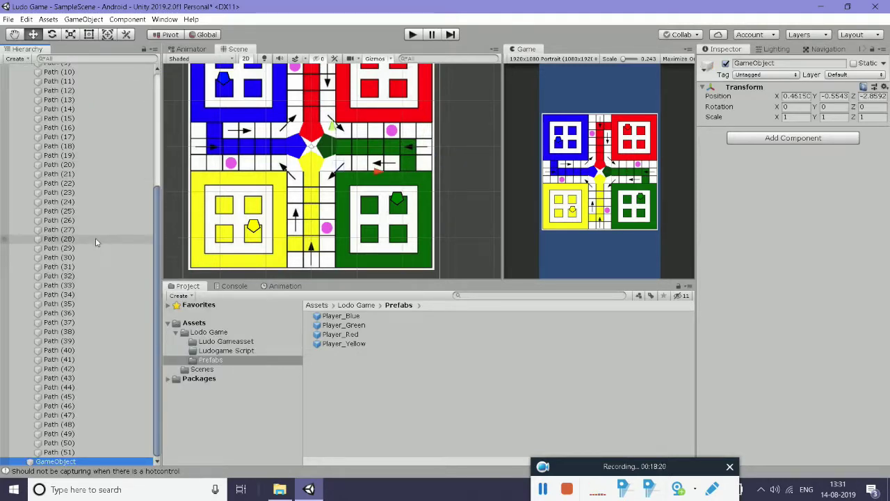
pyautogui.click(77, 244)
pyautogui.scroll(5, 76, 244)
pyautogui.scroll(-5, 24, 158)
pyautogui.click(21, 142)
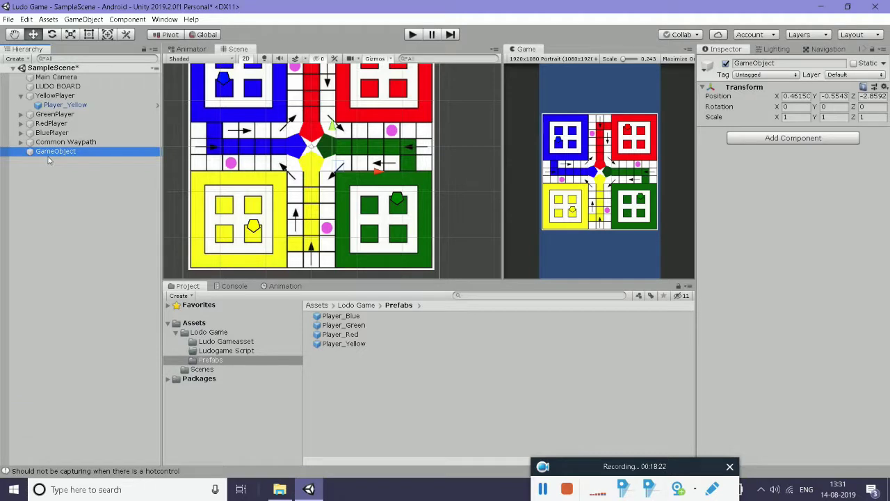
pyautogui.click(773, 63)
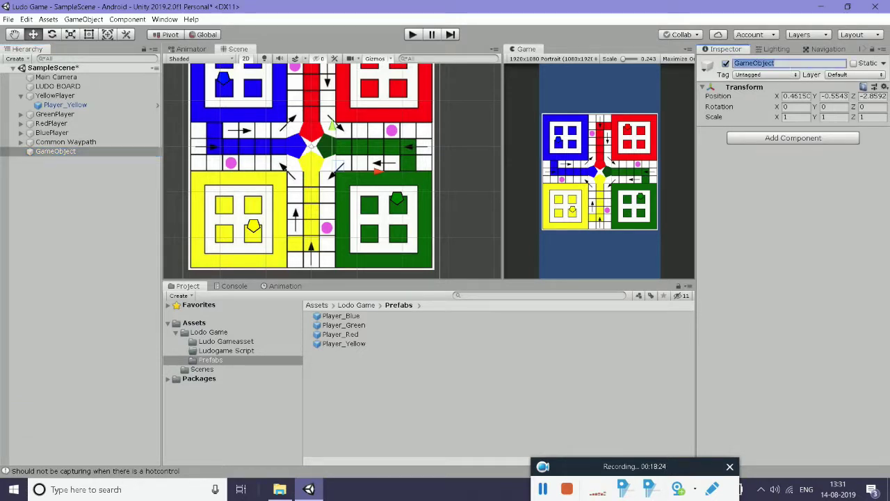
pyautogui.write('YellowFinishingl')
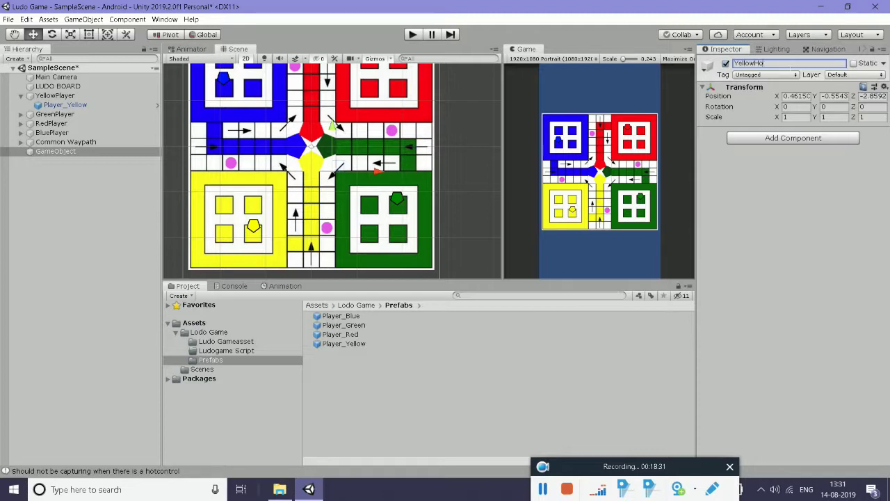
# Rename the empty object to YellowFinishingline and duplicate it three times
pyautogui.write('m')
pyautogui.write('o')
pyautogui.write('ine')
pyautogui.press('Return')
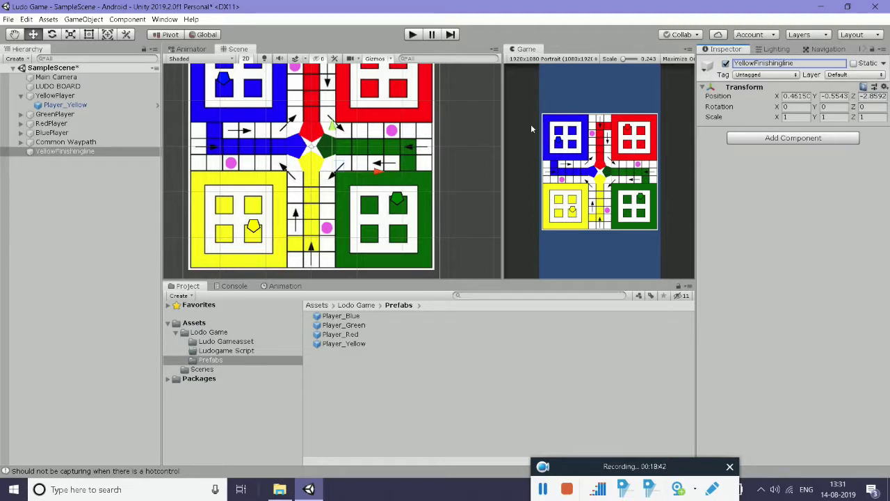
pyautogui.click(56, 152)
pyautogui.hotkey('ctrl', 'd')
pyautogui.hotkey('ctrl', 'd')
pyautogui.hotkey('ctrl', 'd')
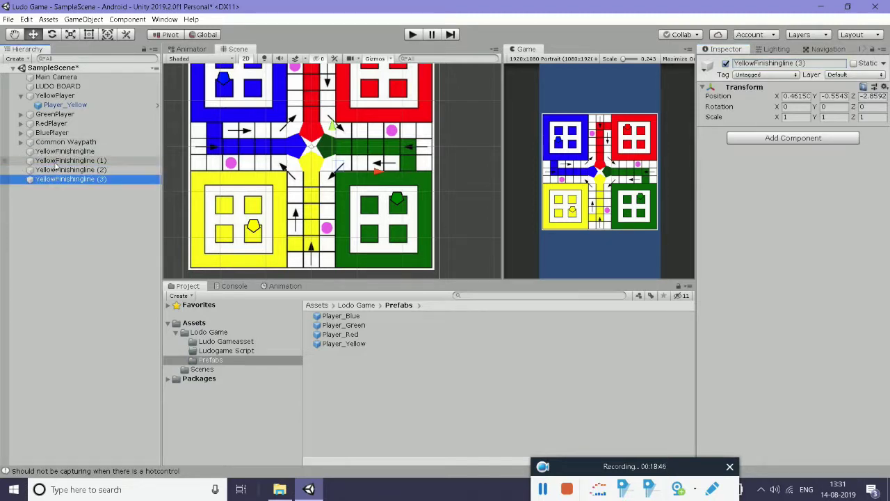
# Rename the three copies RedFinishingline, GreenFinishingline and BlueFinishingline
pyautogui.click(56, 161)
pyautogui.moveTo(756, 63); pyautogui.dragTo(734, 64)
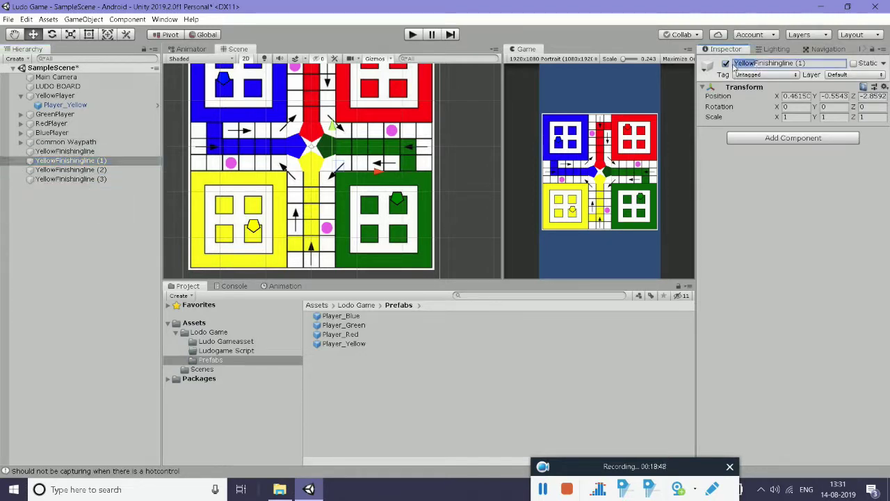
pyautogui.write('Red')
pyautogui.press('Return')
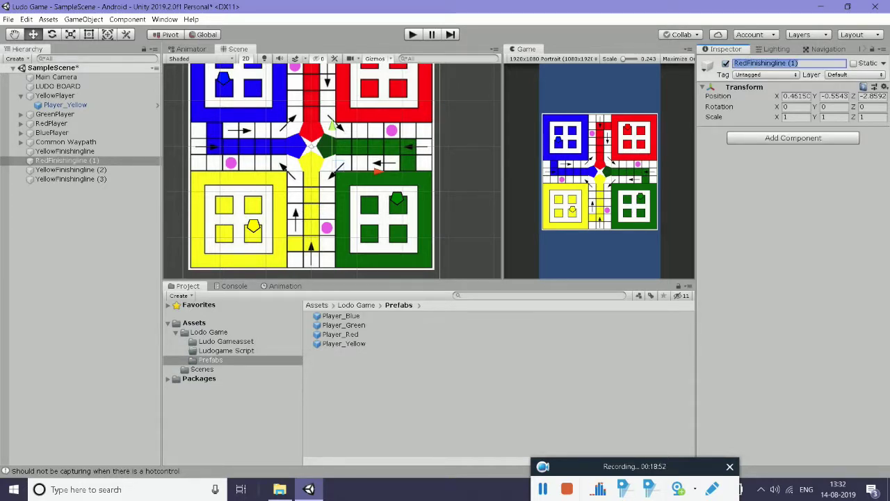
pyautogui.press('Return')
pyautogui.click(73, 170)
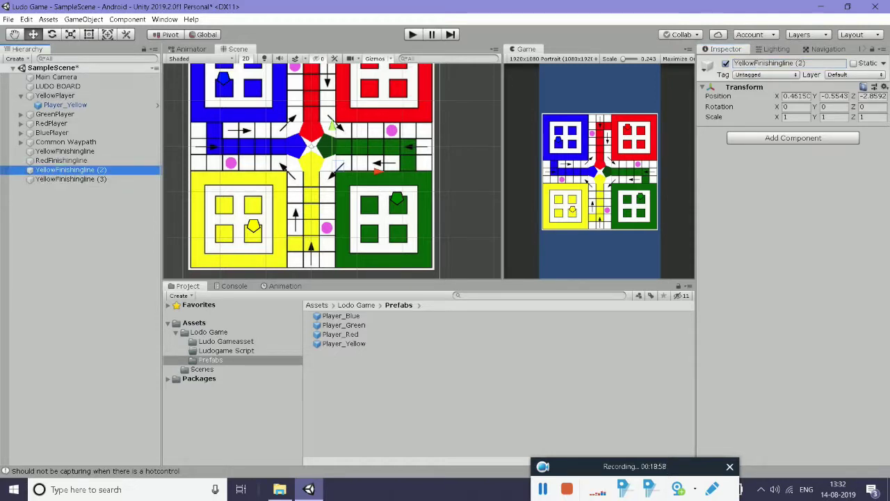
pyautogui.moveTo(755, 63); pyautogui.dragTo(725, 64)
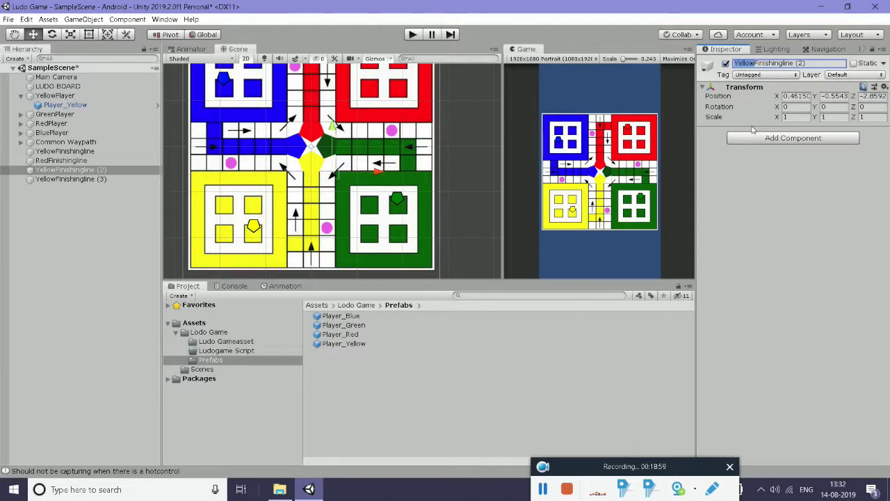
pyautogui.write('Green')
pyautogui.click(69, 179)
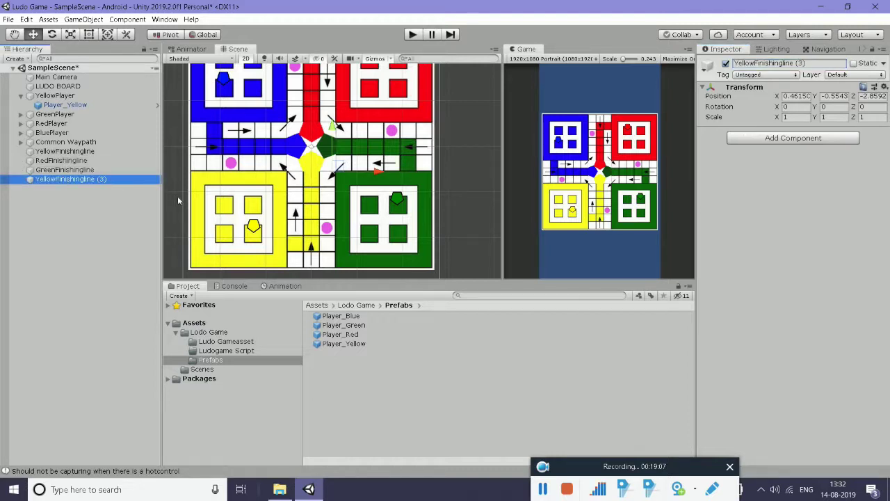
pyautogui.moveTo(757, 63); pyautogui.dragTo(734, 63)
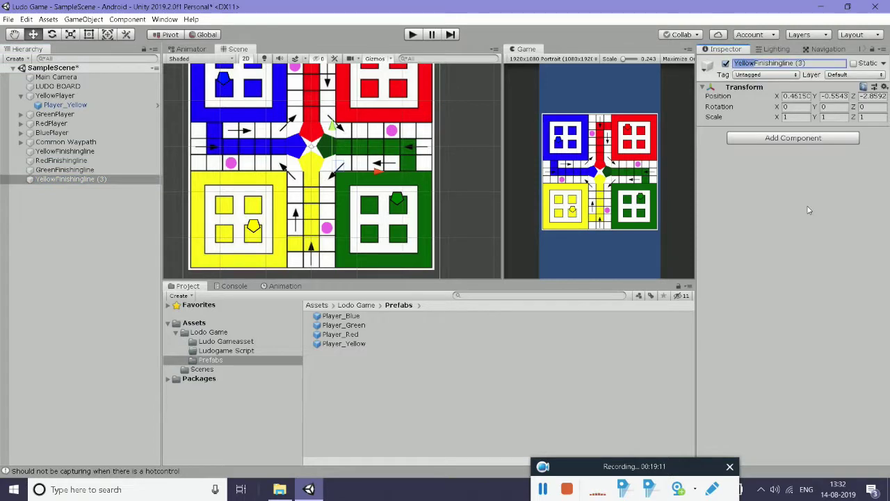
pyautogui.write('Blue')
pyautogui.press('Return')
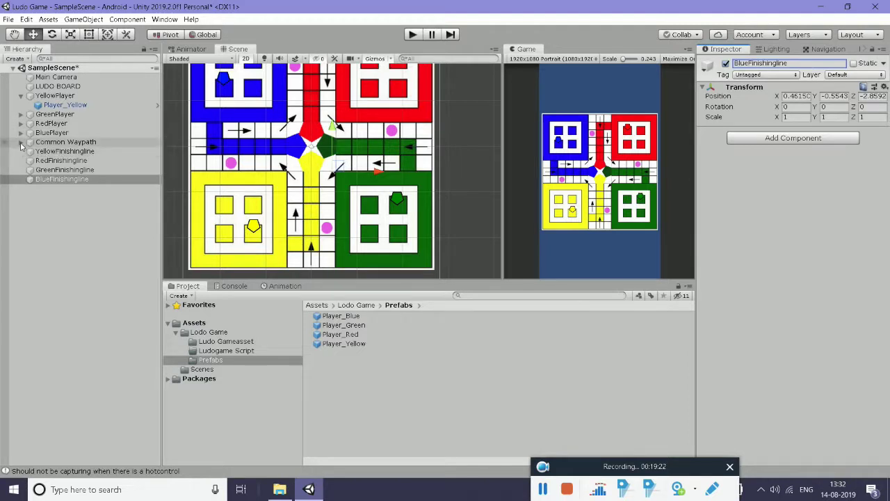
# Duplicate Common Waypath's Path (51) into Path (52) and move it under YellowFinishingline
pyautogui.click(21, 143)
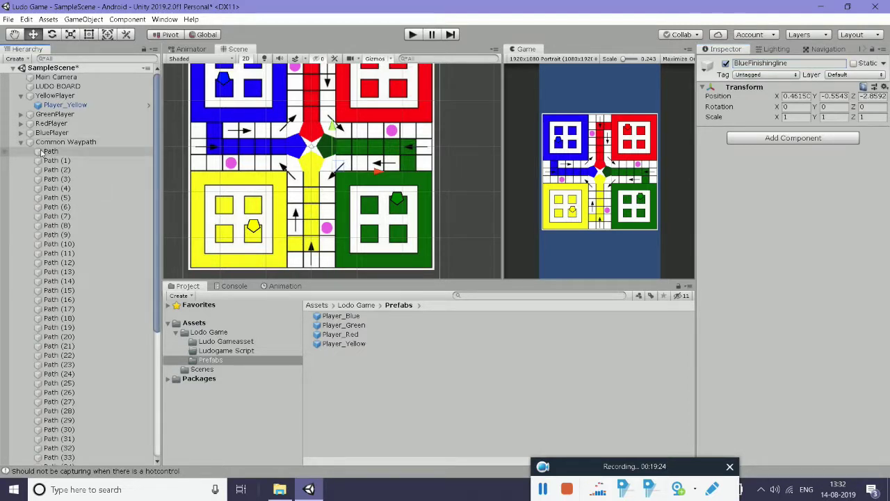
pyautogui.scroll(-5, 49, 157)
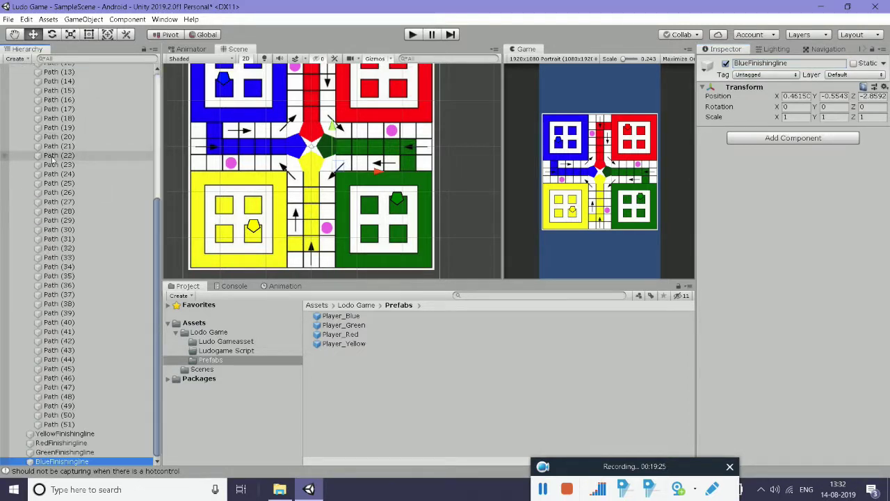
pyautogui.click(69, 424)
pyautogui.hotkey('ctrl', 'd')
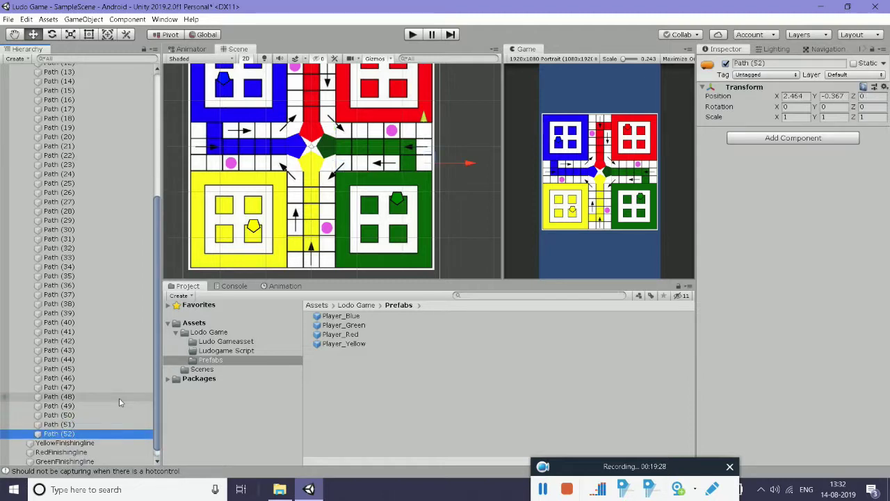
pyautogui.moveTo(58, 425); pyautogui.dragTo(62, 435)
pyautogui.scroll(5, 56, 216)
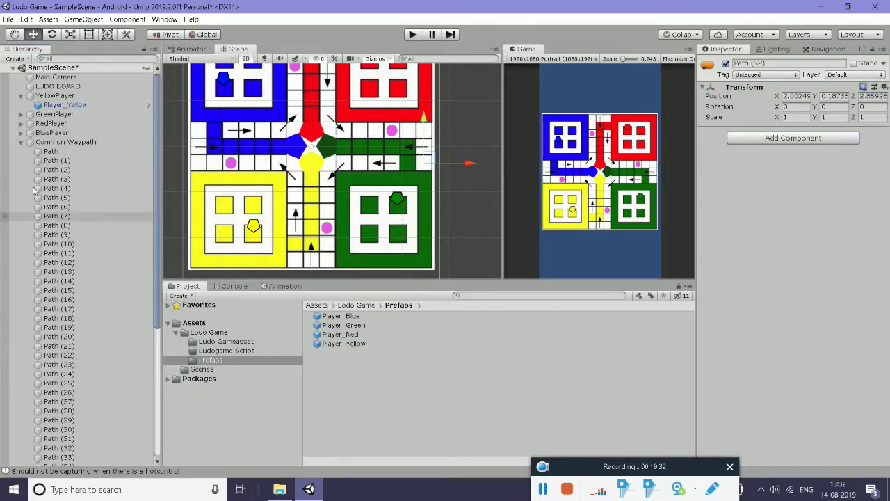
pyautogui.click(21, 142)
# Position Path (52) on the first cell of the yellow home column
pyautogui.click(65, 179)
pyautogui.click(61, 161)
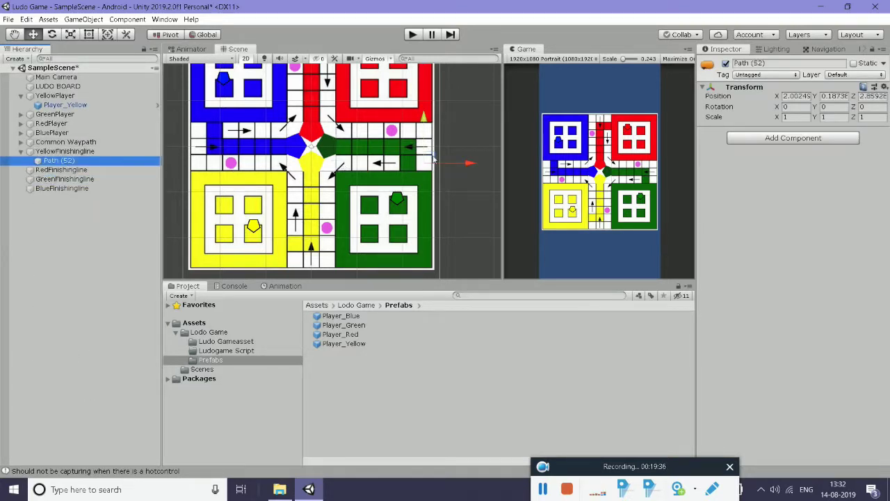
pyautogui.scroll(3, 432, 159)
pyautogui.moveTo(498, 155); pyautogui.dragTo(512, 124, button='middle')
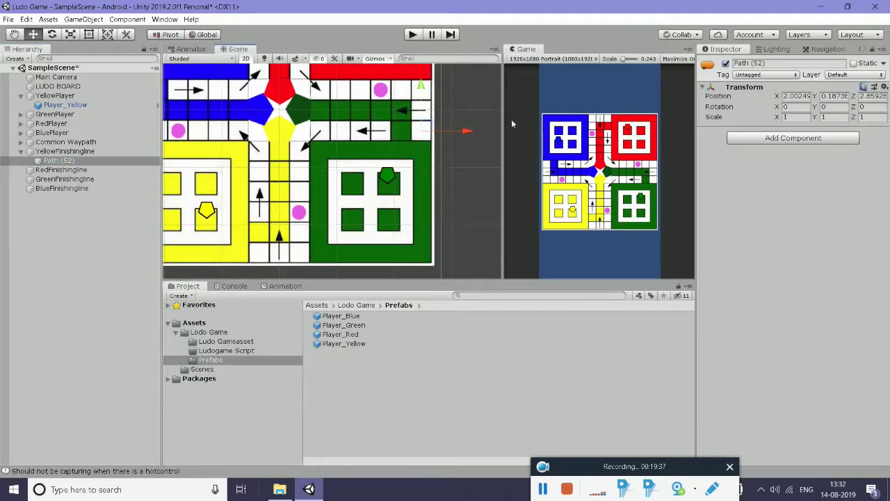
pyautogui.moveTo(471, 132); pyautogui.dragTo(307, 133)
pyautogui.moveTo(276, 98); pyautogui.dragTo(276, 215)
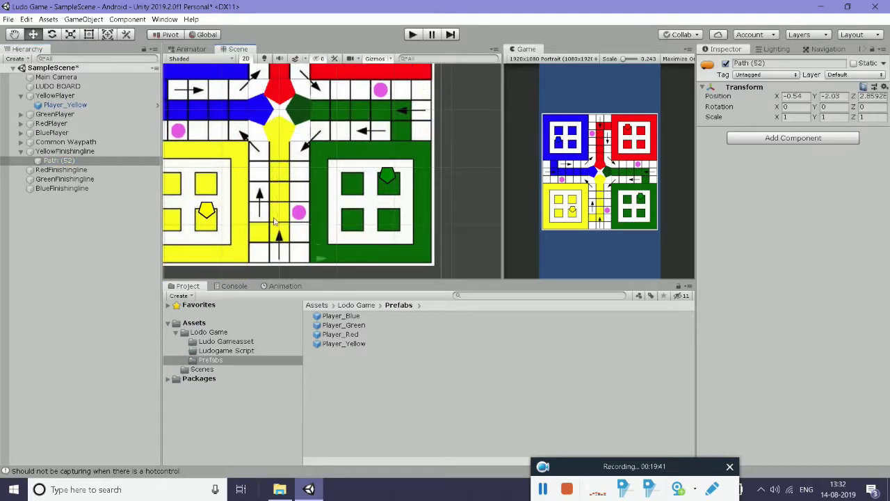
pyautogui.scroll(2, 318, 247)
pyautogui.scroll(2, 318, 247)
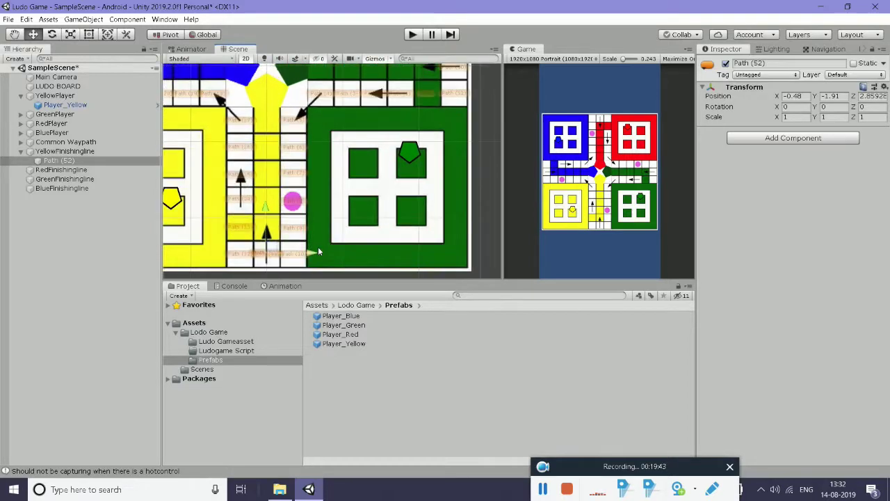
pyautogui.scroll(2, 316, 262)
pyautogui.scroll(1, 357, 216)
pyautogui.moveTo(326, 222); pyautogui.dragTo(357, 231, button='middle')
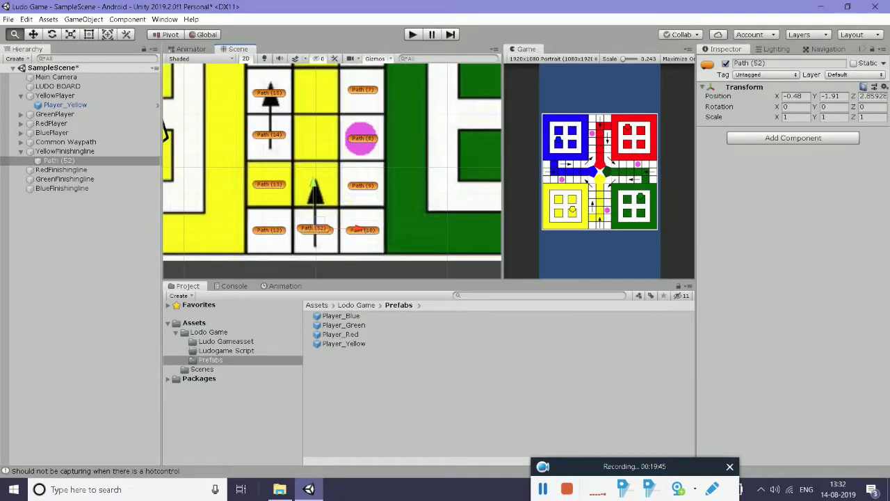
pyautogui.moveTo(314, 186); pyautogui.dragTo(323, 145)
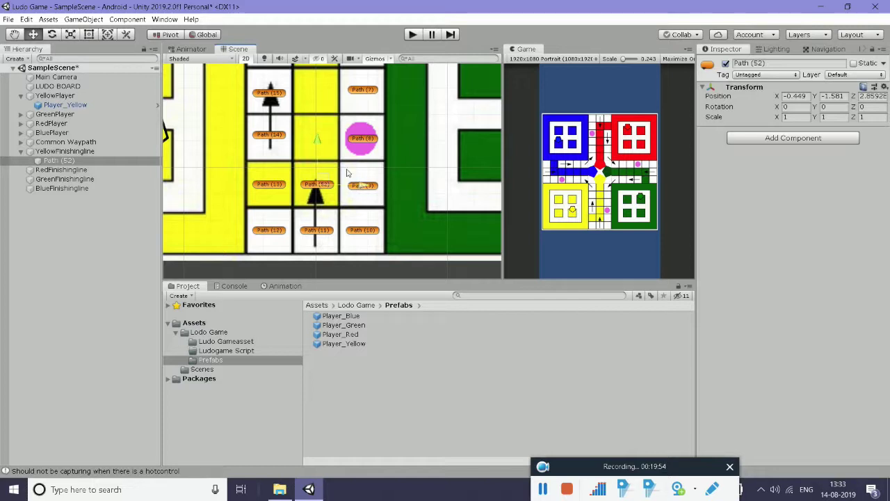
pyautogui.hotkey('ctrl', 'd')
# Step Path (53), Path (54) and Path (55) one cell each up the yellow column
pyautogui.moveTo(316, 141); pyautogui.dragTo(326, 96)
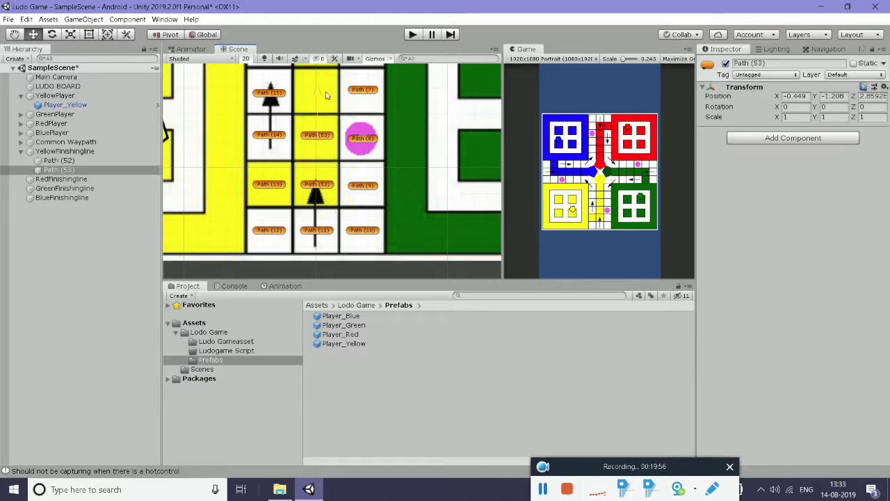
pyautogui.moveTo(327, 96); pyautogui.dragTo(322, 174, button='middle')
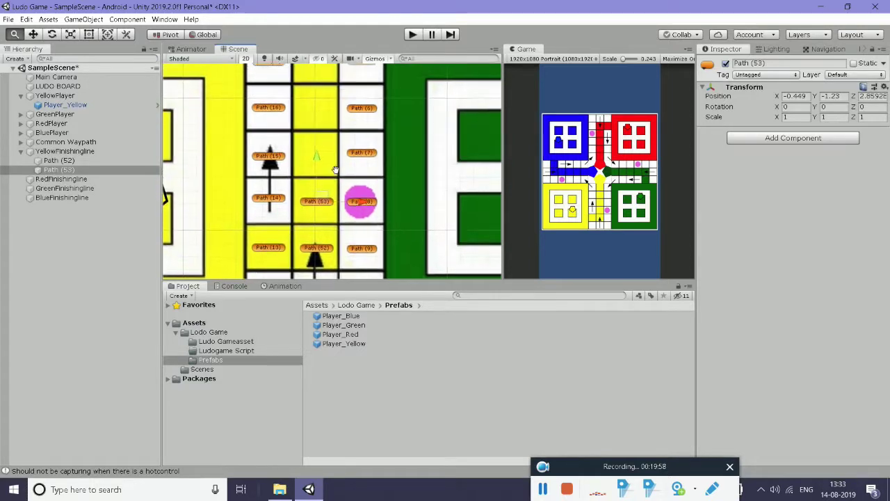
pyautogui.hotkey('ctrl', 'd')
pyautogui.moveTo(315, 150); pyautogui.dragTo(322, 113)
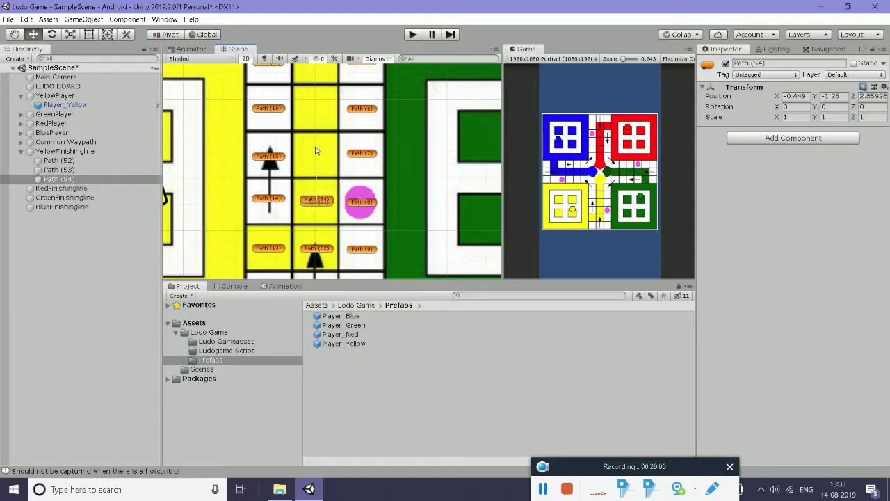
pyautogui.moveTo(322, 113); pyautogui.dragTo(331, 197, button='middle')
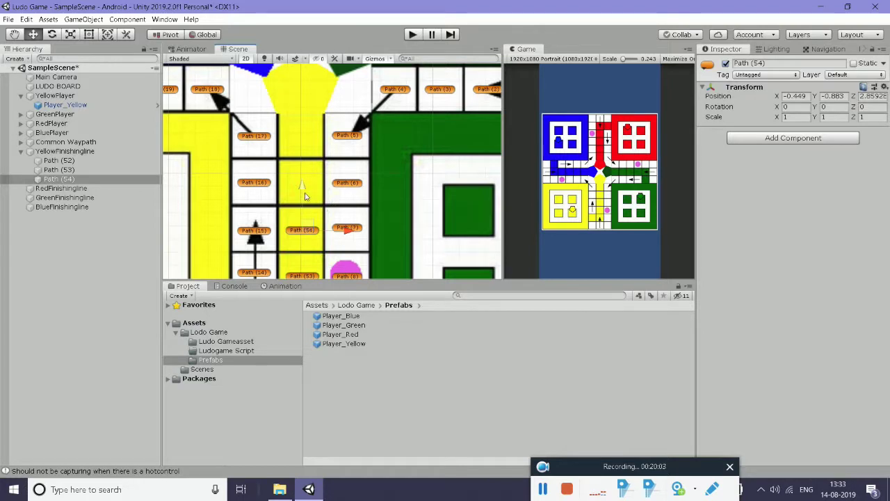
pyautogui.hotkey('ctrl', 'd')
pyautogui.moveTo(305, 197); pyautogui.dragTo(304, 145)
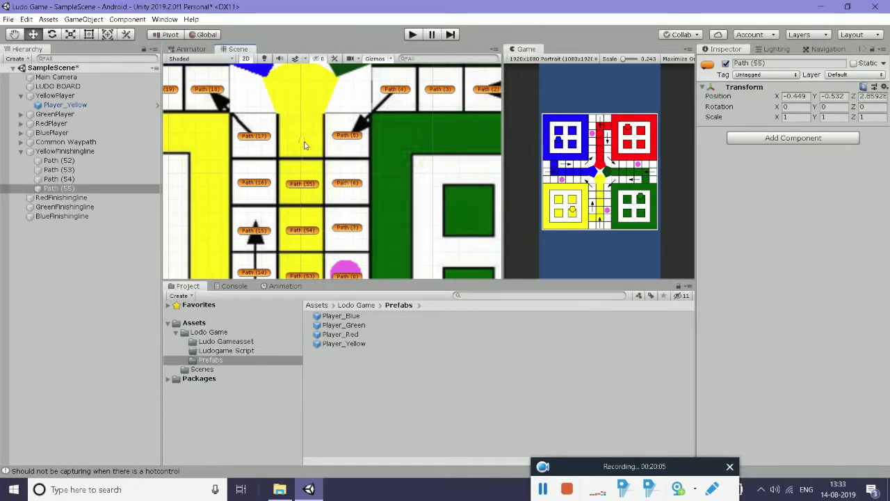
# Add Path (56) on the last yellow cell and Path (57) on the yellow centre triangle
pyautogui.moveTo(304, 145); pyautogui.dragTo(313, 186, button='middle')
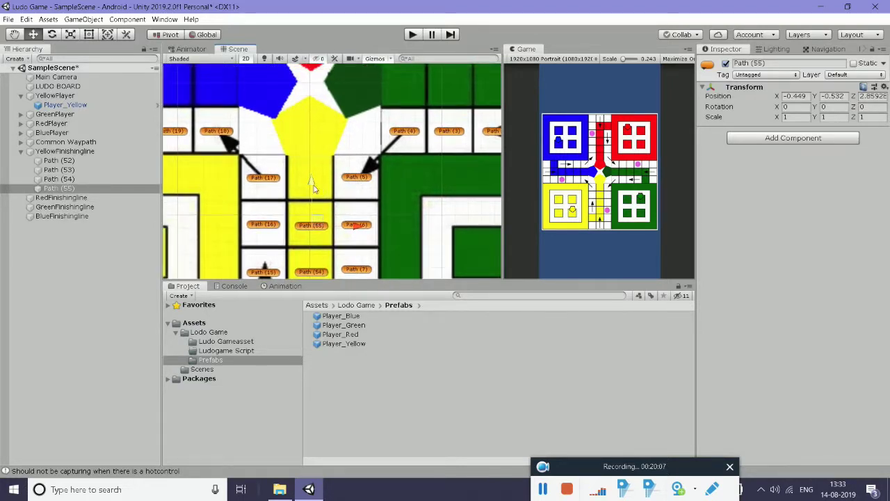
pyautogui.hotkey('ctrl', 'd')
pyautogui.moveTo(313, 187); pyautogui.dragTo(313, 141)
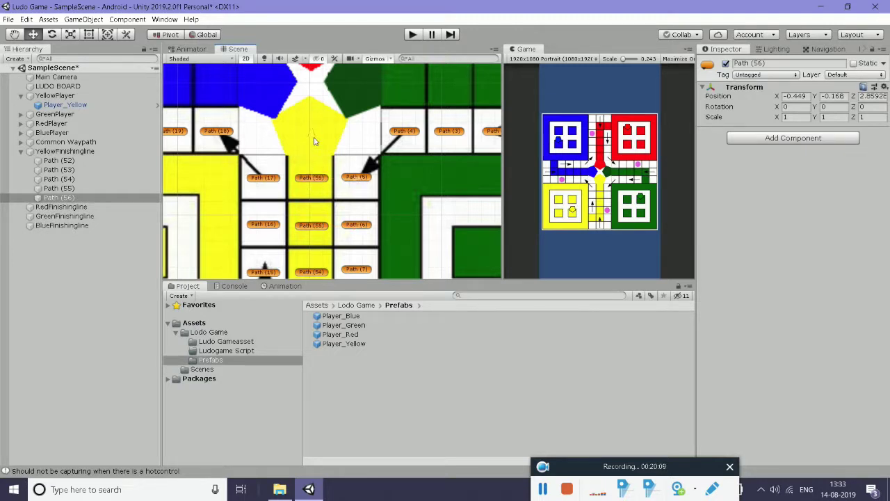
pyautogui.moveTo(315, 137); pyautogui.dragTo(319, 181, button='middle')
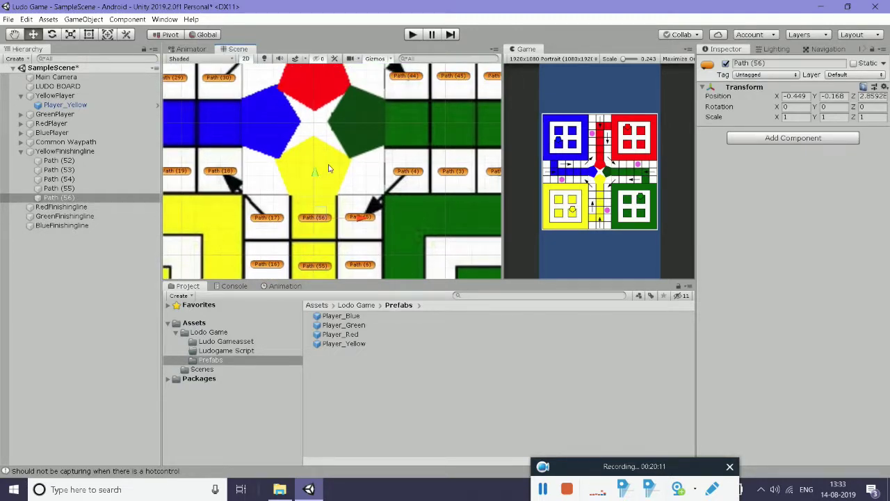
pyautogui.hotkey('ctrl', 'd')
pyautogui.moveTo(313, 174); pyautogui.dragTo(326, 127)
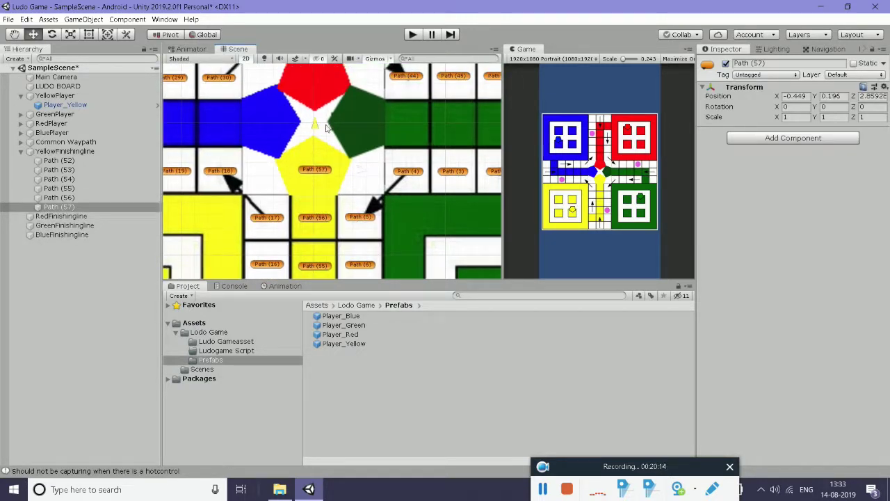
pyautogui.scroll(-2, 352, 170)
pyautogui.scroll(-2, 351, 174)
pyautogui.scroll(2, 354, 209)
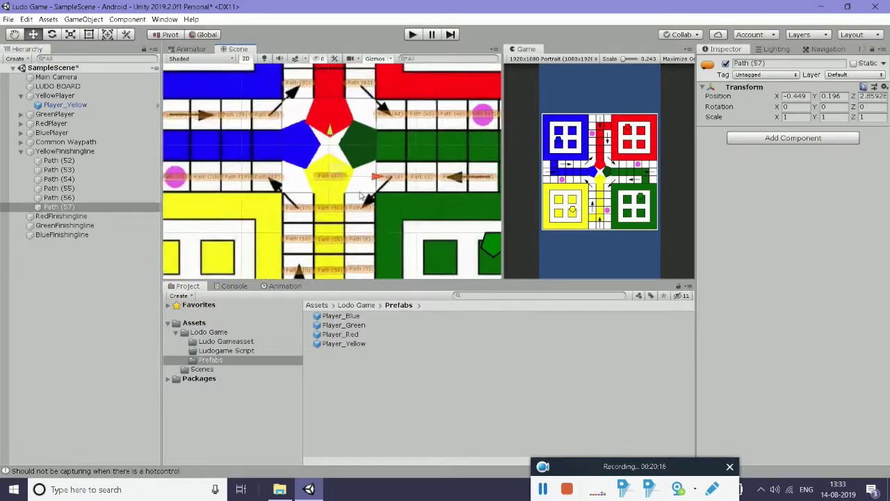
pyautogui.scroll(2, 355, 229)
pyautogui.moveTo(355, 229); pyautogui.dragTo(327, 198, button='middle')
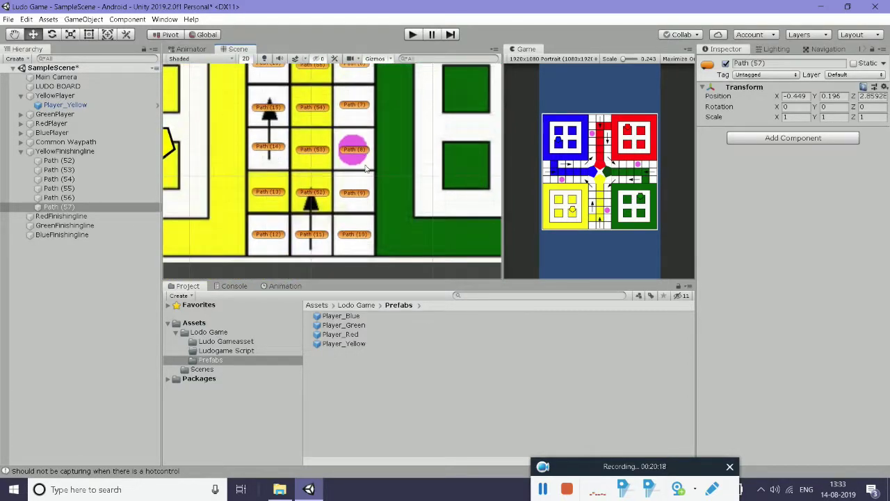
pyautogui.moveTo(313, 197); pyautogui.dragTo(341, 266, button='middle')
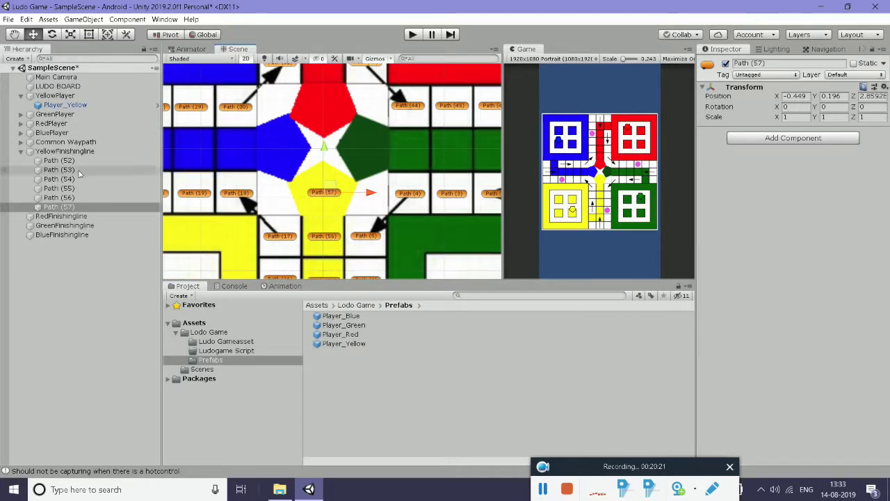
pyautogui.click(21, 151)
# Copy Path (57) twice, move Path (59) into RedFinishingline, and delete the stray Path (58)
pyautogui.click(21, 152)
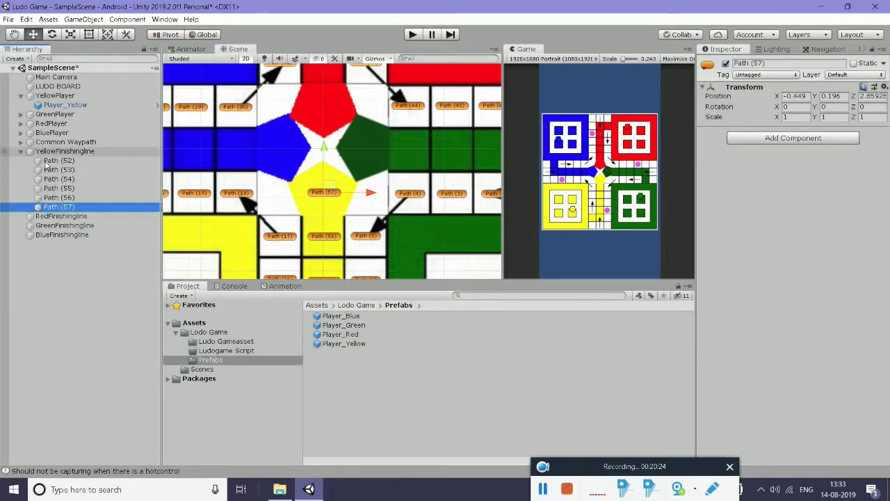
pyautogui.click(69, 215)
pyautogui.click(68, 207)
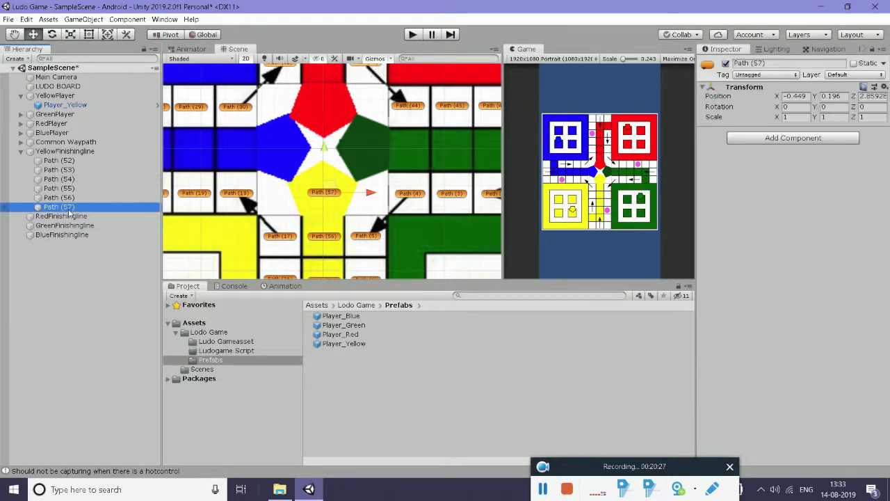
pyautogui.hotkey('ctrl', 'd')
pyautogui.click(68, 216)
pyautogui.hotkey('ctrl', 'd')
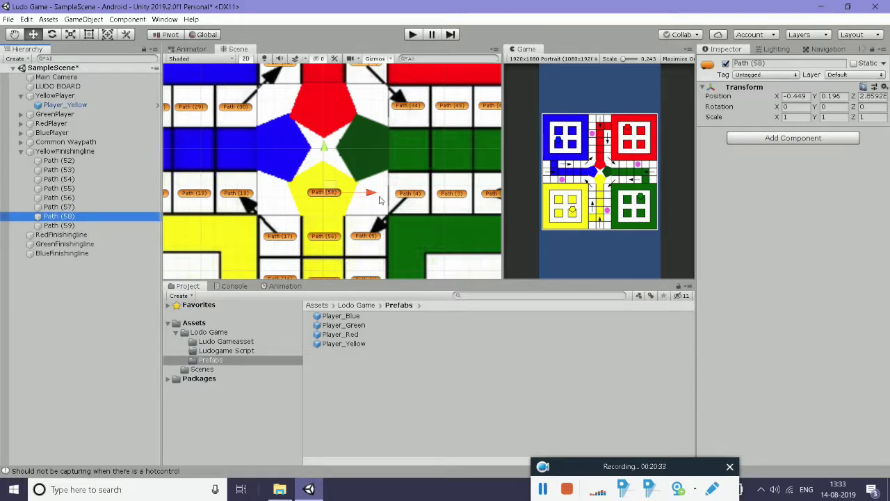
pyautogui.moveTo(59, 225); pyautogui.dragTo(62, 235)
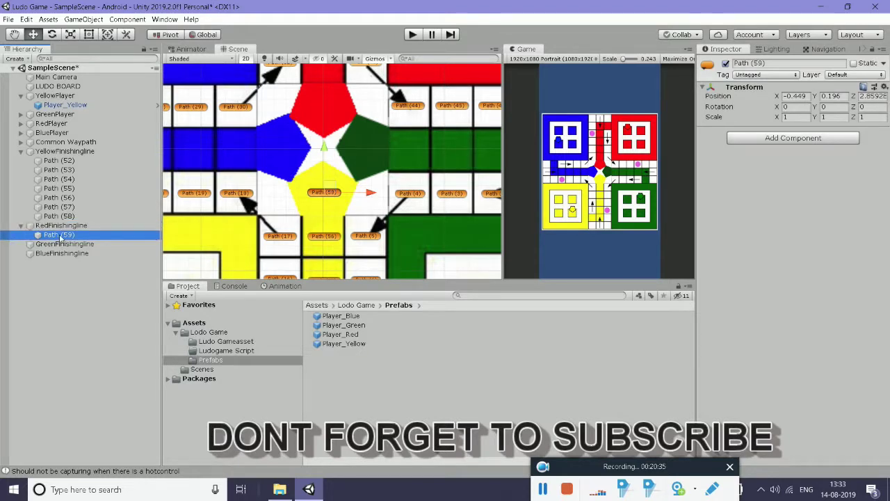
pyautogui.click(59, 216)
pyautogui.moveTo(375, 194); pyautogui.dragTo(418, 191)
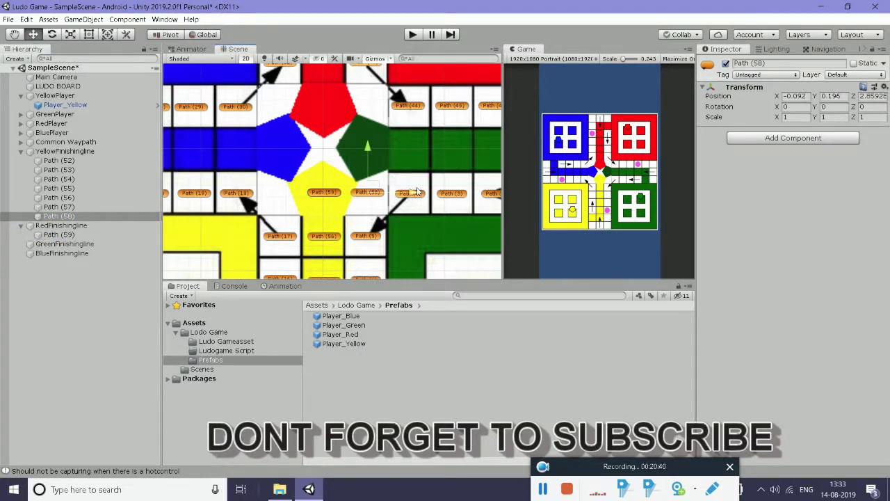
pyautogui.press('Delete')
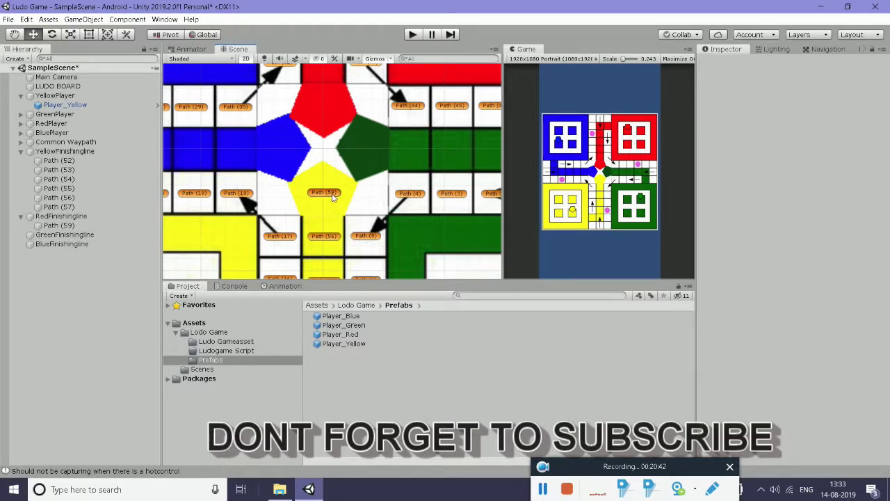
# Restore the accidentally deleted Path (59) and place it on the top red home square
pyautogui.click(332, 198)
pyautogui.moveTo(370, 195)
pyautogui.mouseDown()
pyautogui.moveTo(433, 199)
pyautogui.moveTo(407, 208)
pyautogui.mouseUp()
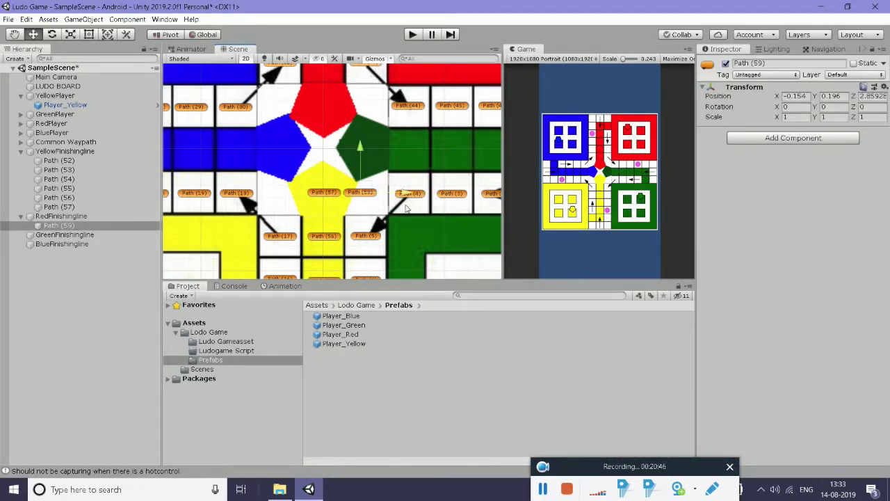
pyautogui.press('Delete')
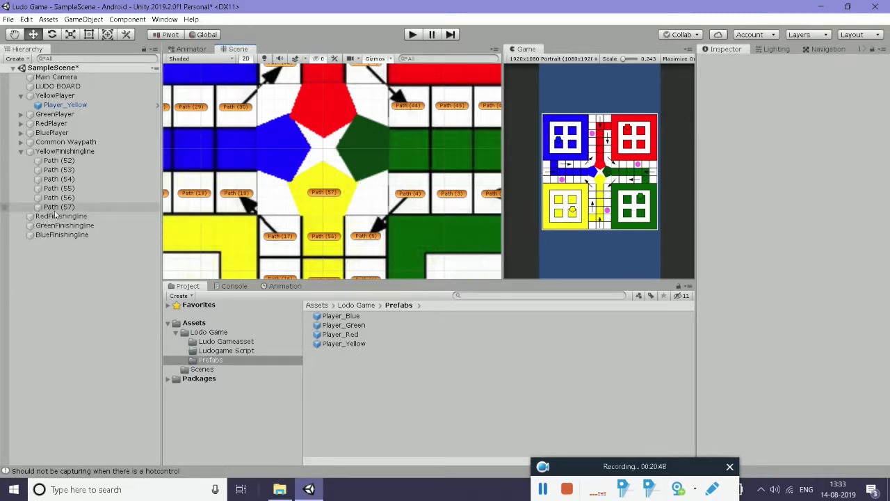
pyautogui.hotkey('ctrl', 'z')
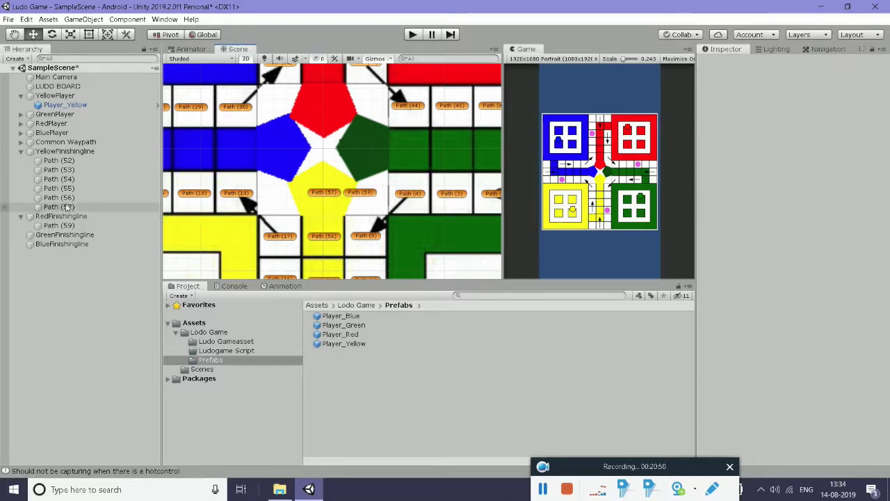
pyautogui.click(59, 226)
pyautogui.moveTo(359, 216); pyautogui.dragTo(356, 256, button='middle')
pyautogui.moveTo(356, 181); pyautogui.dragTo(357, 99)
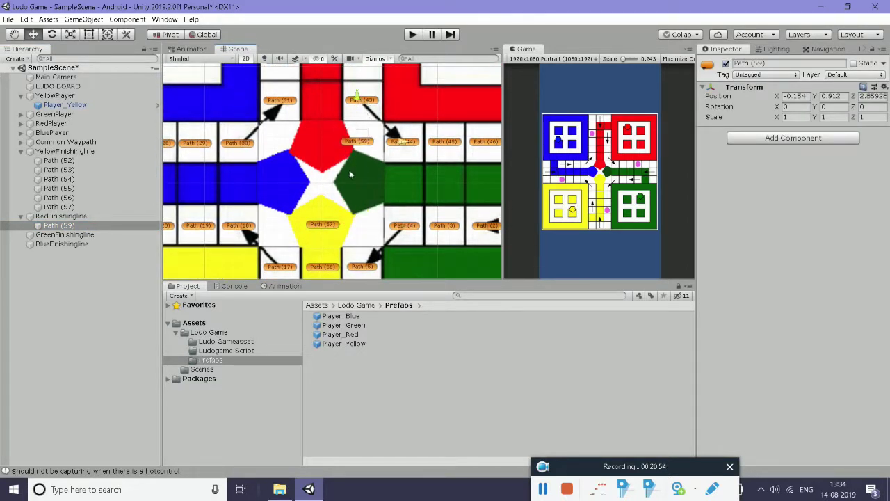
pyautogui.click(59, 207)
pyautogui.click(357, 230)
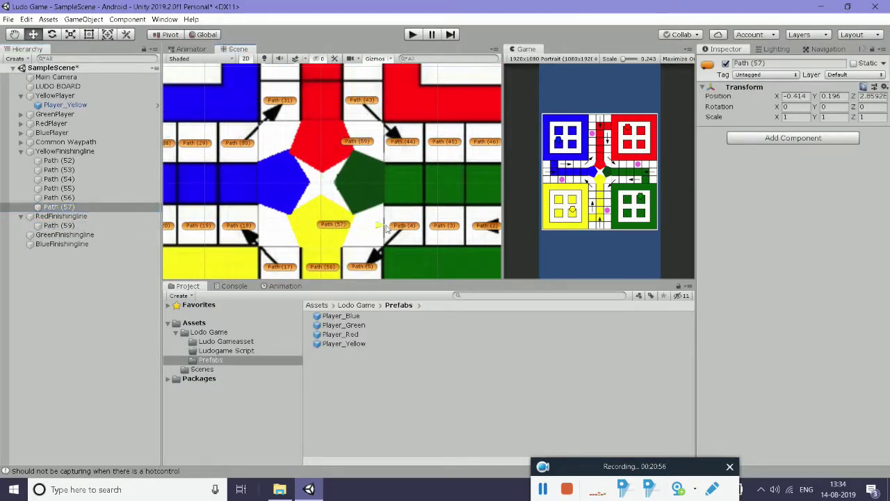
pyautogui.moveTo(357, 230); pyautogui.dragTo(349, 275, button='middle')
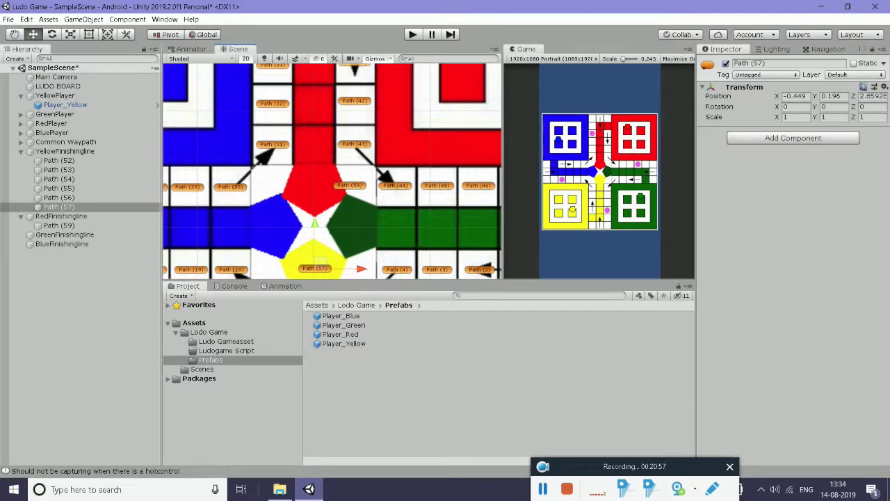
pyautogui.doubleClick(49, 225)
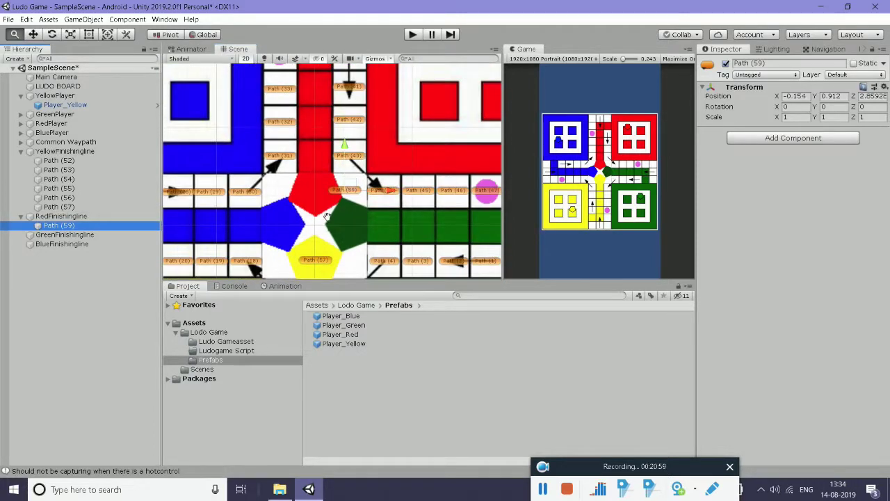
pyautogui.moveTo(388, 226); pyautogui.dragTo(321, 61)
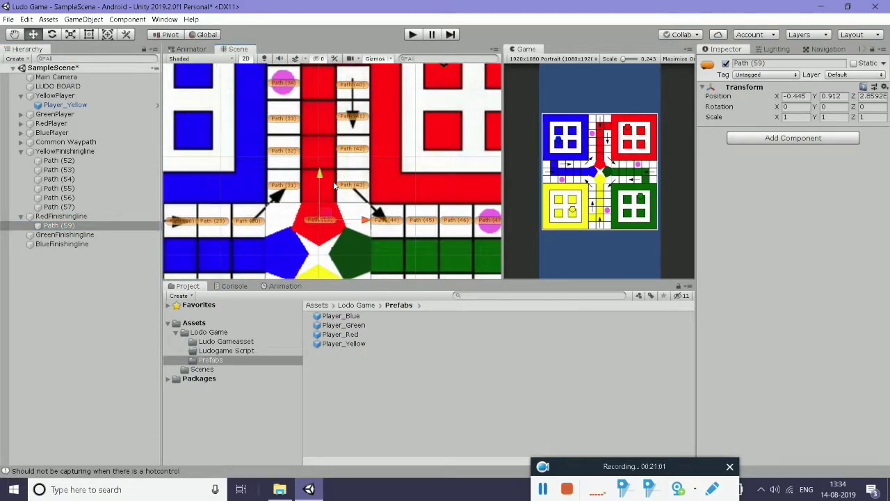
pyautogui.press('f')
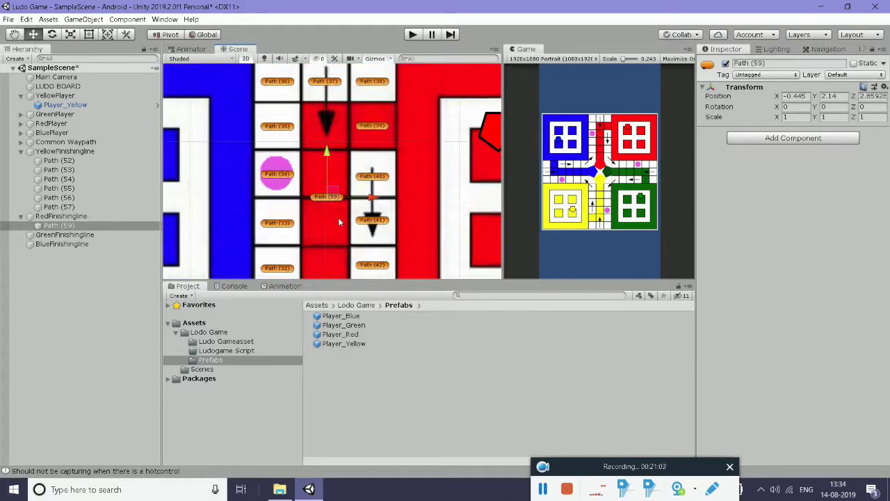
pyautogui.moveTo(320, 152); pyautogui.dragTo(322, 65)
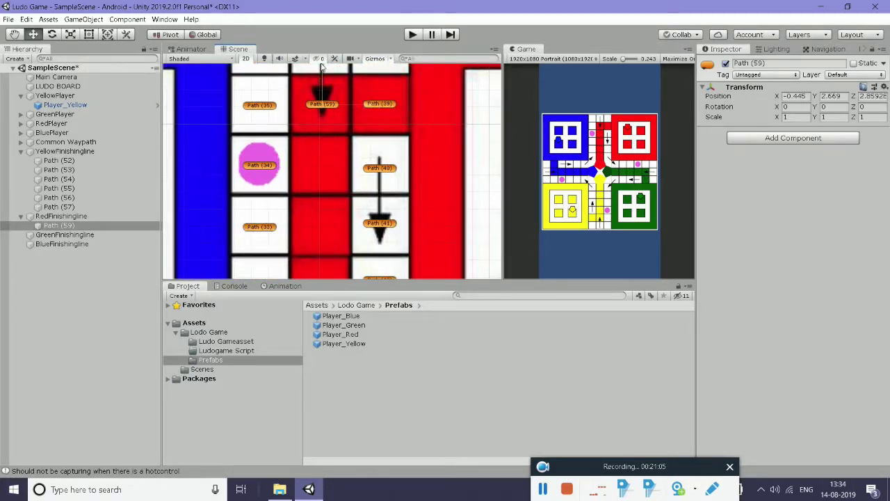
# Add Path (60) through Path (64), one square each down the red home column
pyautogui.scroll(-3, 359, 101)
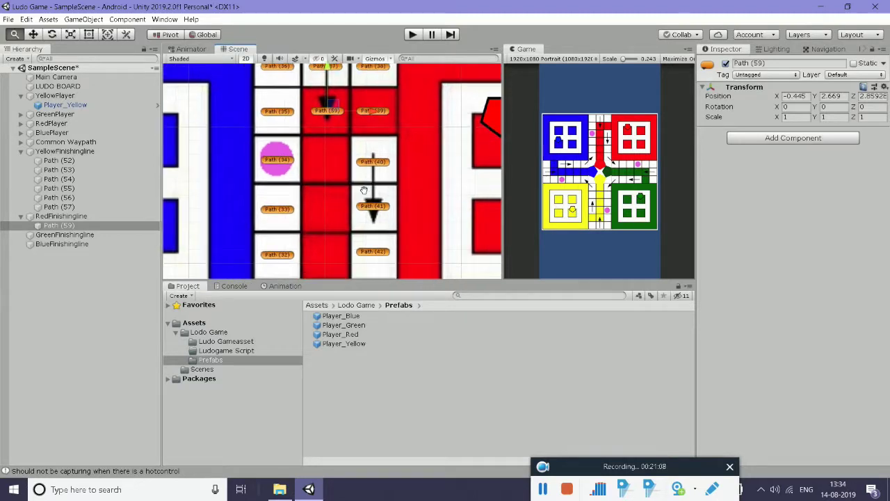
pyautogui.scroll(-2, 353, 172)
pyautogui.hotkey('ctrl', 'd')
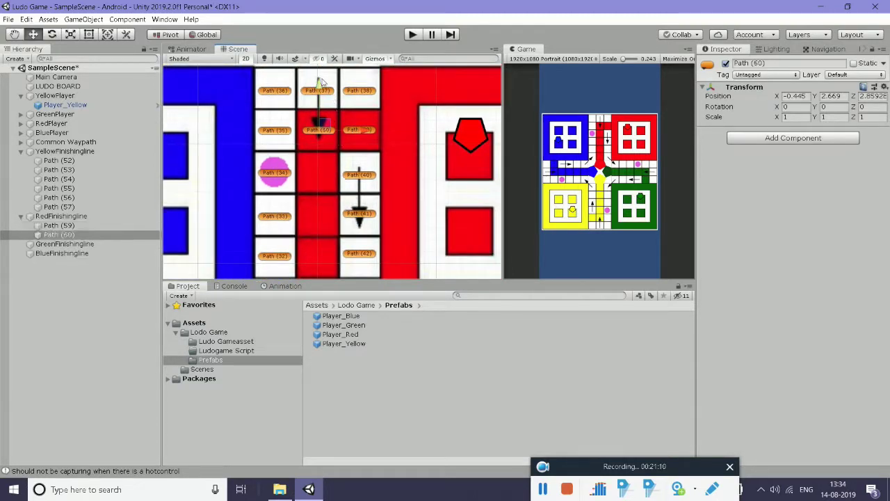
pyautogui.moveTo(318, 90); pyautogui.dragTo(318, 129)
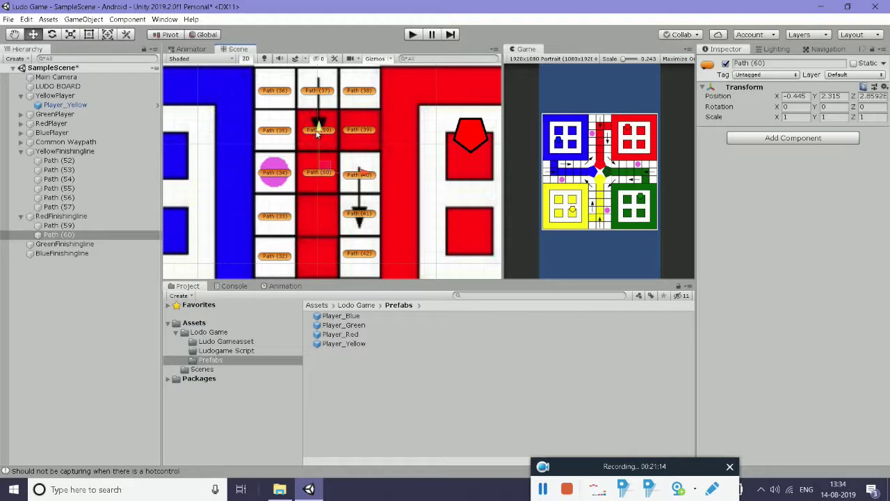
pyautogui.hotkey('ctrl', 'd')
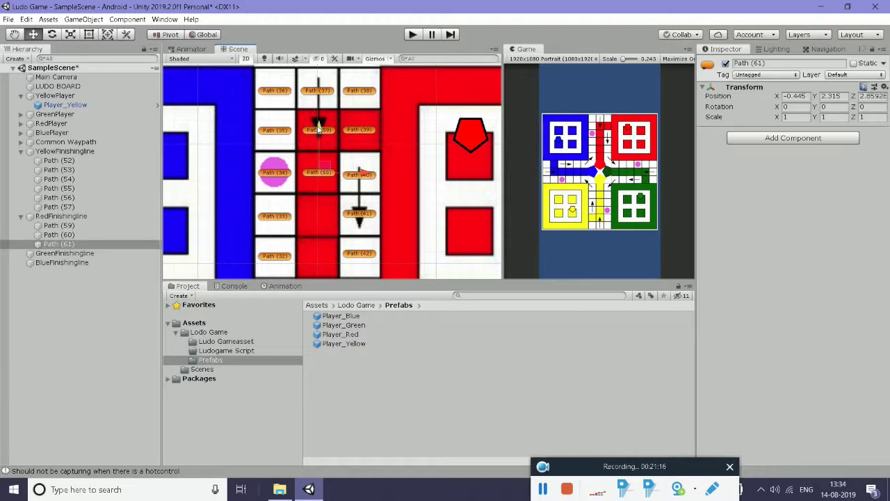
pyautogui.moveTo(318, 129); pyautogui.dragTo(318, 174)
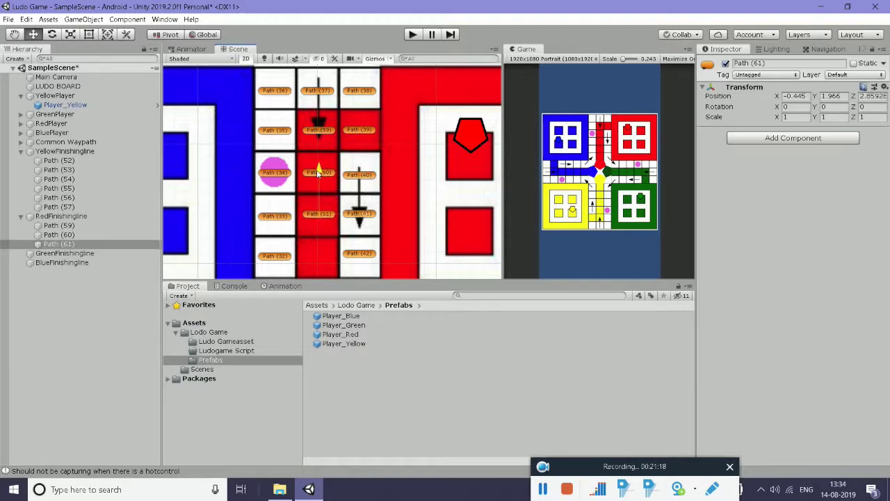
pyautogui.hotkey('ctrl', 'd')
pyautogui.moveTo(318, 174); pyautogui.dragTo(318, 217)
pyautogui.moveTo(327, 247); pyautogui.dragTo(329, 145, button='middle')
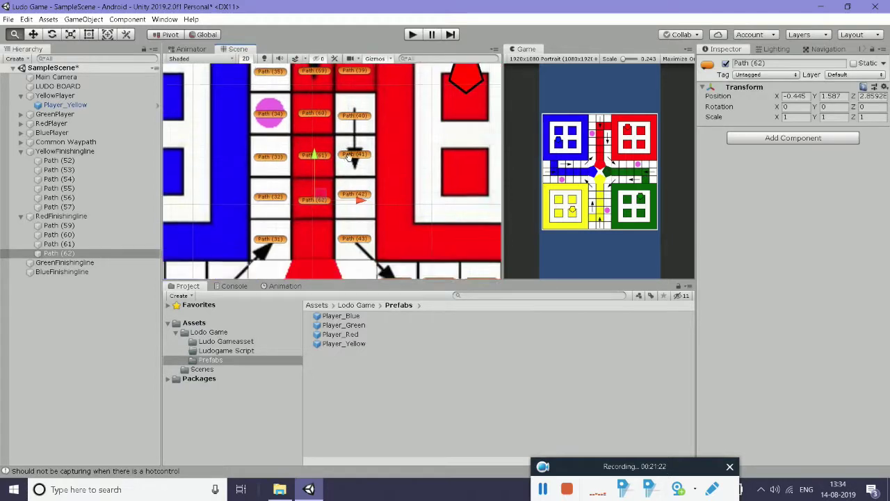
pyautogui.moveTo(317, 123); pyautogui.dragTo(313, 157)
pyautogui.hotkey('ctrl', 'd')
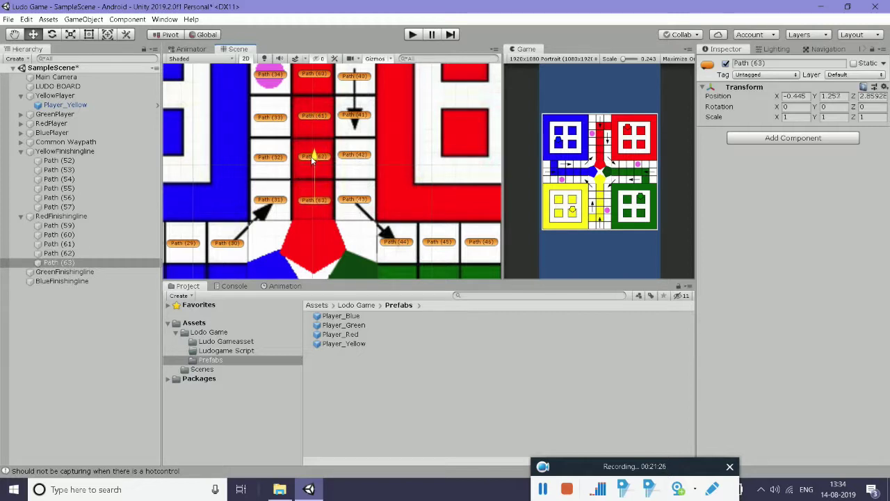
pyautogui.hotkey('ctrl', 'd')
pyautogui.moveTo(312, 155); pyautogui.dragTo(313, 198)
pyautogui.scroll(-4, 327, 197)
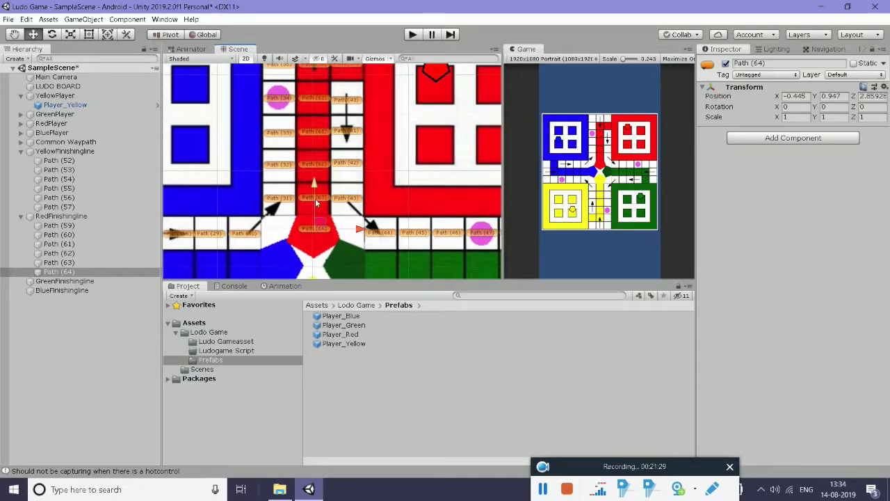
# Pan the Scene view to the green lane and duplicate Path (64) as Path (65)
pyautogui.scroll(1, 336, 196)
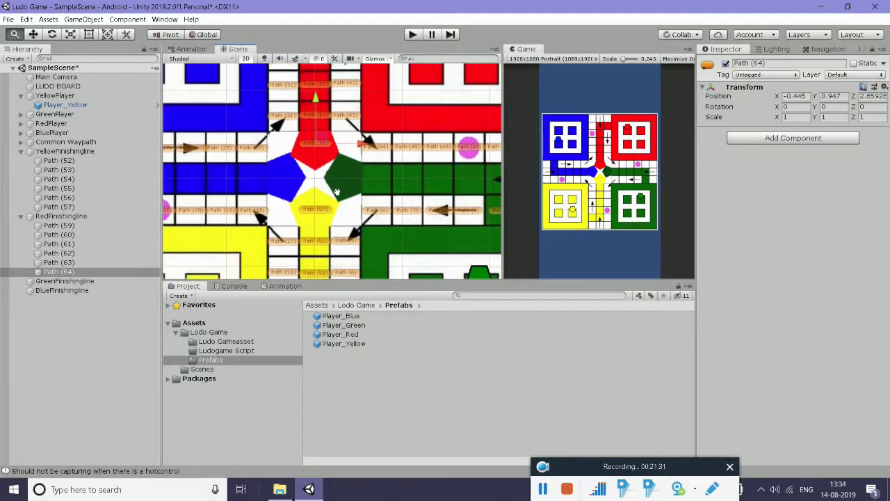
pyautogui.scroll(2, 336, 196)
pyautogui.scroll(2, 336, 195)
pyautogui.scroll(2, 336, 195)
pyautogui.moveTo(448, 198); pyautogui.dragTo(464, 167, button='middle')
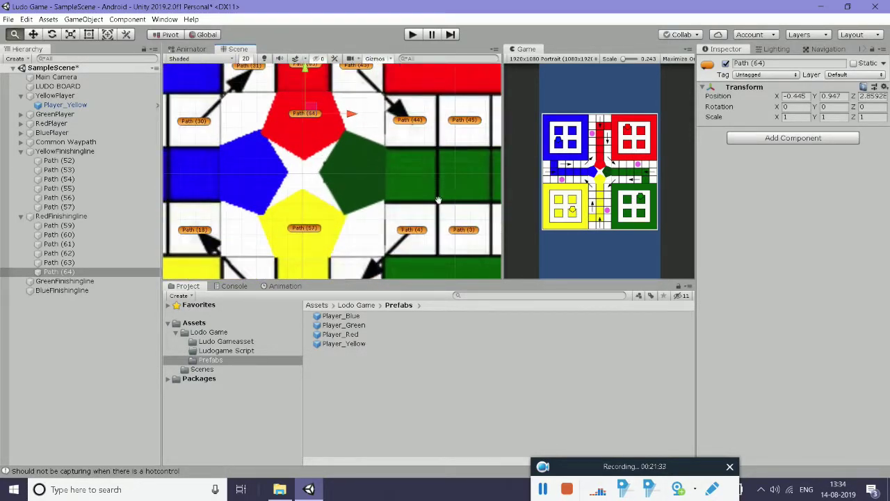
pyautogui.scroll(-2, 463, 167)
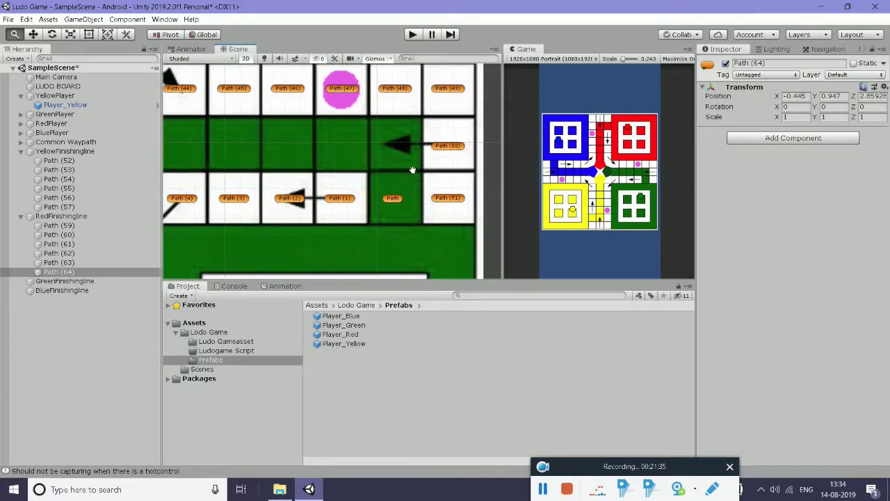
pyautogui.click(56, 271)
pyautogui.scroll(-1, 372, 193)
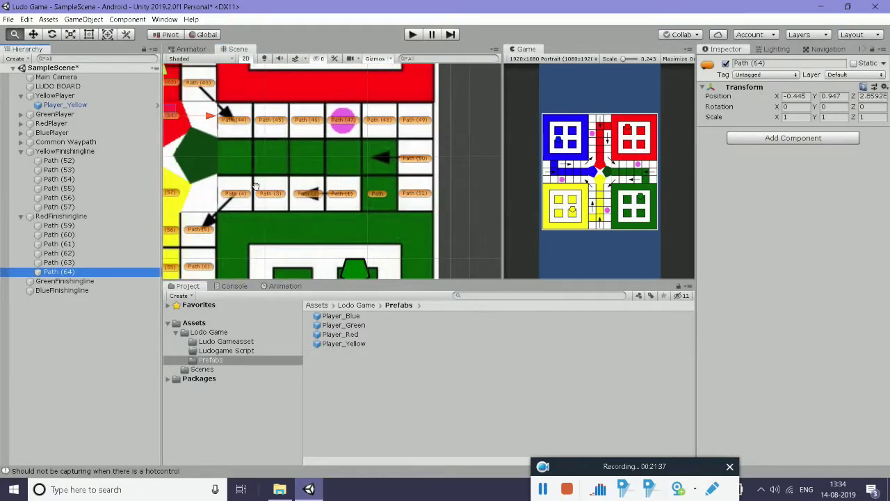
pyautogui.moveTo(372, 193); pyautogui.dragTo(440, 180, button='middle')
pyautogui.click(56, 271)
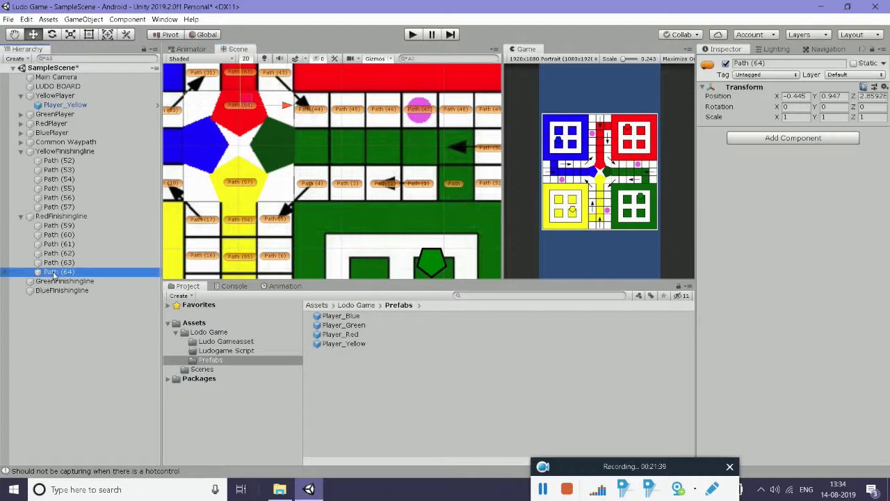
pyautogui.hotkey('ctrl', 'd')
# Move Path (65) into GreenFinishingline and centre it on the outer green home cell
pyautogui.moveTo(57, 281); pyautogui.dragTo(60, 292)
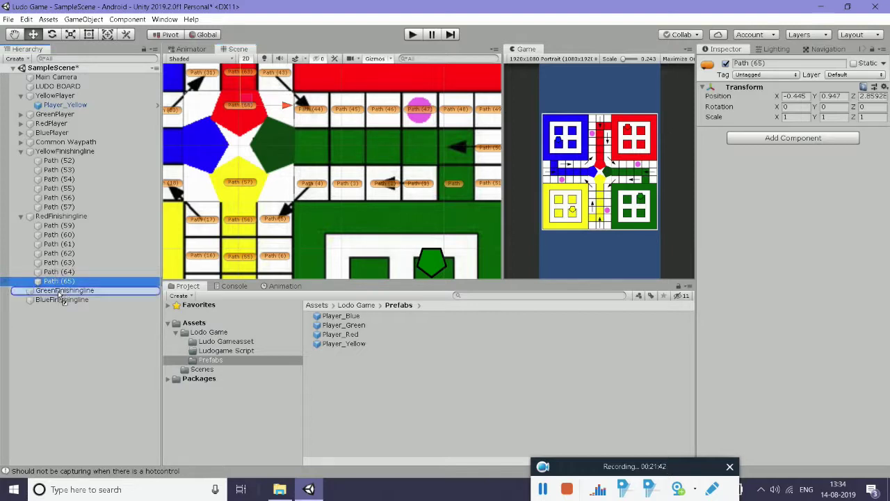
pyautogui.moveTo(285, 106); pyautogui.dragTo(477, 107)
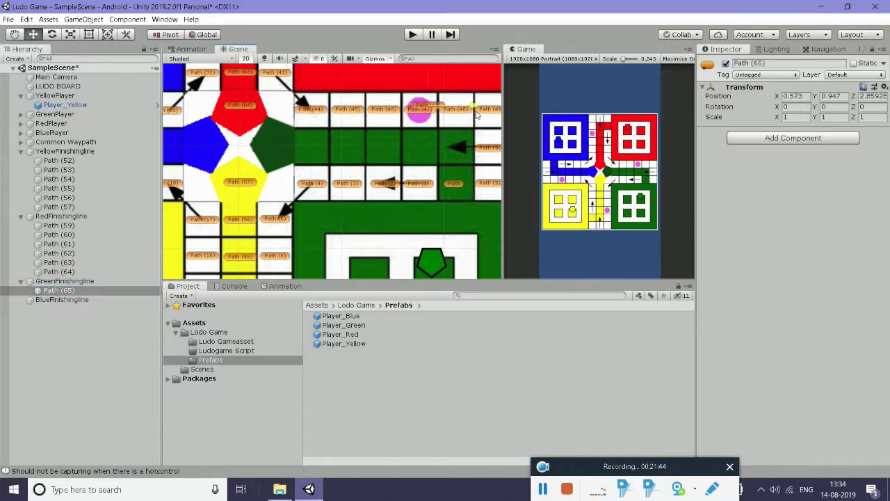
pyautogui.moveTo(463, 139); pyautogui.dragTo(416, 189, button='middle')
pyautogui.moveTo(397, 119); pyautogui.dragTo(389, 159)
pyautogui.moveTo(443, 202); pyautogui.dragTo(452, 203)
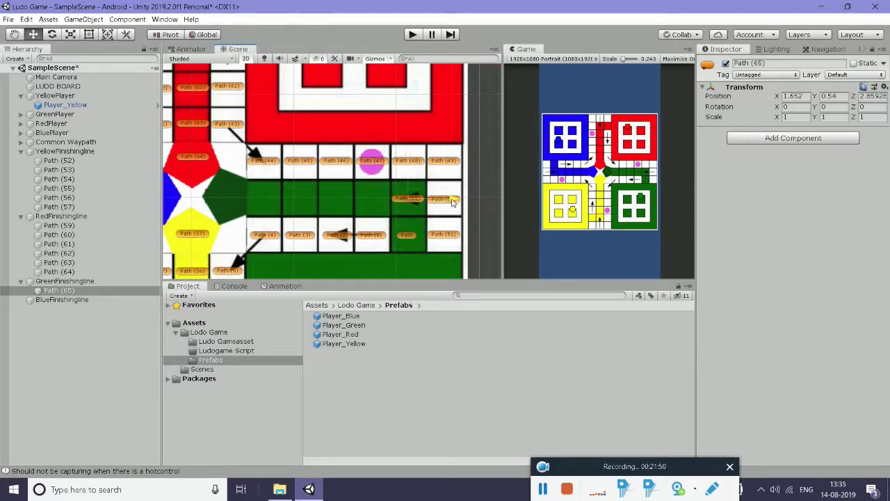
pyautogui.moveTo(453, 201); pyautogui.dragTo(453, 201)
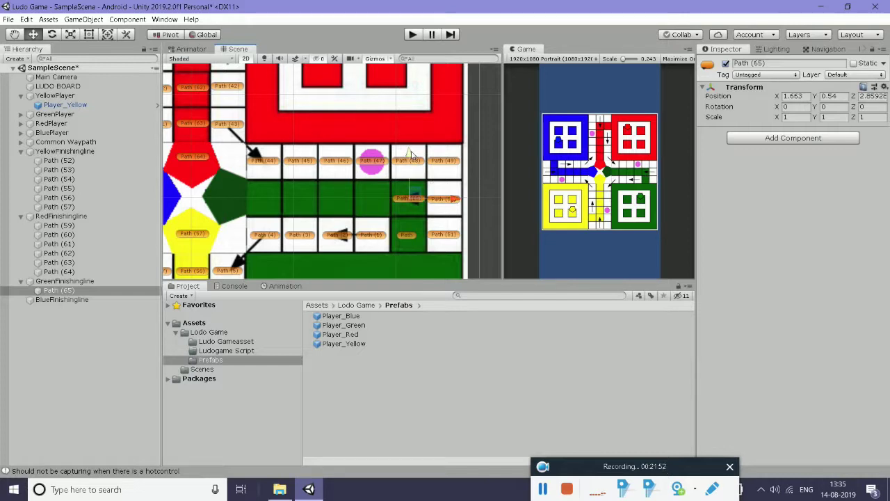
pyautogui.moveTo(412, 155); pyautogui.dragTo(411, 156)
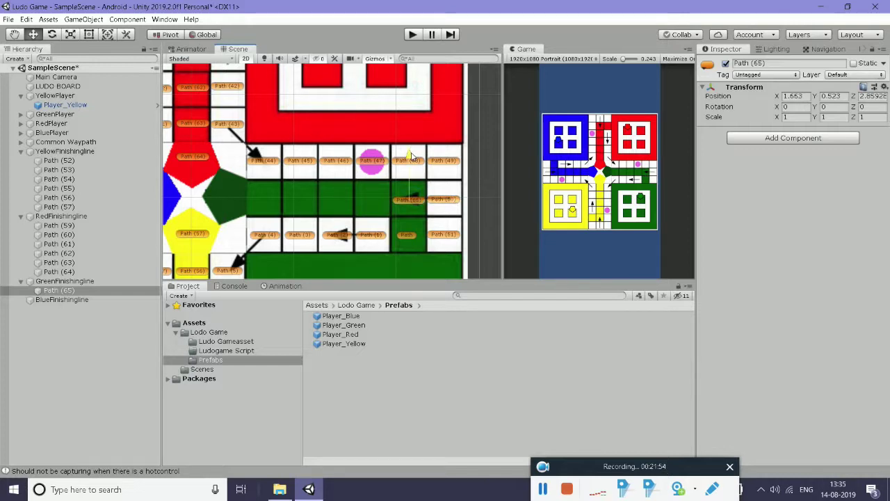
pyautogui.moveTo(410, 153); pyautogui.dragTo(413, 155)
# Add Path (66) through Path (70), one cell each left along the green column to the centre
pyautogui.hotkey('ctrl', 'd')
pyautogui.moveTo(455, 202); pyautogui.dragTo(418, 203)
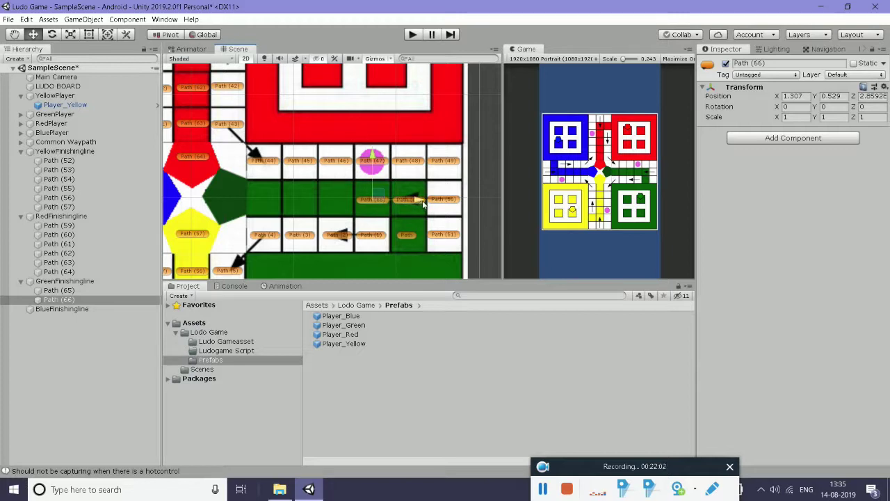
pyautogui.hotkey('ctrl', 'd')
pyautogui.moveTo(422, 203); pyautogui.dragTo(384, 203)
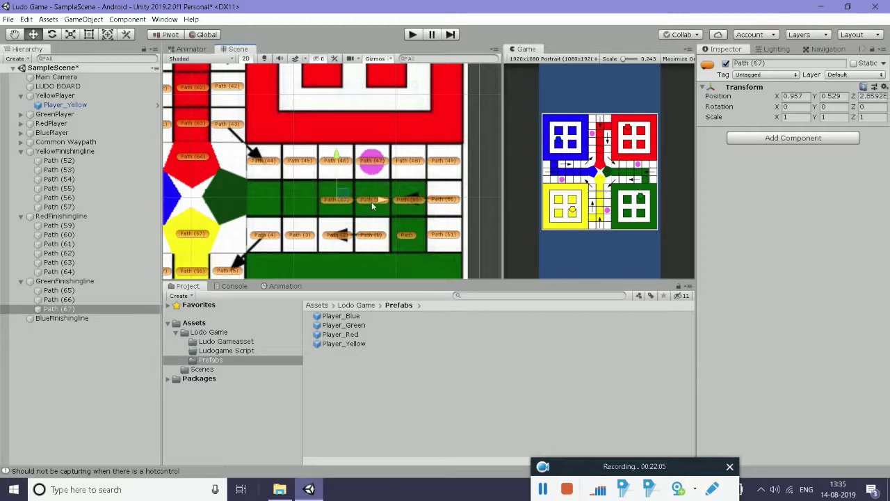
pyautogui.hotkey('ctrl', 'd')
pyautogui.moveTo(373, 206); pyautogui.dragTo(343, 202)
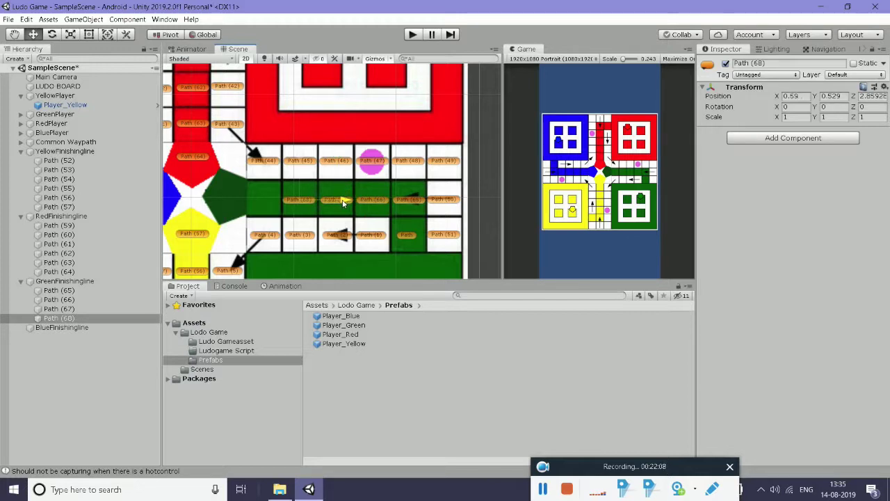
pyautogui.hotkey('ctrl', 'd')
pyautogui.moveTo(345, 202); pyautogui.dragTo(311, 205)
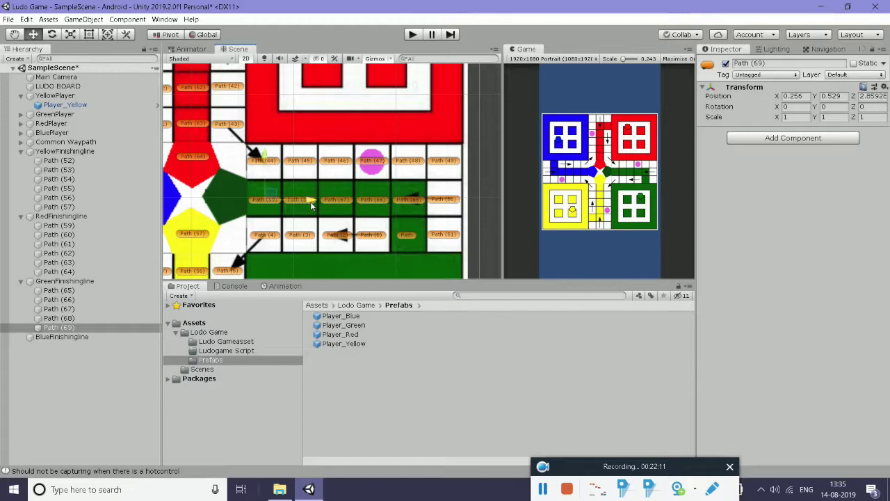
pyautogui.hotkey('ctrl', 'd')
pyautogui.moveTo(311, 203); pyautogui.dragTo(275, 210)
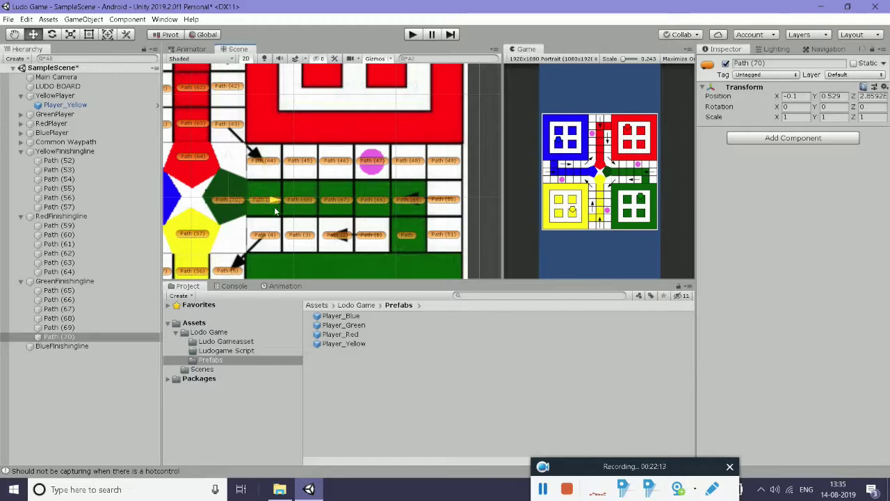
pyautogui.scroll(-2, 264, 222)
pyautogui.scroll(-2, 254, 233)
pyautogui.scroll(-2, 244, 243)
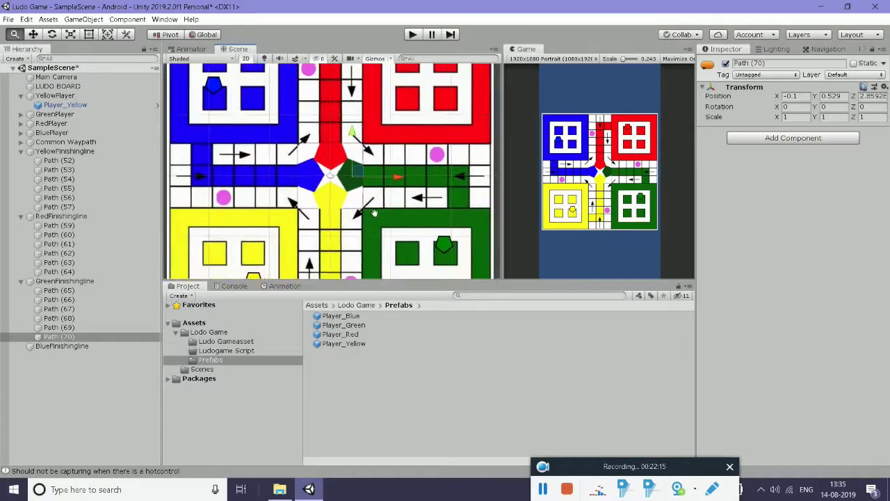
pyautogui.scroll(-2, 233, 257)
pyautogui.click(50, 338)
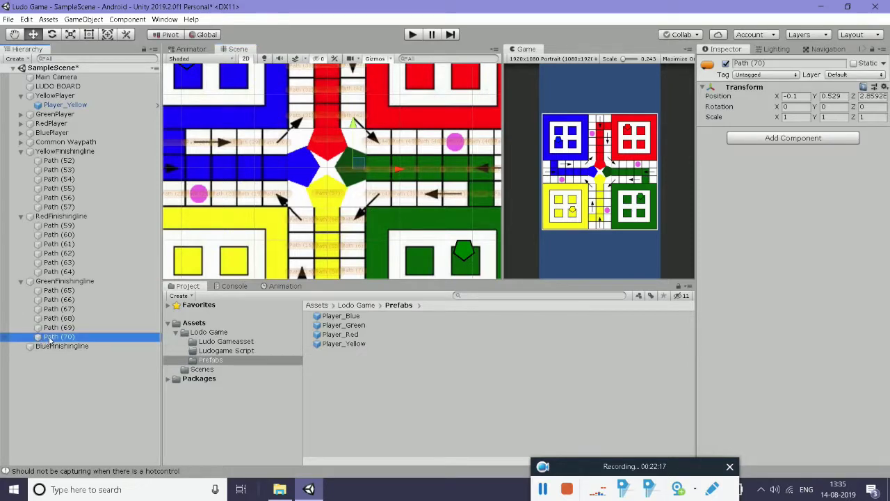
# Duplicate Path (70) as Path (71) under BlueFinishingline, centred in the first blue home cell
pyautogui.hotkey('ctrl', 'd')
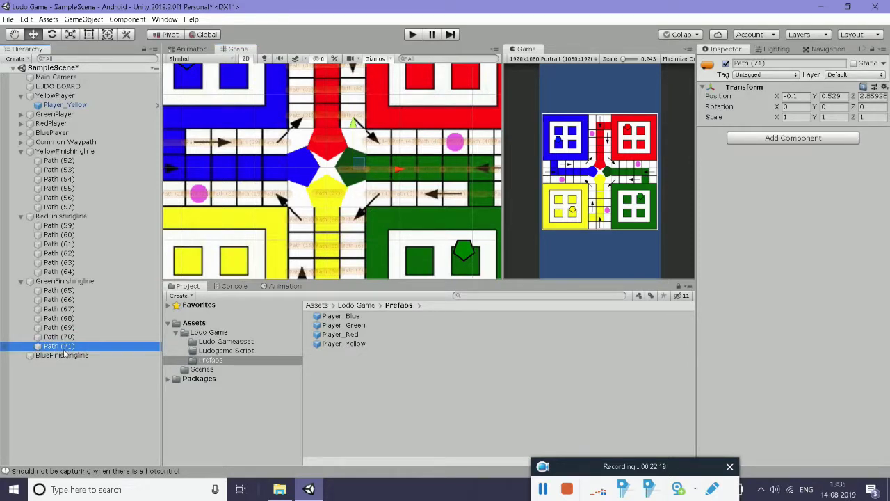
pyautogui.moveTo(64, 354); pyautogui.dragTo(63, 355)
pyautogui.scroll(1, 332, 171)
pyautogui.scroll(1, 333, 171)
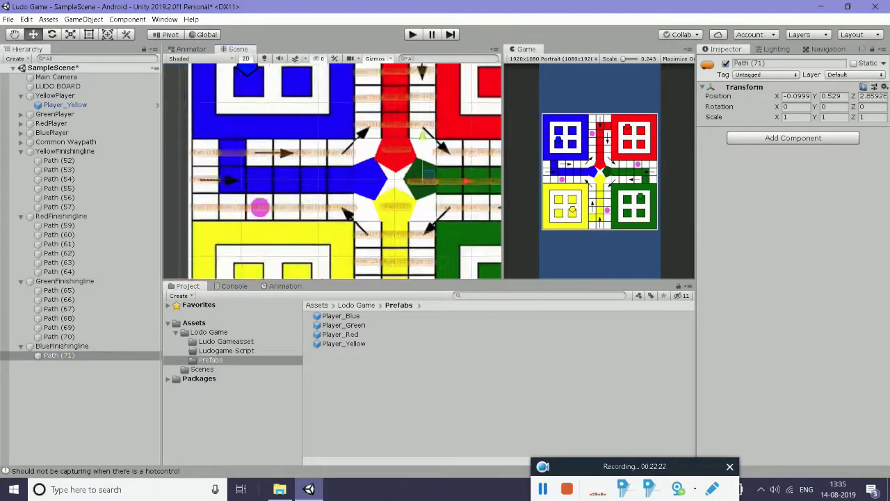
pyautogui.scroll(2, 477, 184)
pyautogui.moveTo(470, 172); pyautogui.dragTo(174, 172)
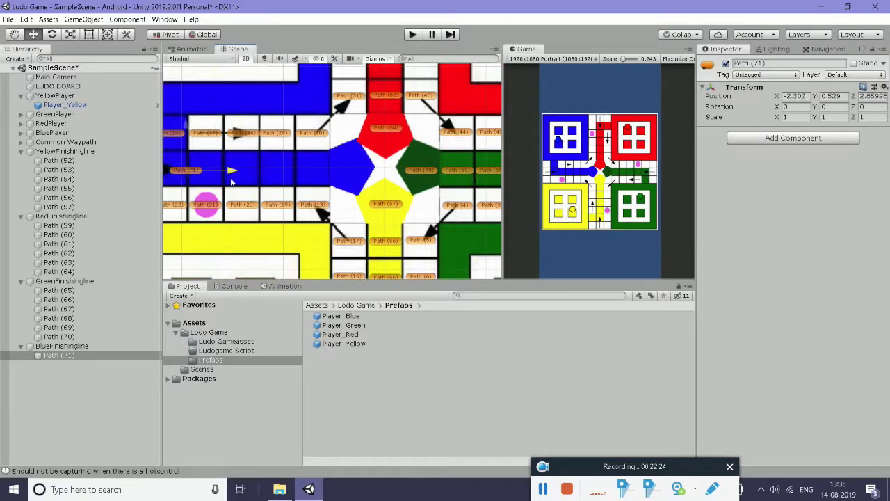
pyautogui.moveTo(243, 196); pyautogui.dragTo(343, 196, button='middle')
pyautogui.moveTo(318, 170); pyautogui.dragTo(310, 171)
pyautogui.moveTo(266, 133); pyautogui.dragTo(267, 127)
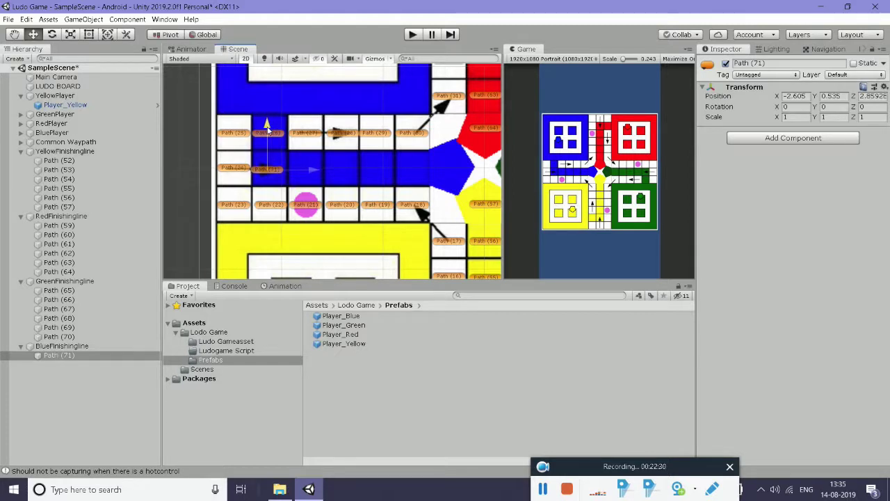
pyautogui.moveTo(267, 122); pyautogui.dragTo(267, 126)
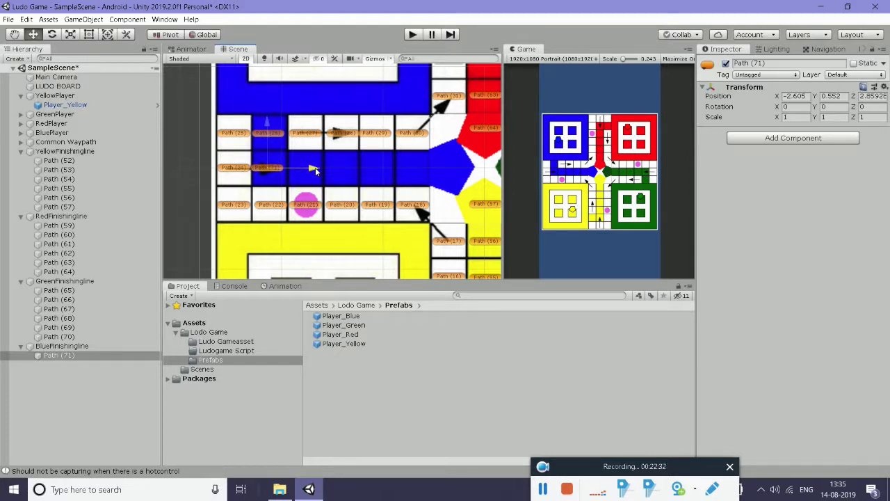
# Duplicate waypoints Path (72) through Path (74), each stepped one blue cell further along
pyautogui.hotkey('ctrl', 'd')
pyautogui.moveTo(317, 170); pyautogui.dragTo(387, 170)
pyautogui.hotkey('ctrl', 'd')
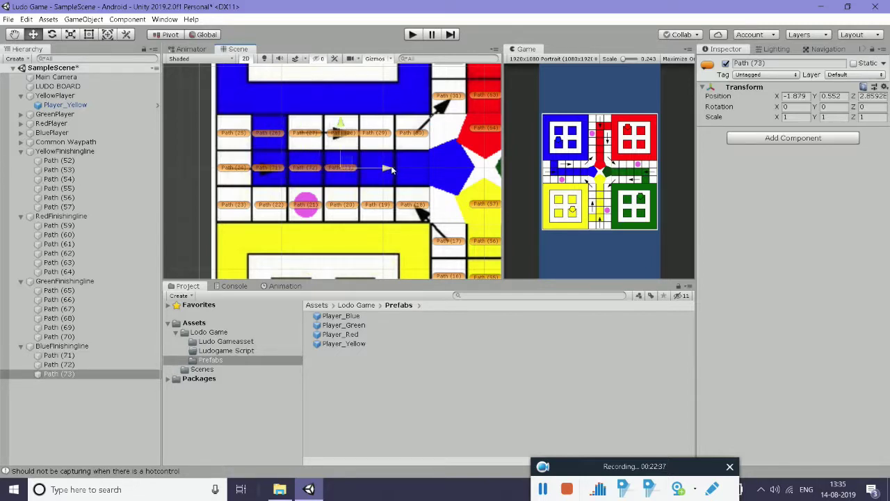
pyautogui.hotkey('ctrl', 'd')
pyautogui.moveTo(391, 170); pyautogui.dragTo(424, 169)
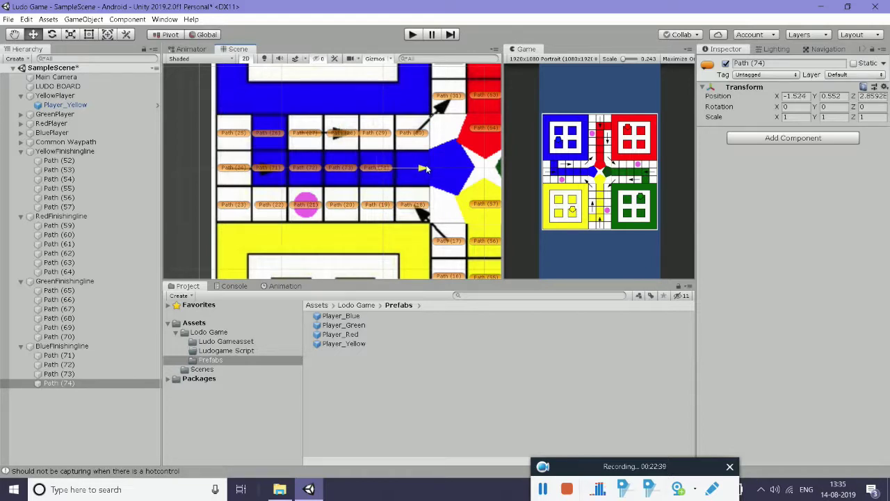
# Add Path (75) and Path (76), ending at the blue cell beside the centre triangle
pyautogui.moveTo(427, 169); pyautogui.dragTo(316, 185, button='middle')
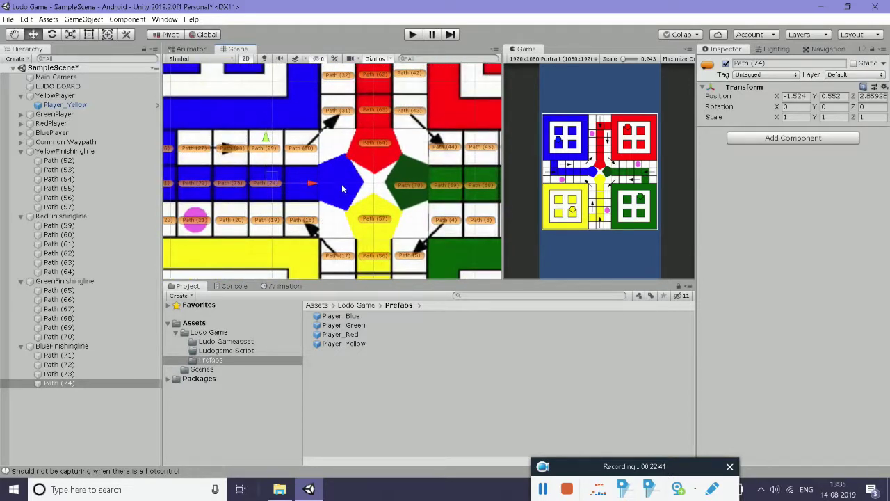
pyautogui.hotkey('ctrl', 'd')
pyautogui.moveTo(313, 182); pyautogui.dragTo(343, 186)
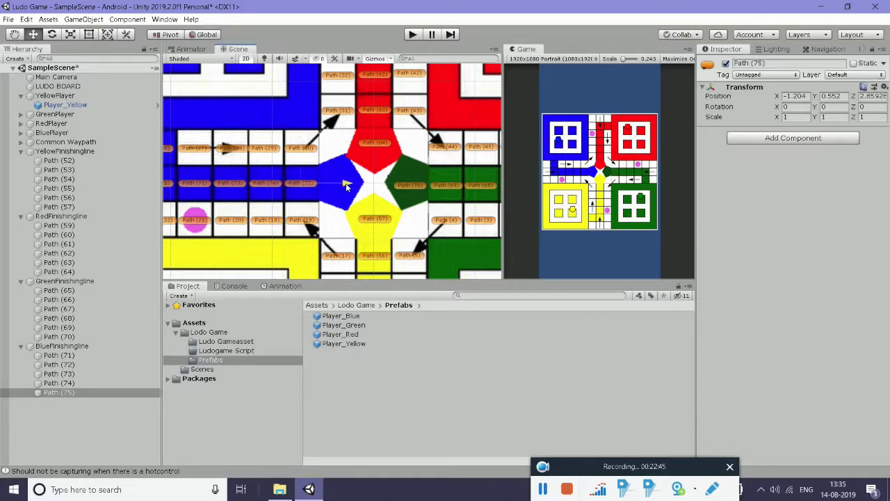
pyautogui.hotkey('ctrl', 'd')
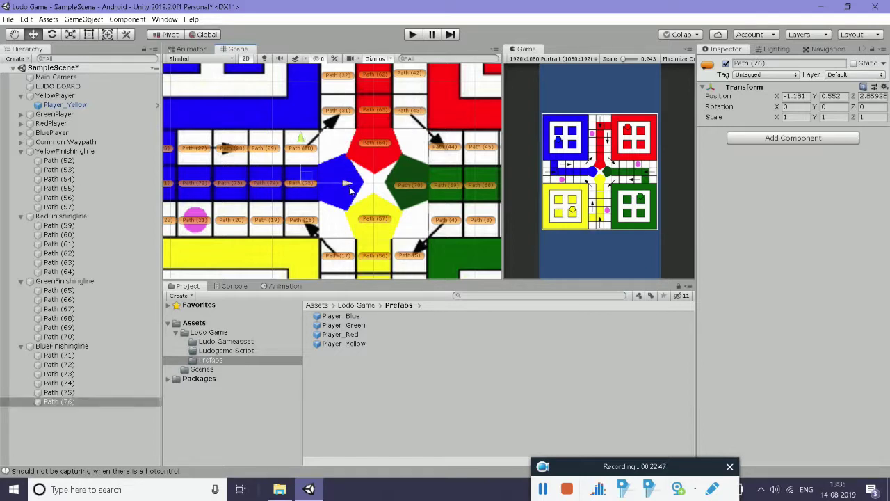
pyautogui.moveTo(350, 186); pyautogui.dragTo(389, 187)
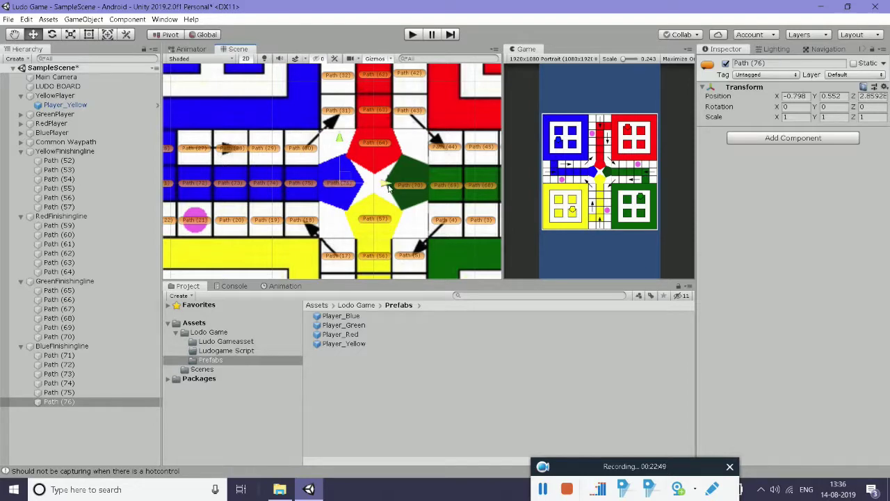
pyautogui.scroll(2, 389, 187)
pyautogui.scroll(-2, 389, 186)
pyautogui.moveTo(388, 186)
pyautogui.mouseDown(button='middle')
pyautogui.moveTo(327, 235)
pyautogui.moveTo(391, 209)
pyautogui.moveTo(358, 143)
pyautogui.mouseUp(button='middle')
pyautogui.moveTo(390, 251); pyautogui.dragTo(378, 94, button='middle')
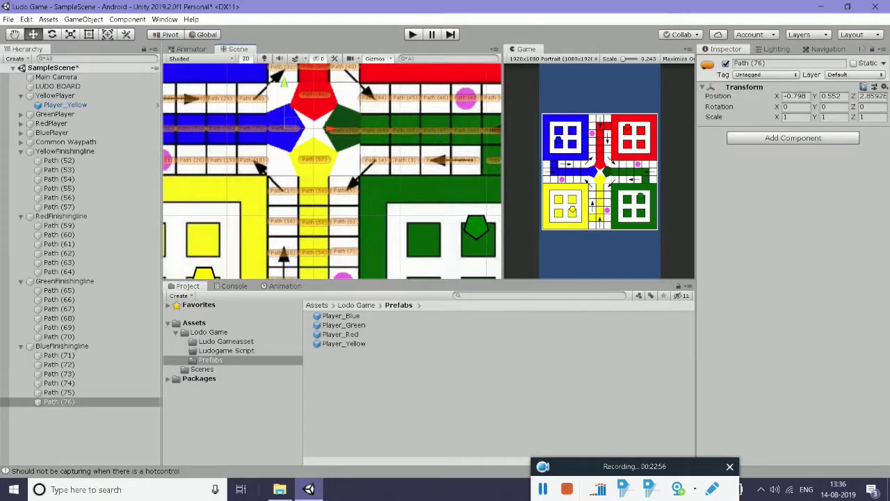
pyautogui.scroll(2, 423, 204)
pyautogui.moveTo(305, 215); pyautogui.dragTo(354, 168, button='middle')
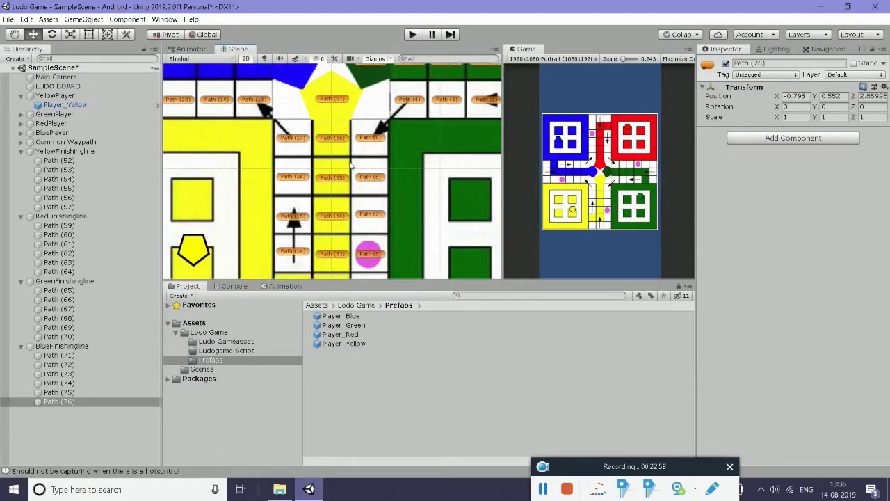
# Collapse the Blue, Green, Red and Yellow Finishingline groups in the Hierarchy
pyautogui.click(21, 346)
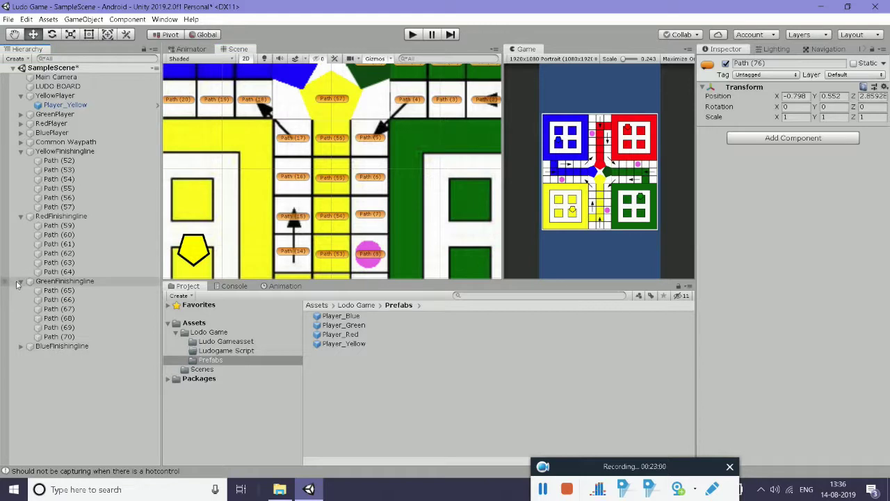
pyautogui.click(21, 281)
pyautogui.click(21, 216)
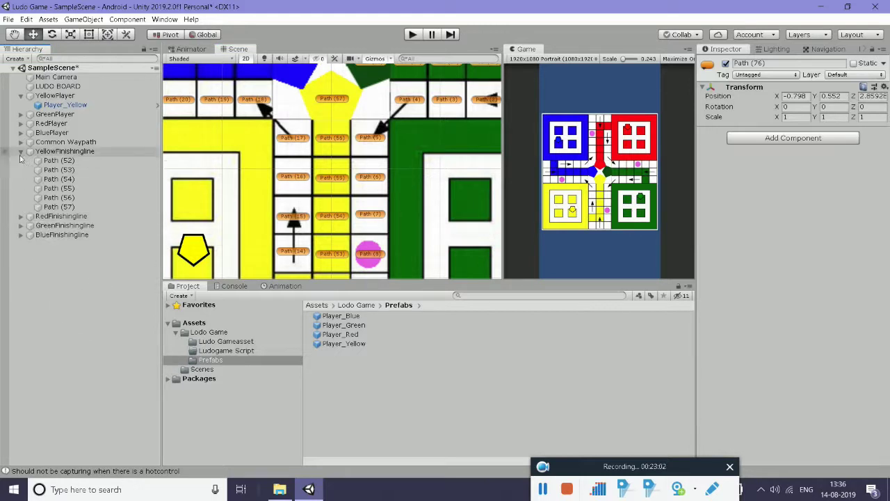
pyautogui.click(21, 151)
# Collapse the YellowPlayer group and frame the view on the yellow home
pyautogui.click(52, 96)
pyautogui.click(21, 96)
pyautogui.press('f')
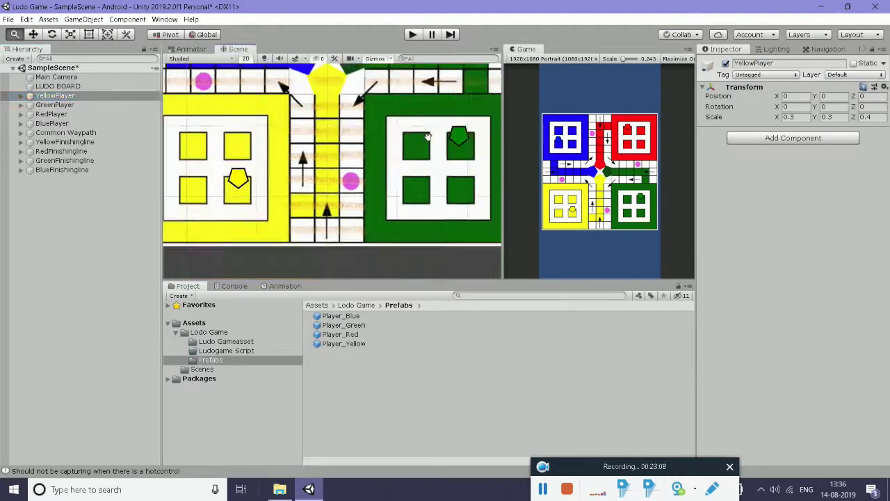
pyautogui.scroll(5, 450, 139)
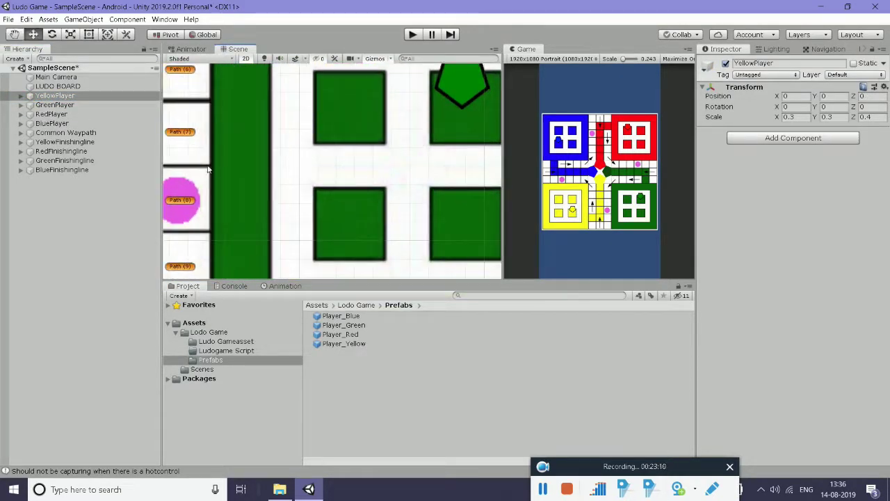
pyautogui.moveTo(451, 139); pyautogui.dragTo(363, 228, button='middle')
pyautogui.moveTo(299, 215); pyautogui.dragTo(366, 191)
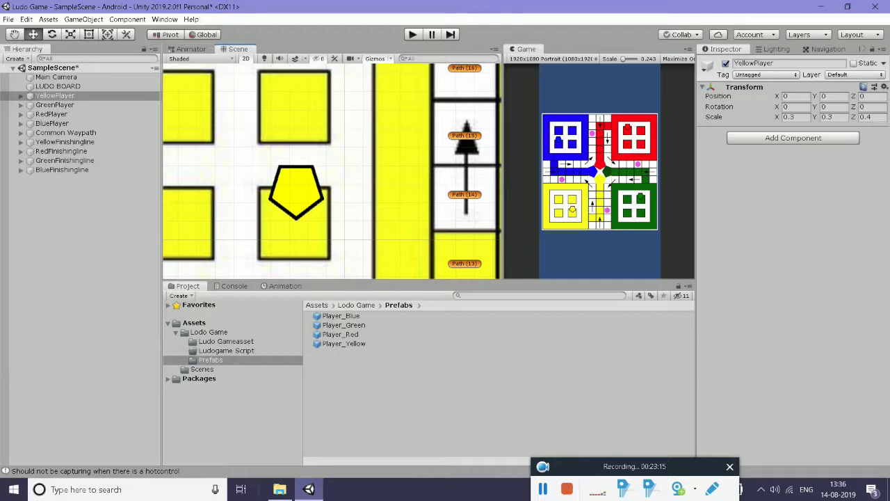
pyautogui.scroll(-2, 445, 195)
pyautogui.scroll(2, 448, 199)
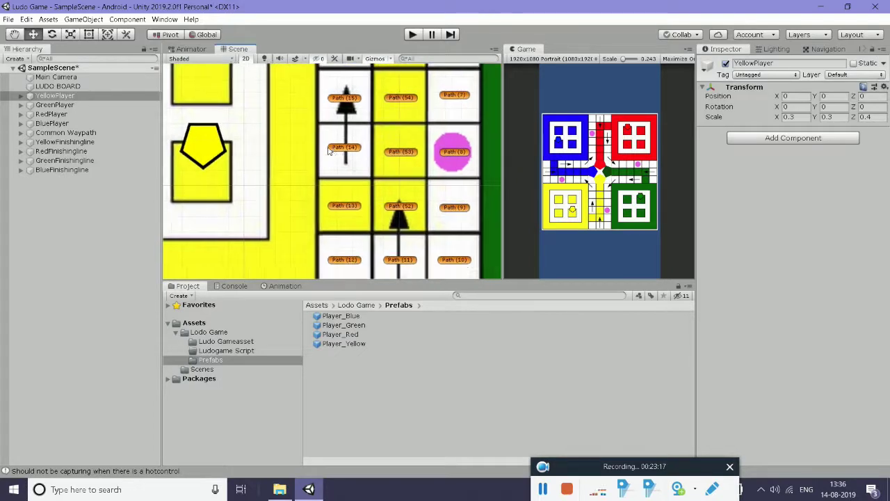
pyautogui.moveTo(447, 199); pyautogui.dragTo(415, 146)
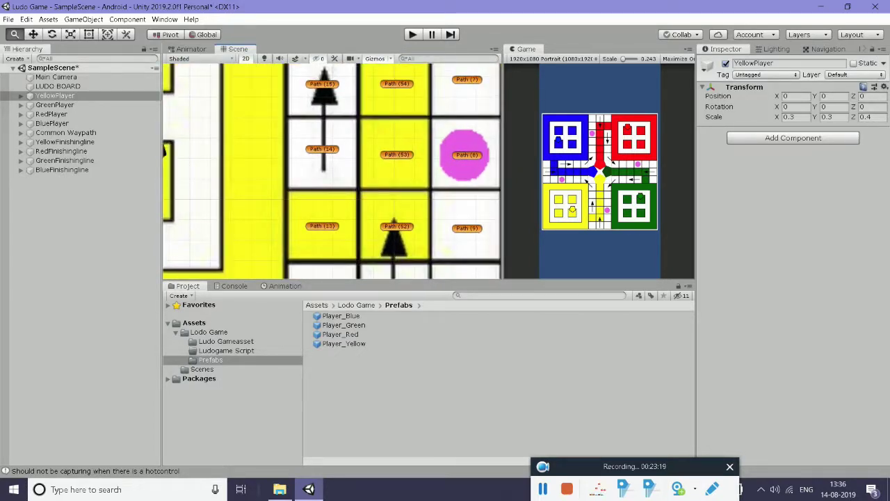
pyautogui.moveTo(415, 146); pyautogui.dragTo(420, 215, button='middle')
pyautogui.press('Up')
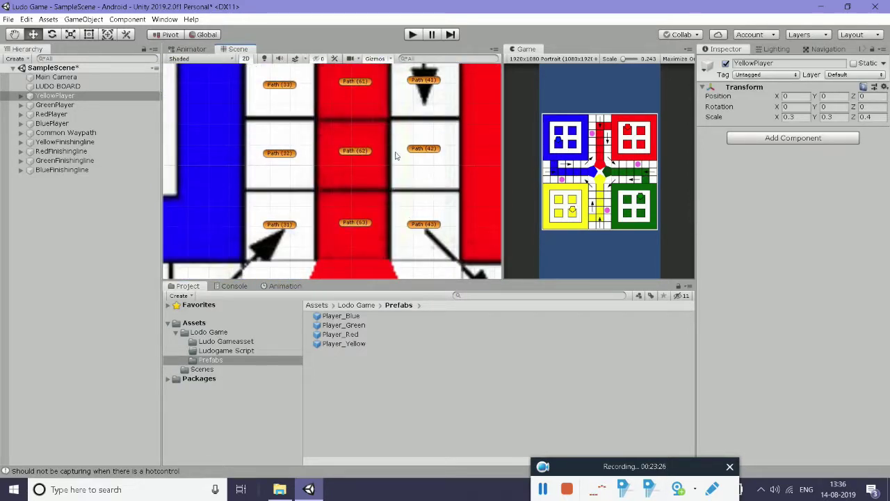
pyautogui.scroll(-5, 358, 139)
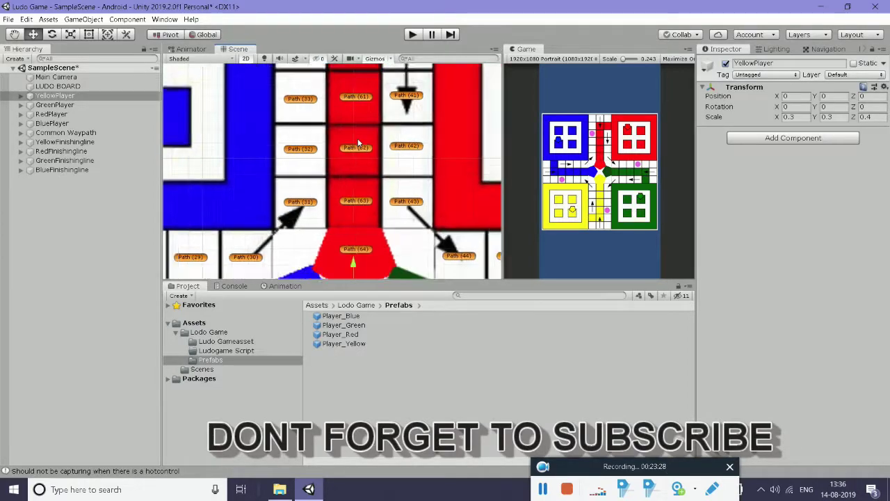
pyautogui.scroll(-3, 358, 138)
pyautogui.scroll(-2, 358, 140)
pyautogui.scroll(-1, 359, 142)
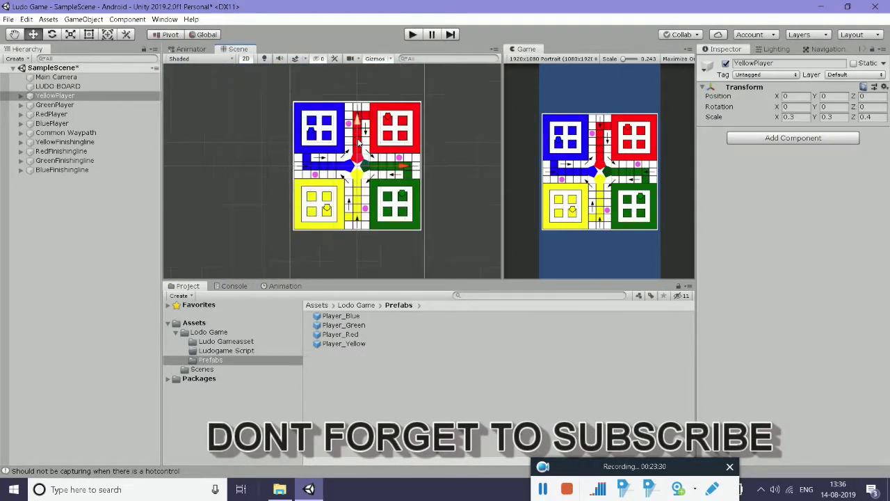